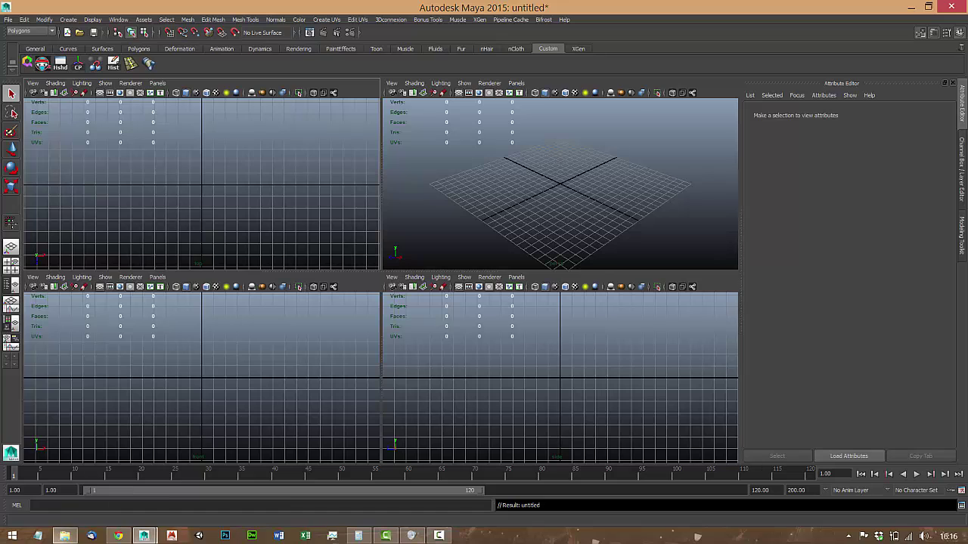
# Open the file details of IMG_6344.JPG in File Explorer and examine its image dimensions, camera model and focal length
pyautogui.click(65, 535)
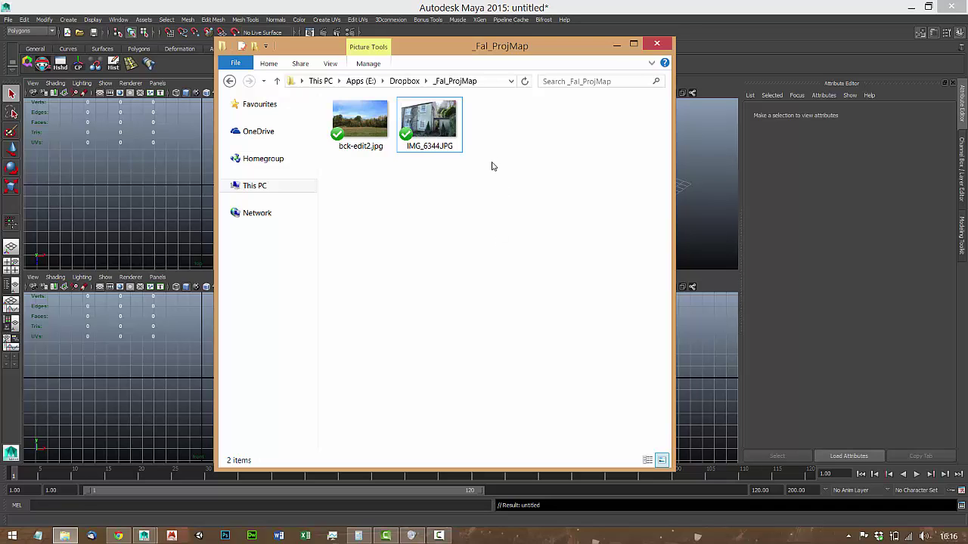
pyautogui.rightClick(425, 124)
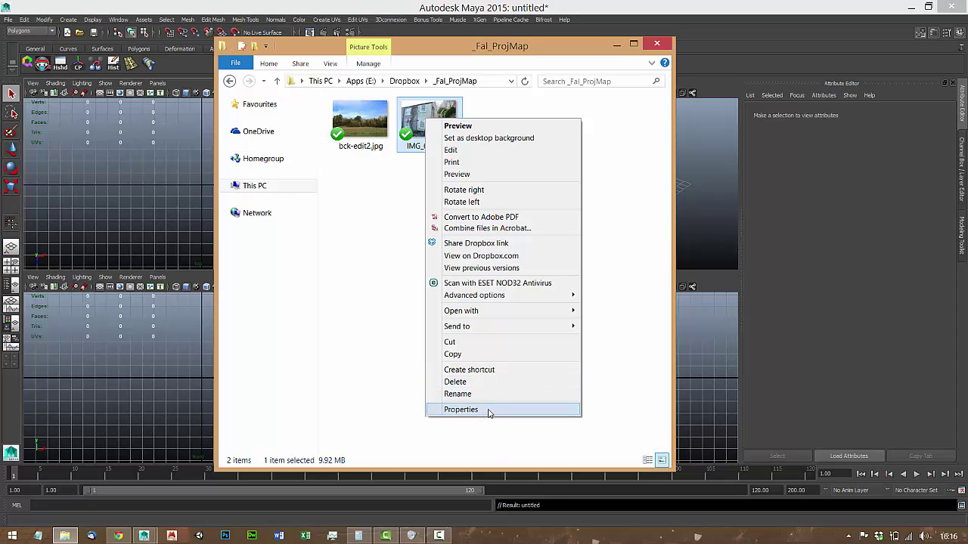
pyautogui.click(489, 410)
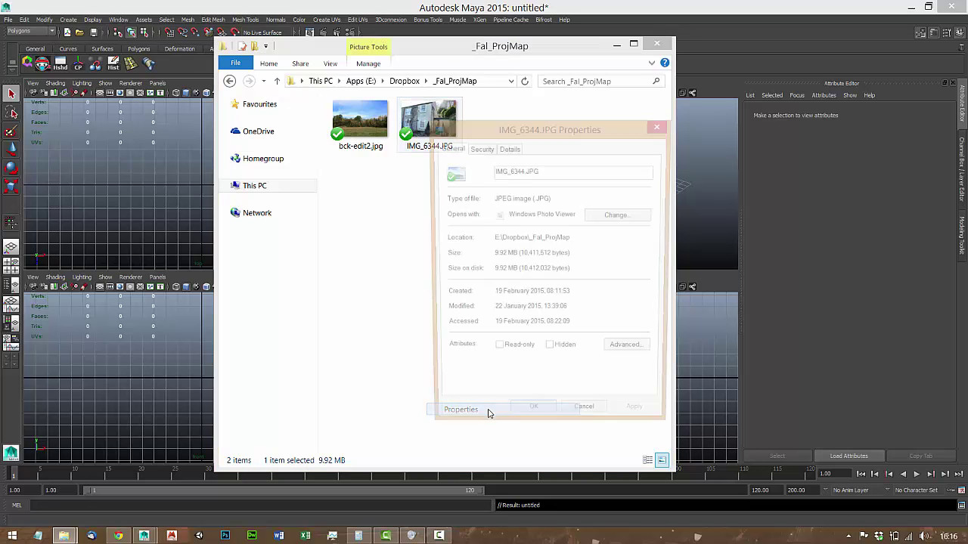
pyautogui.click(508, 147)
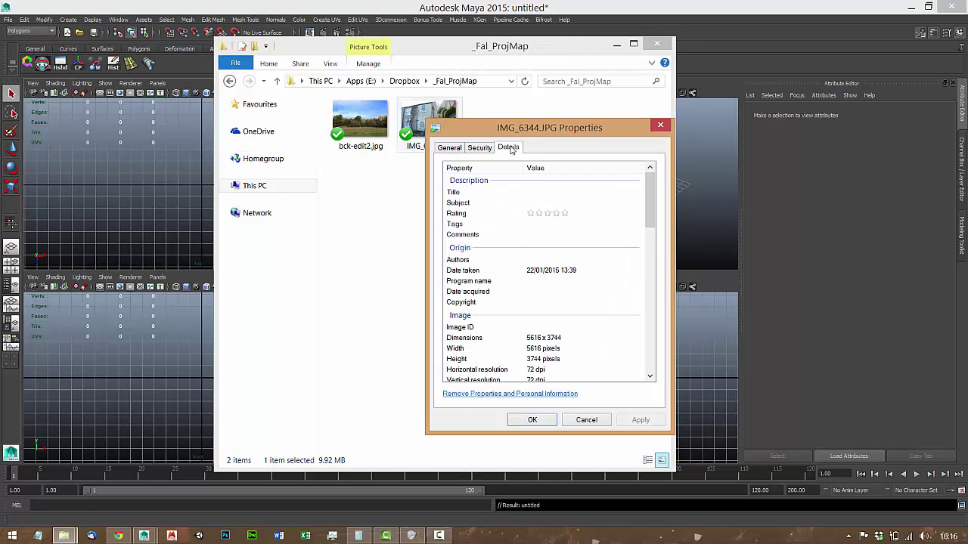
pyautogui.scroll(-3, 582, 249)
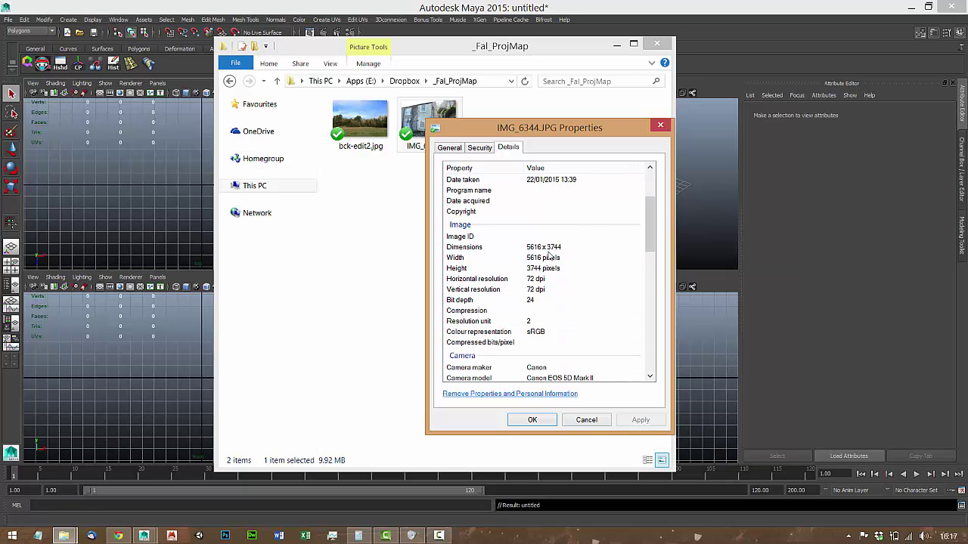
pyautogui.scroll(-1, 569, 332)
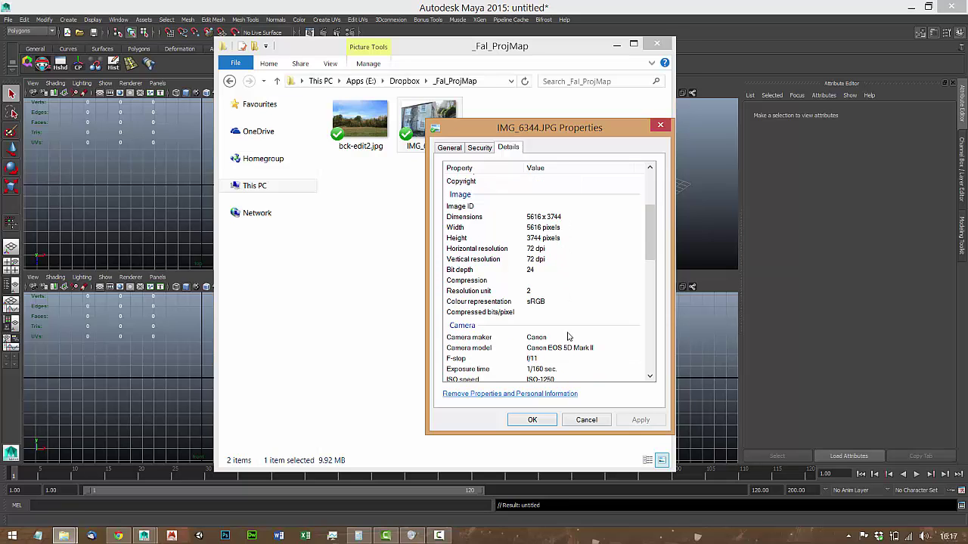
pyautogui.scroll(-1, 568, 335)
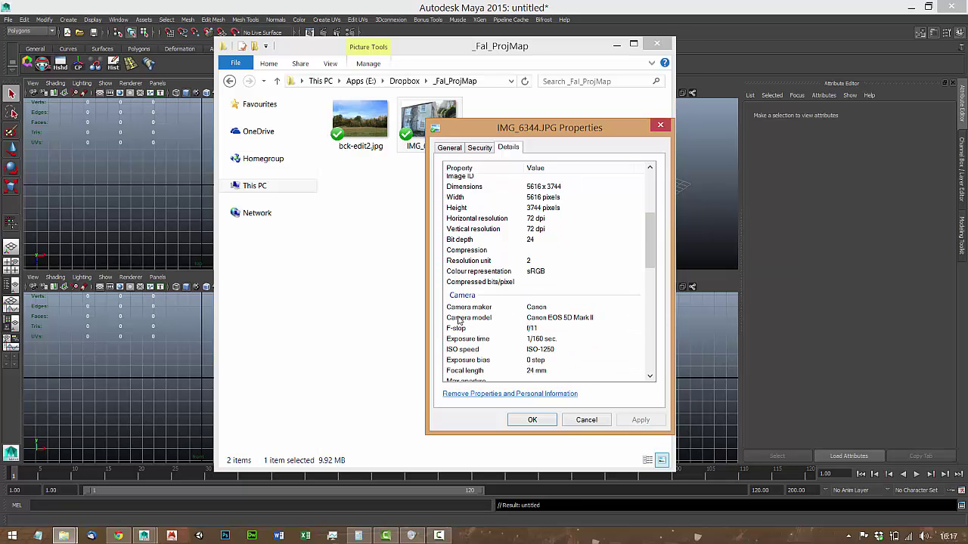
pyautogui.click(553, 317)
pyautogui.press('Return')
pyautogui.click(568, 319)
pyautogui.press('Return')
pyautogui.scroll(-1, 499, 370)
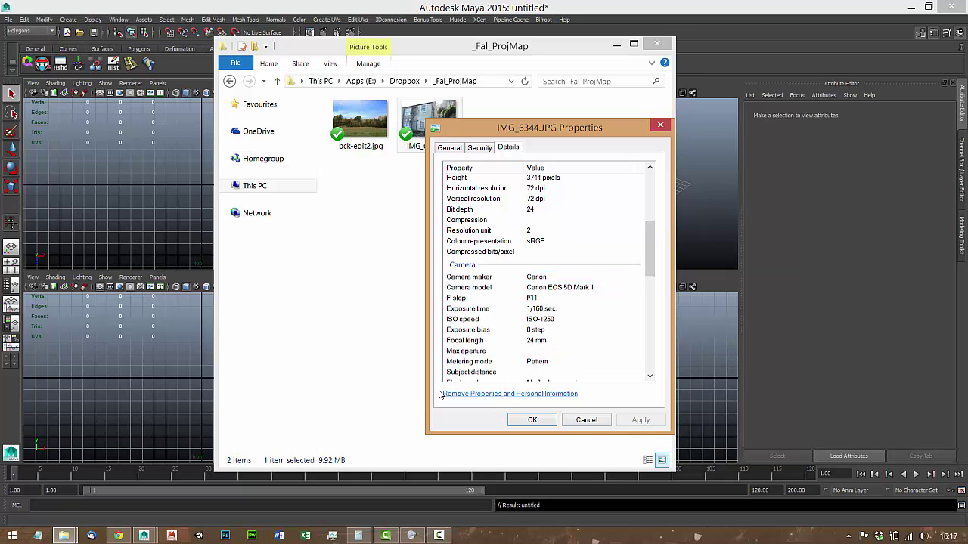
# Switch to Chrome, search Google for wikipedia in a new tab and open the English Wikipedia main page
pyautogui.click(118, 535)
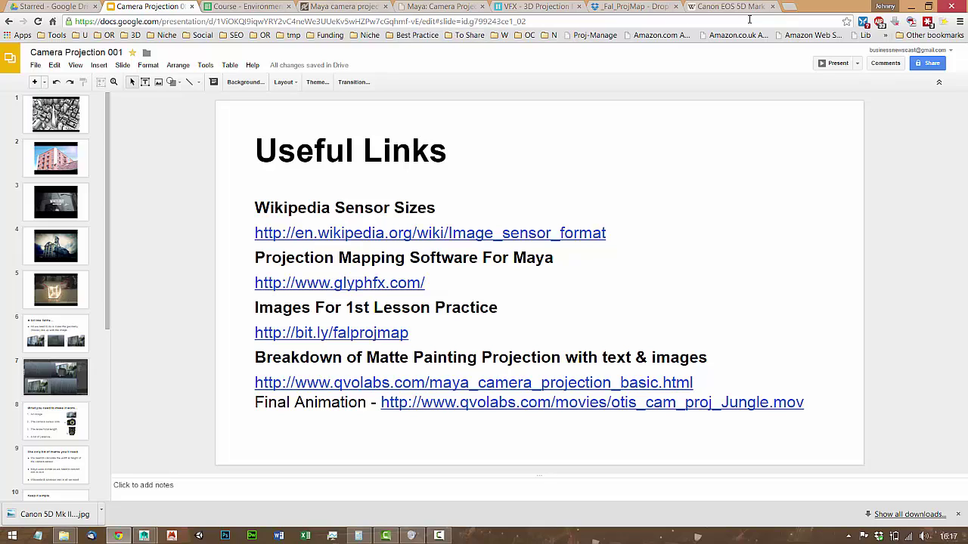
pyautogui.click(786, 6)
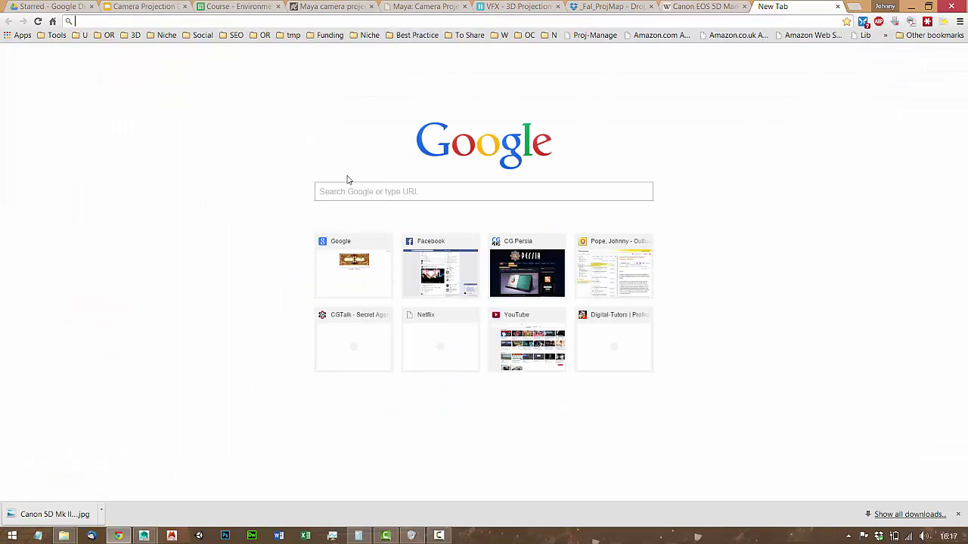
pyautogui.click(346, 190)
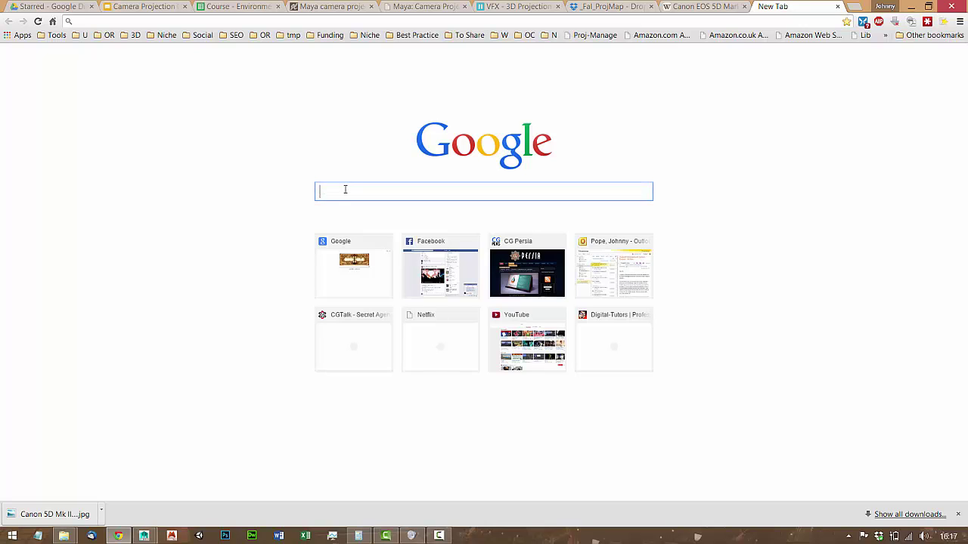
pyautogui.write('wiki')
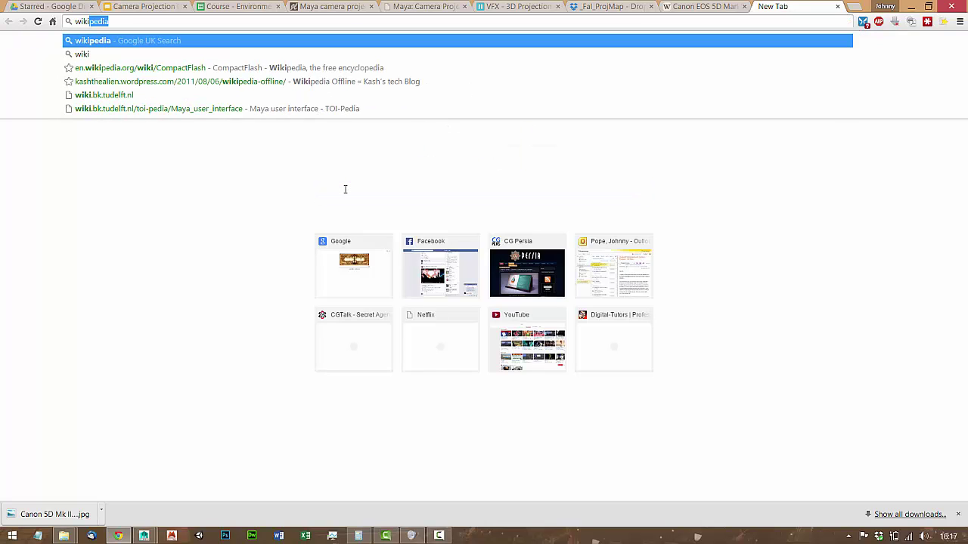
pyautogui.press('Return')
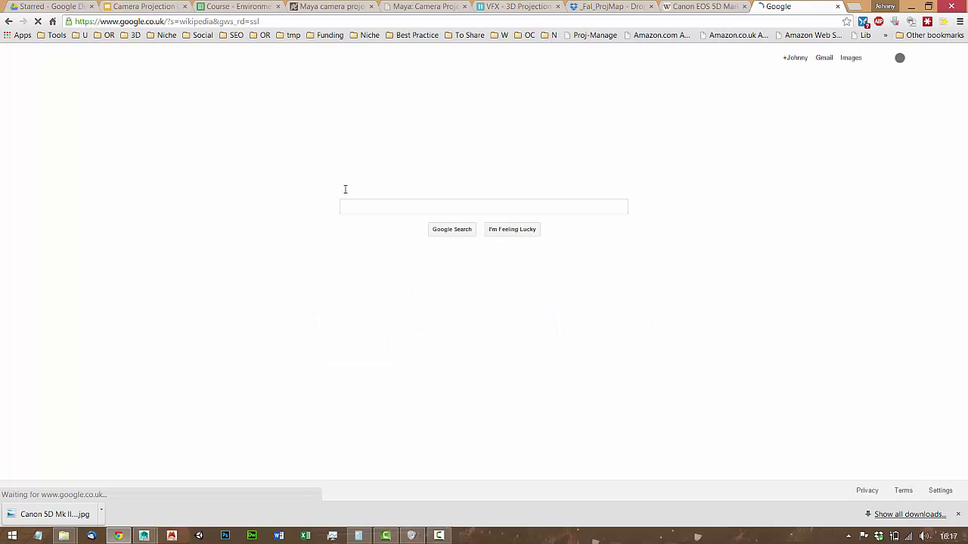
pyautogui.write('wiki')
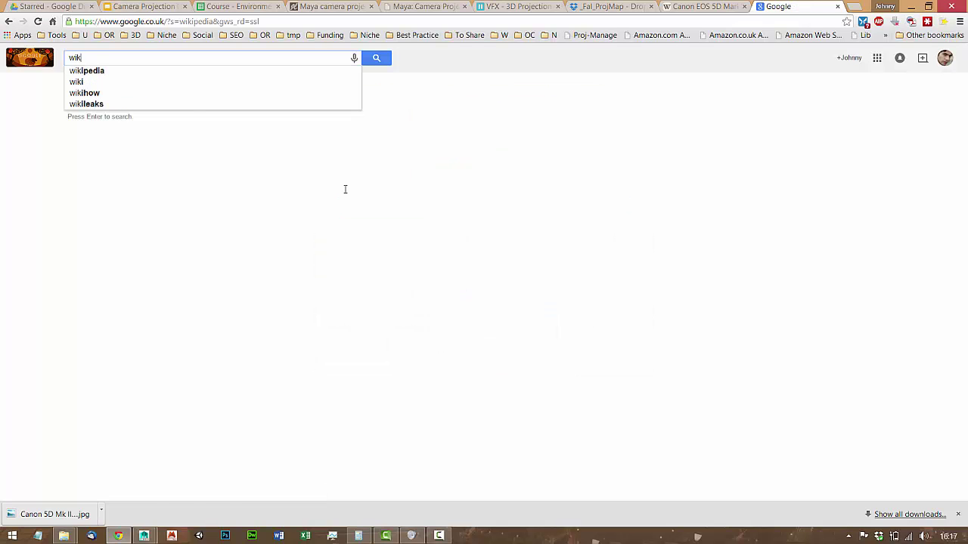
pyautogui.press('Return')
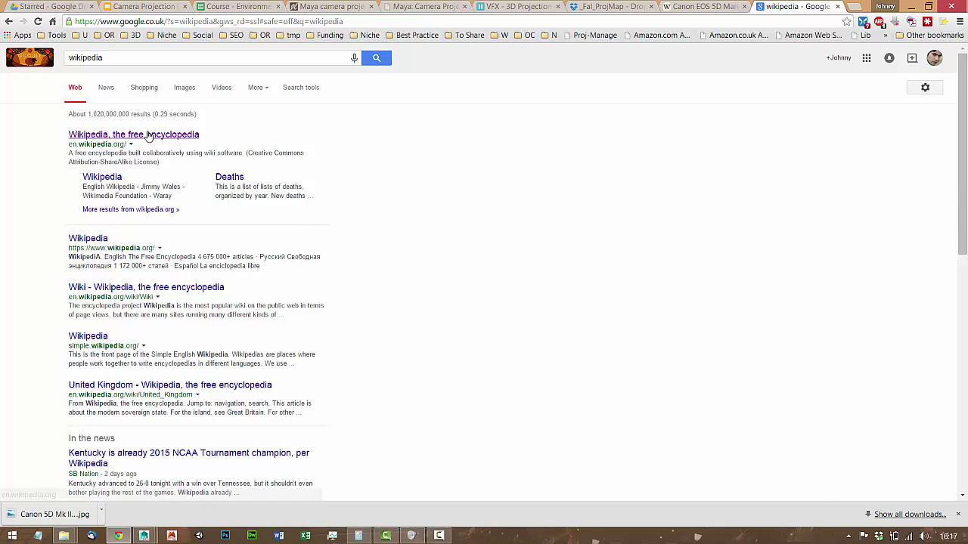
pyautogui.click(145, 135)
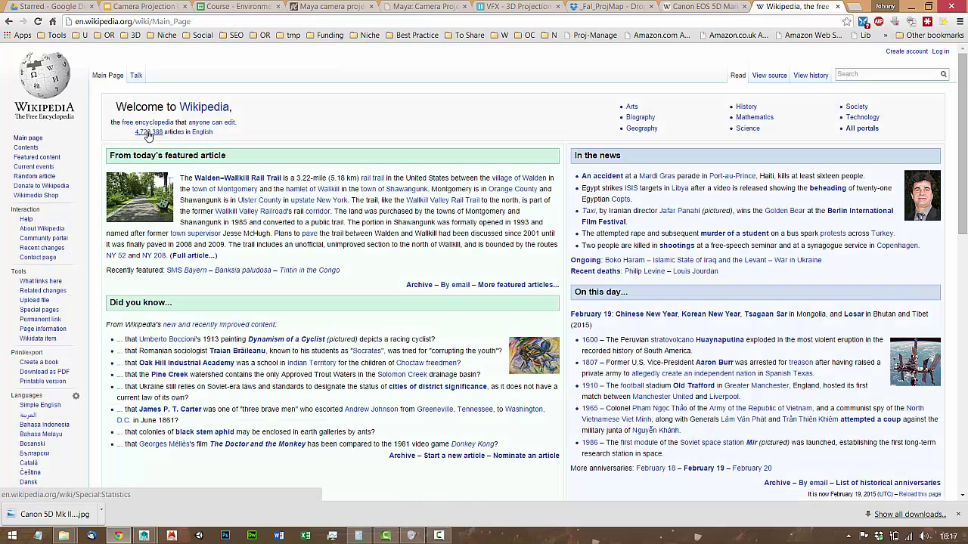
# Find the Canon 5D Mark II article on Wikipedia and examine the camera's sensor size
pyautogui.click(867, 74)
pyautogui.write('cano')
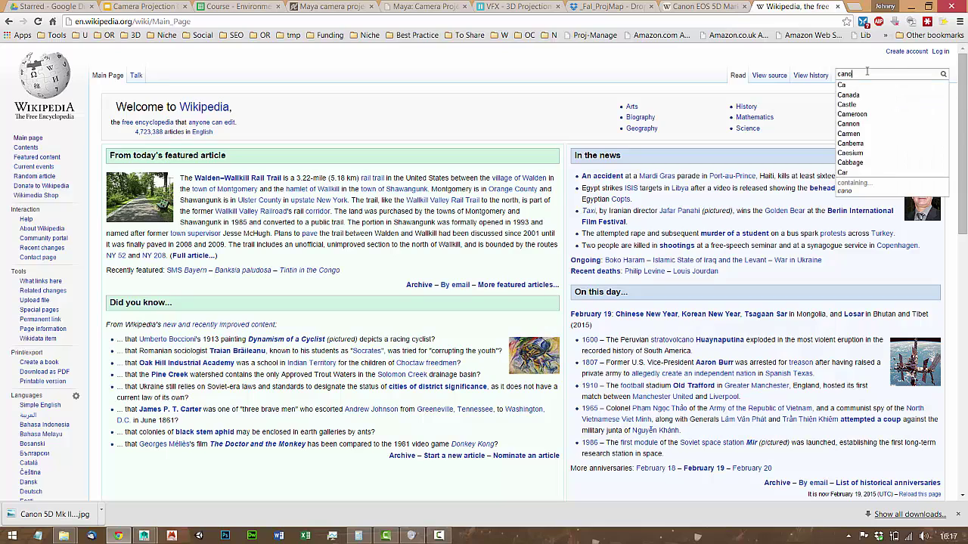
pyautogui.write('n 5')
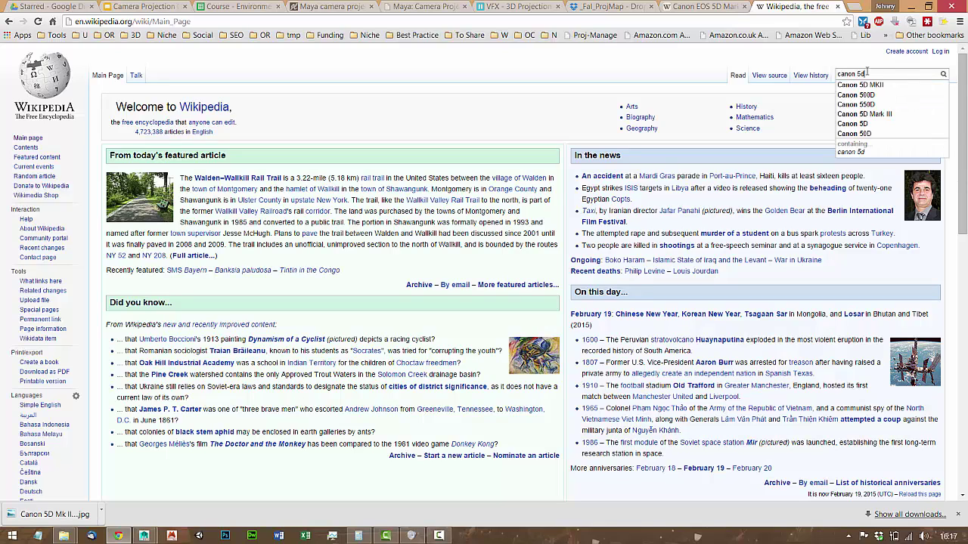
pyautogui.write('d')
pyautogui.click(888, 95)
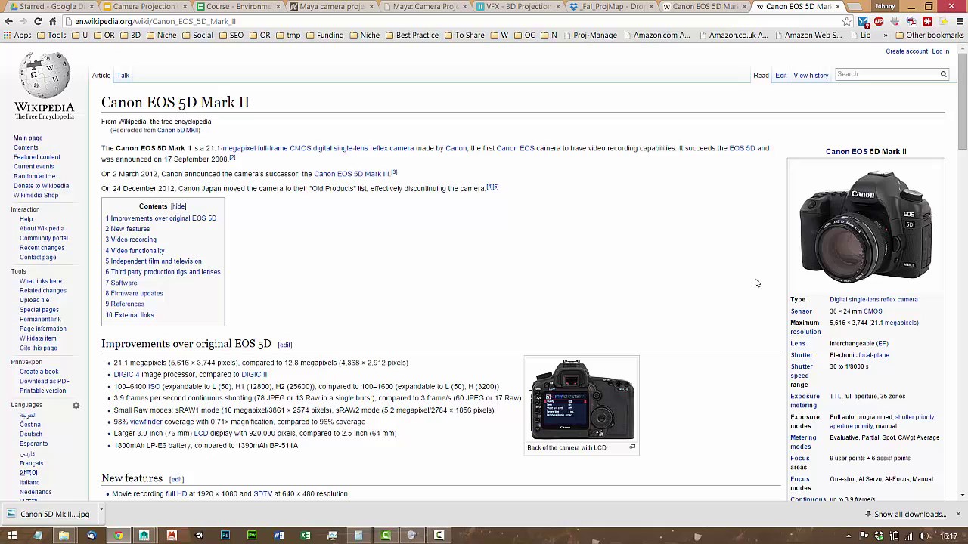
pyautogui.scroll(-1, 732, 270)
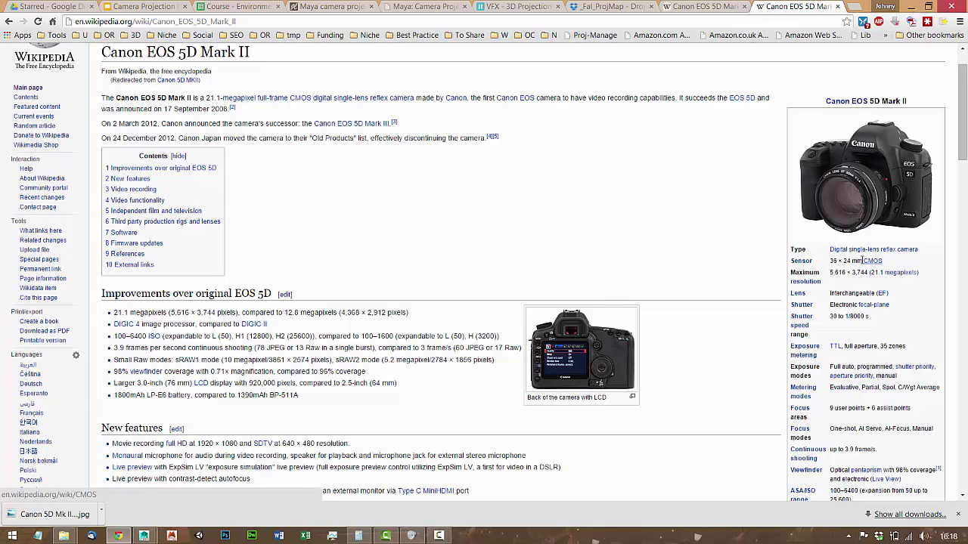
pyautogui.moveTo(863, 260); pyautogui.dragTo(828, 98)
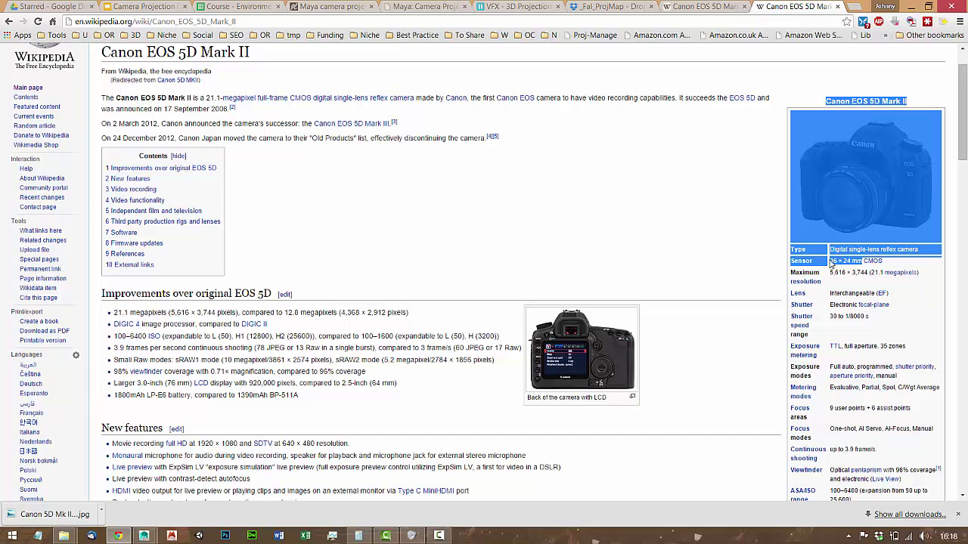
pyautogui.click(843, 281)
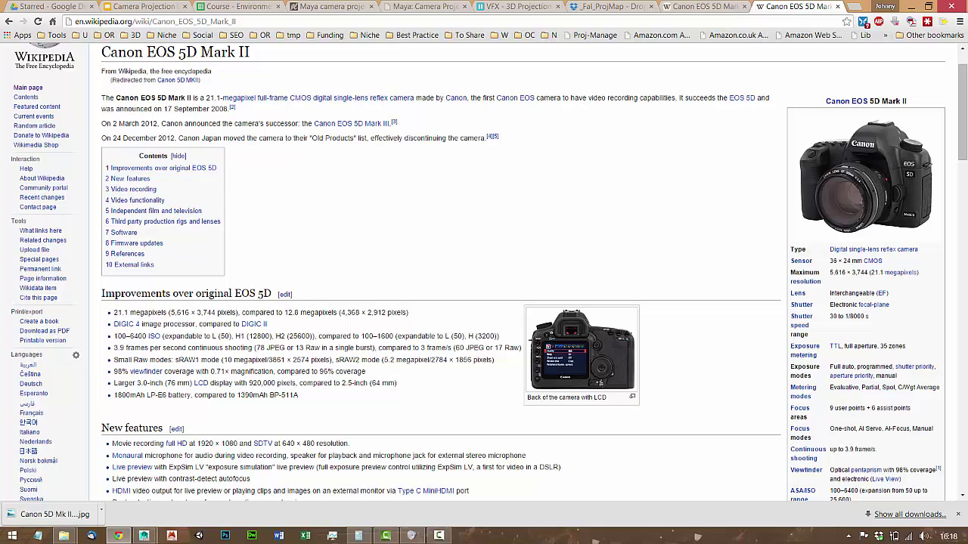
# Open the Windows Calculator in unit conversion mode and check the Length conversion of 36 millimetres to inches
pyautogui.click(11, 535)
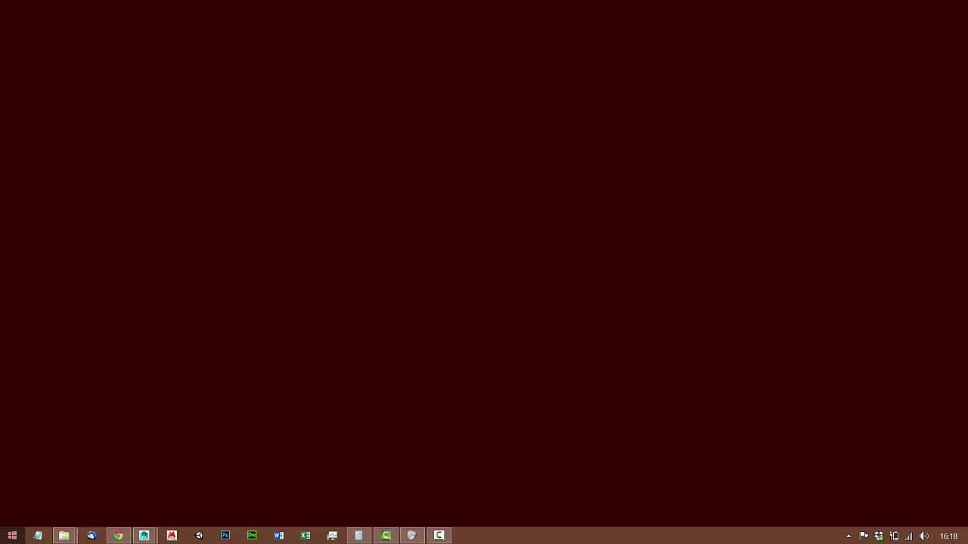
pyautogui.write('calculator')
pyautogui.press('Return')
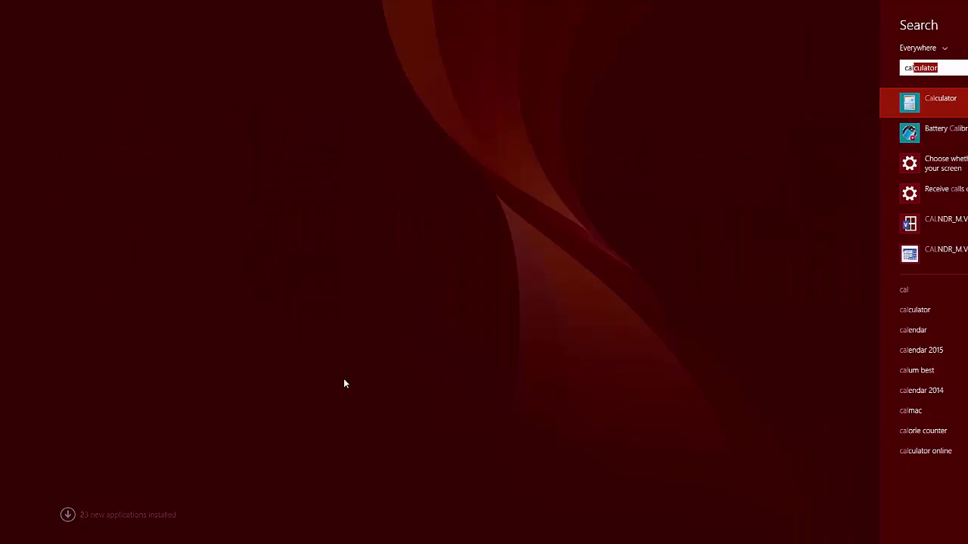
pyautogui.moveTo(439, 325); pyautogui.dragTo(425, 114)
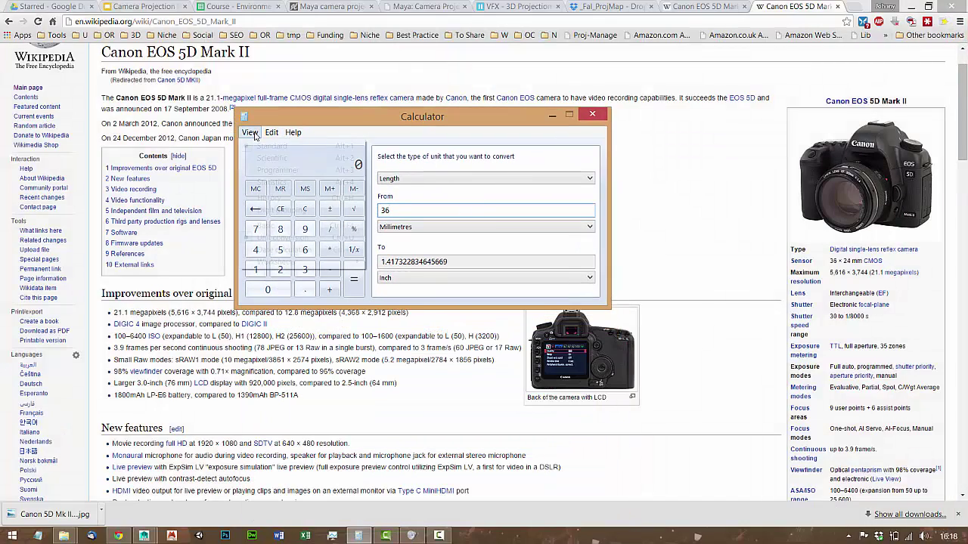
pyautogui.click(250, 132)
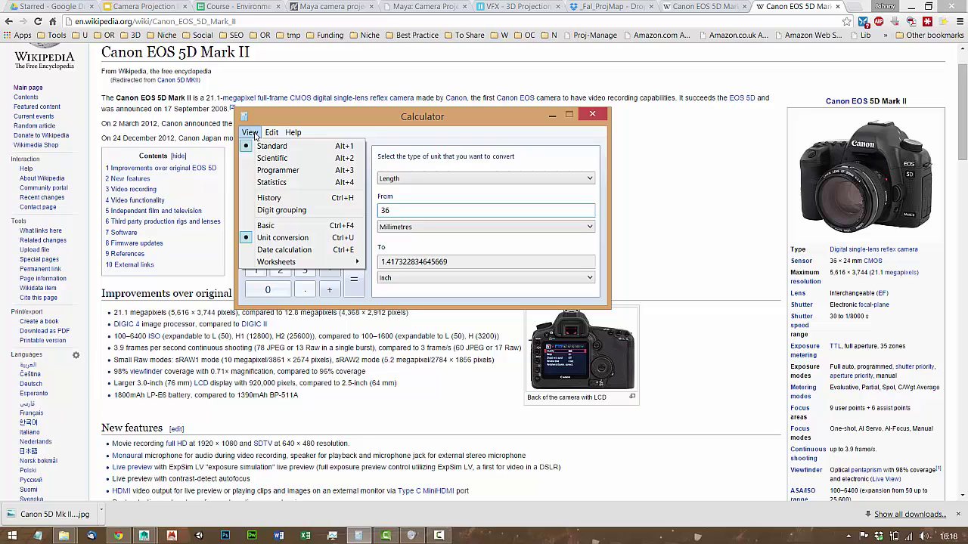
pyautogui.click(268, 226)
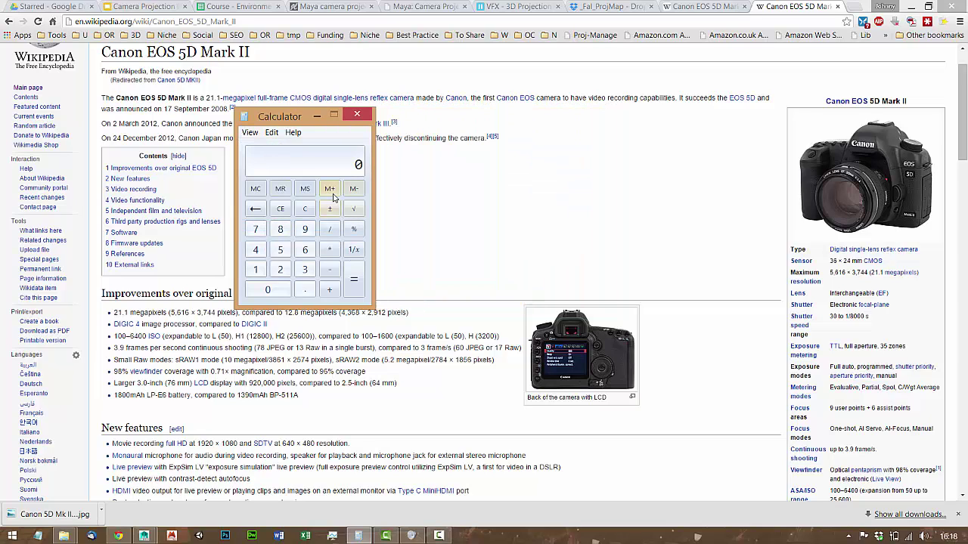
pyautogui.click(250, 132)
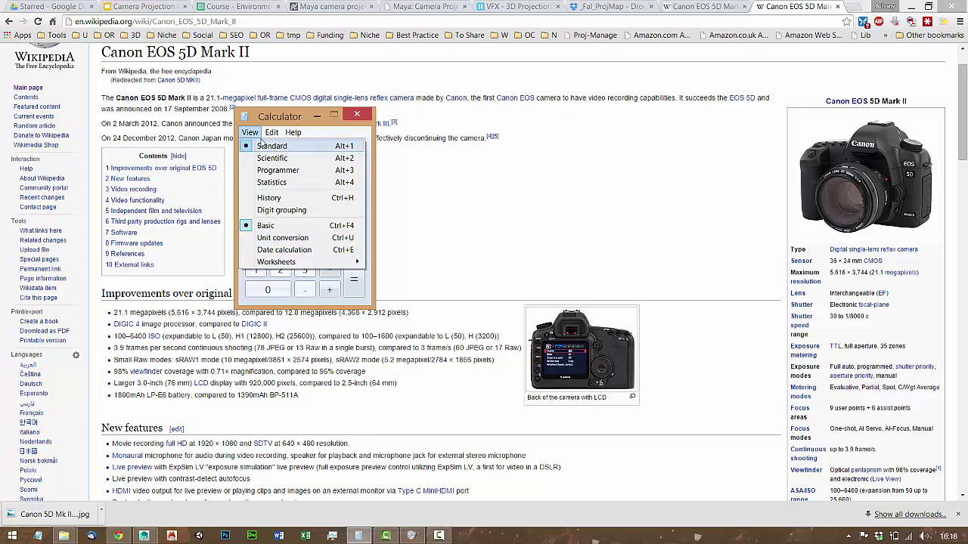
pyautogui.click(280, 239)
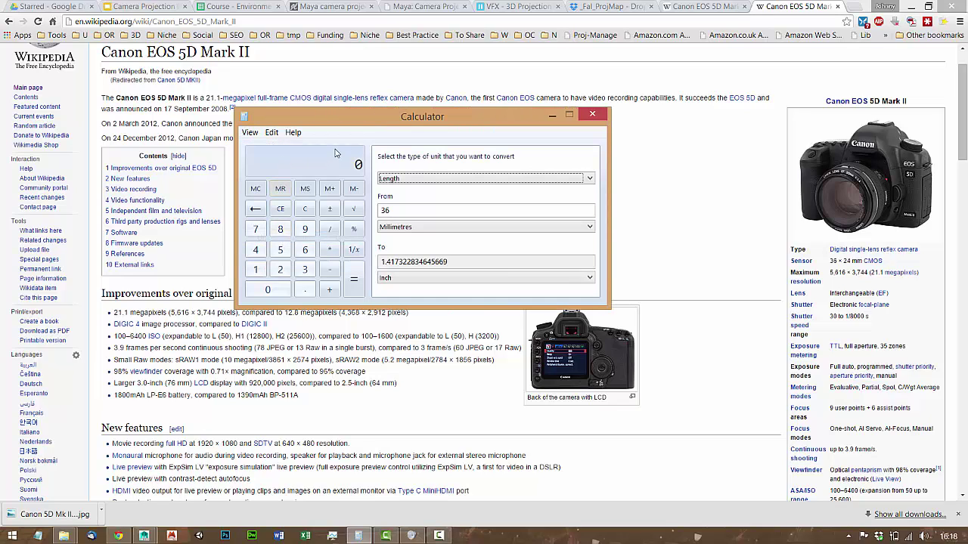
pyautogui.click(412, 178)
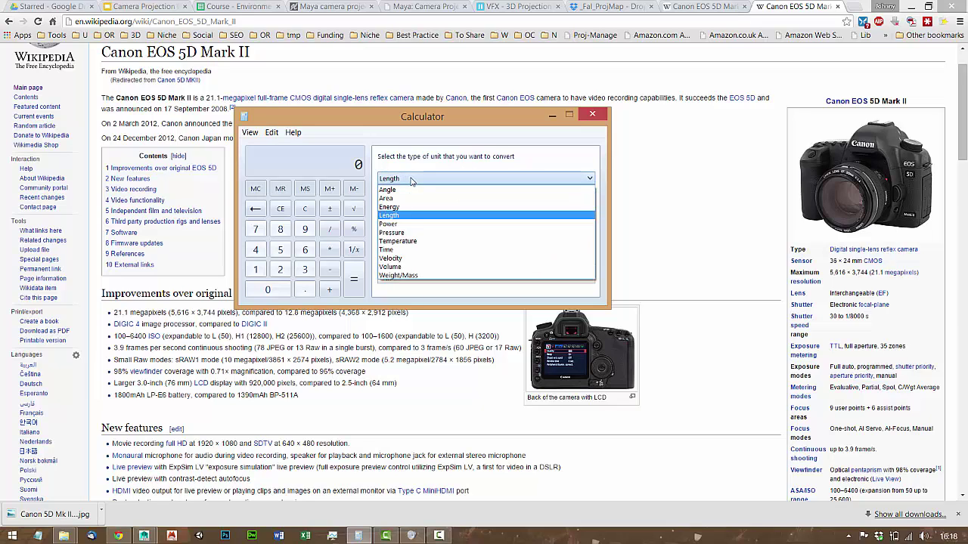
pyautogui.click(412, 179)
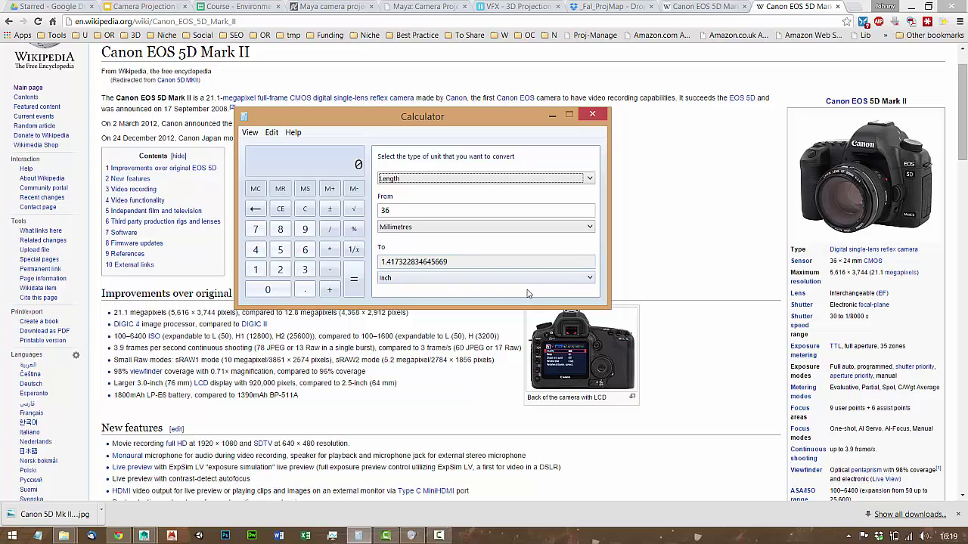
# Switch to Maya and create a standard camera in the empty scene
pyautogui.moveTo(143, 535)
pyautogui.click(190, 496)
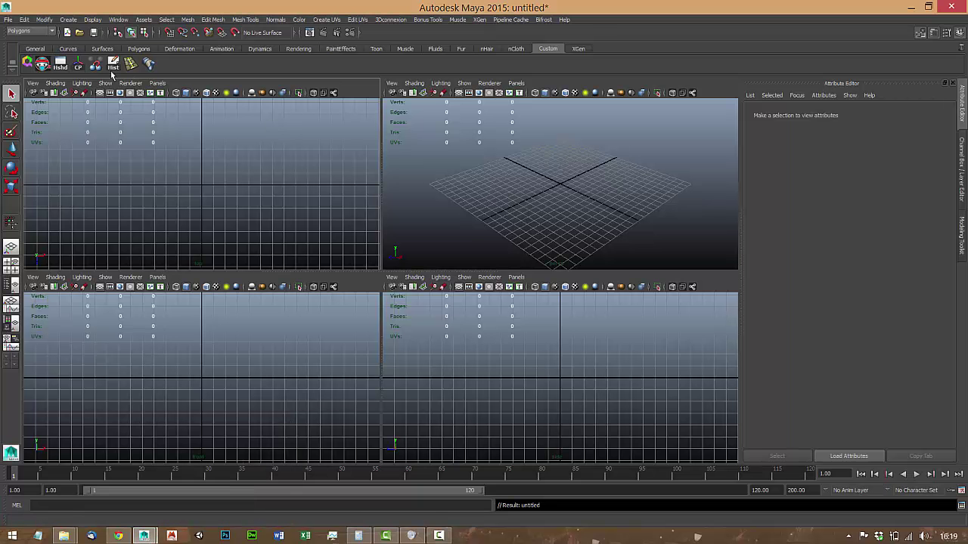
pyautogui.click(66, 21)
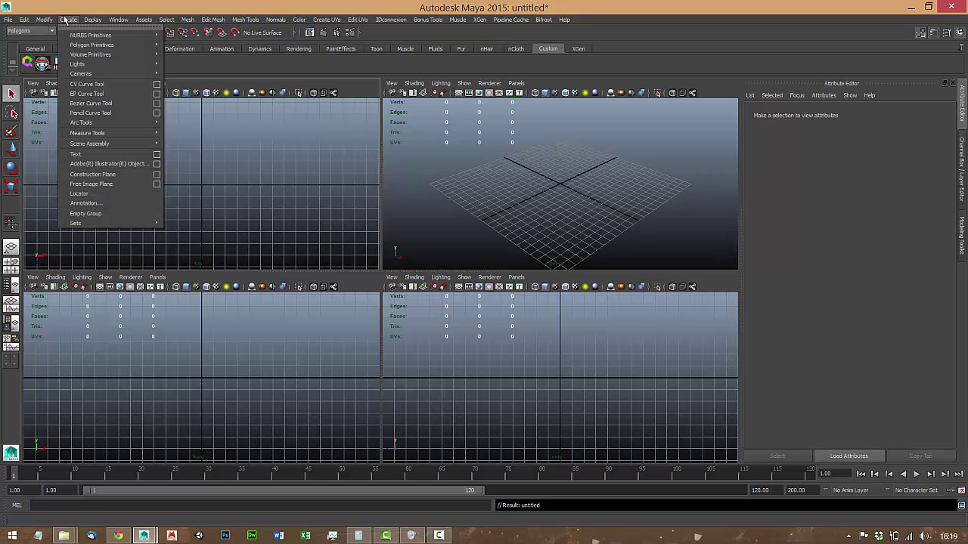
pyautogui.moveTo(86, 75)
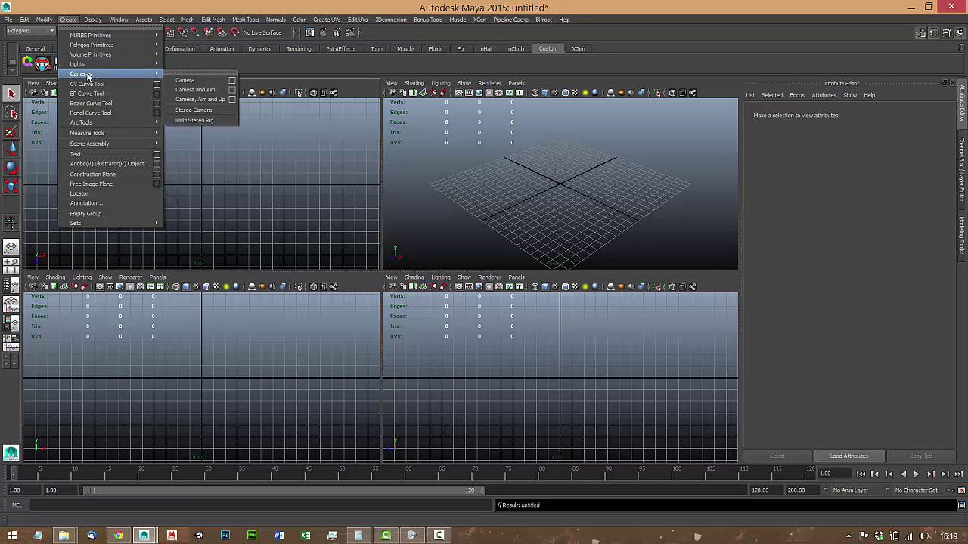
pyautogui.click(185, 80)
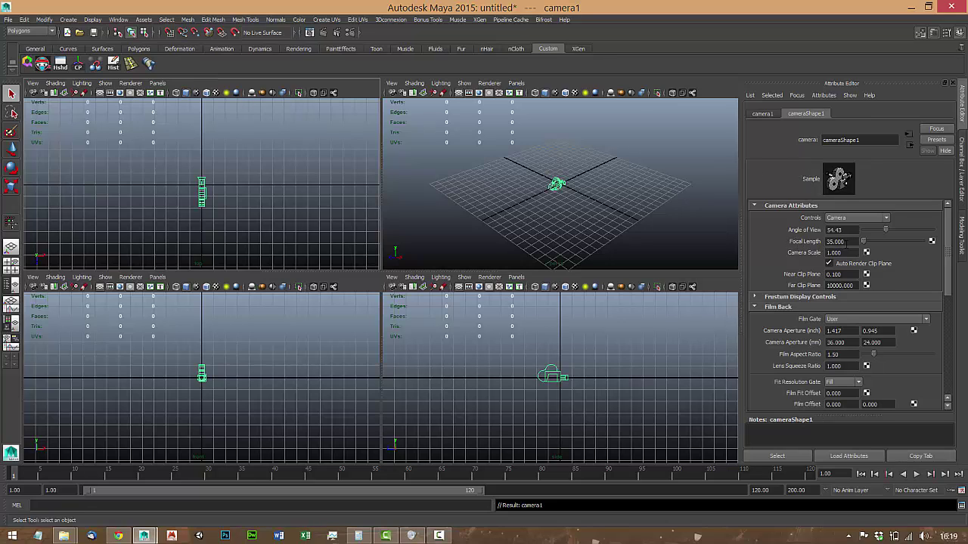
# Set the new camera's focal length to 24
pyautogui.click(839, 241)
pyautogui.write('24')
pyautogui.press('Return')
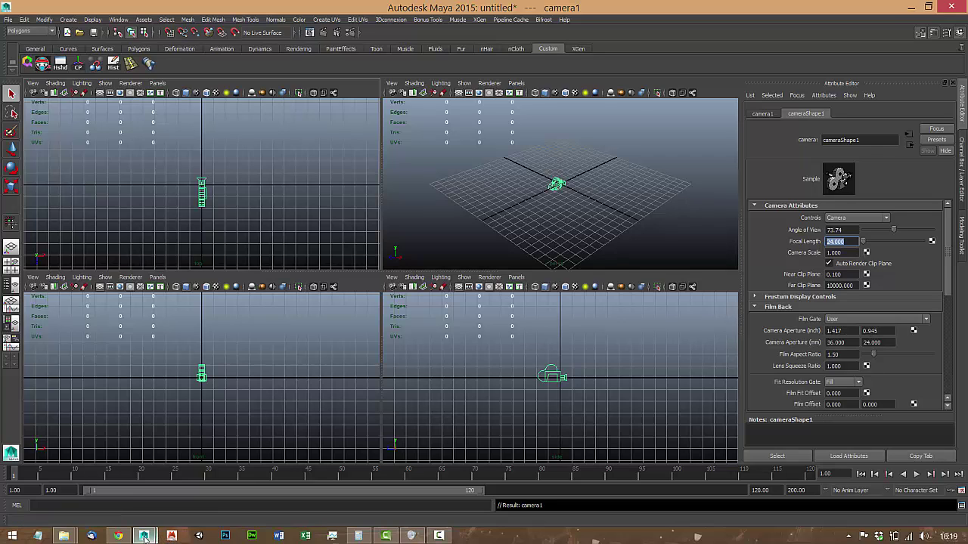
# Compare the Calculator's inch conversion of the sensor width with the camera aperture width and height in Maya
pyautogui.click(359, 536)
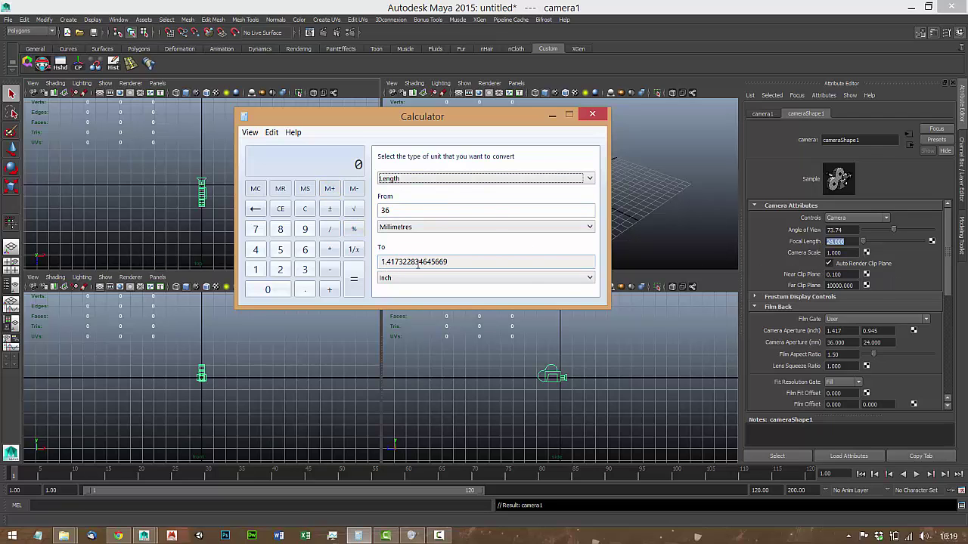
pyautogui.doubleClick(834, 331)
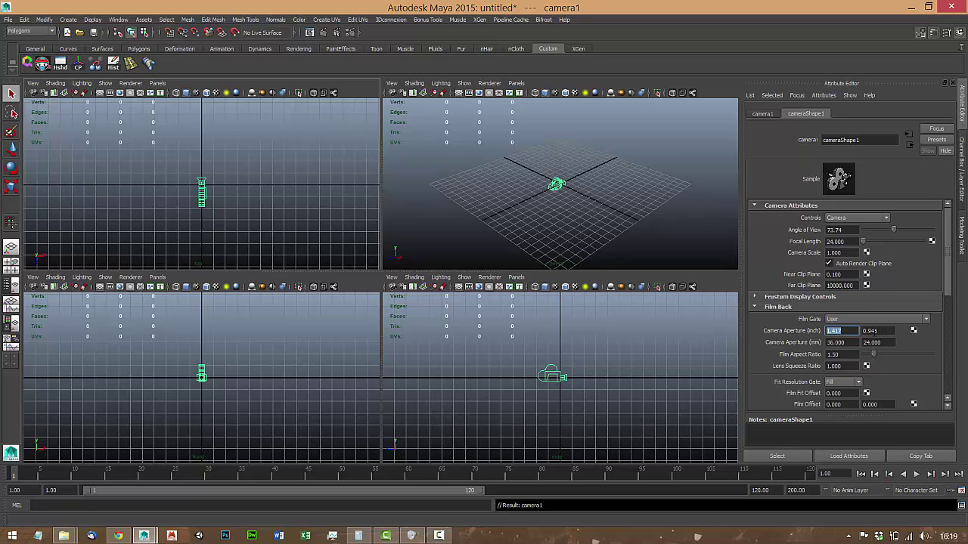
pyautogui.click(886, 331)
pyautogui.doubleClick(886, 330)
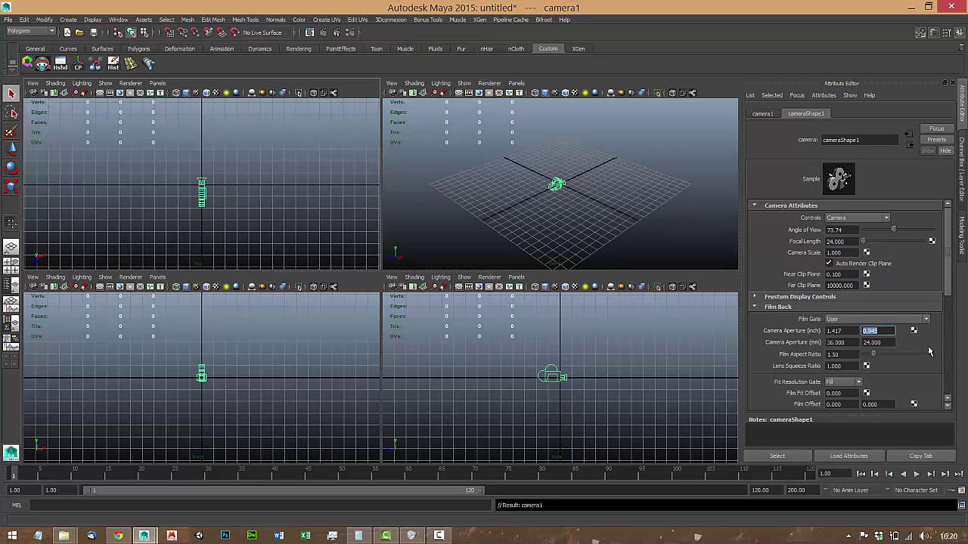
# Rename the camera's transform node as ProjectionCam
pyautogui.click(759, 116)
pyautogui.doubleClick(835, 139)
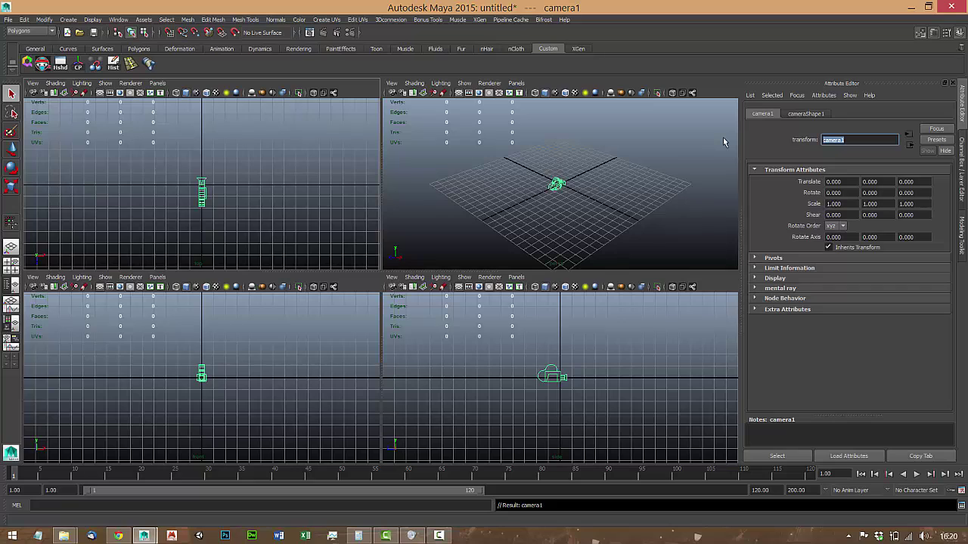
pyautogui.write('ProjectionCam')
pyautogui.press('Return')
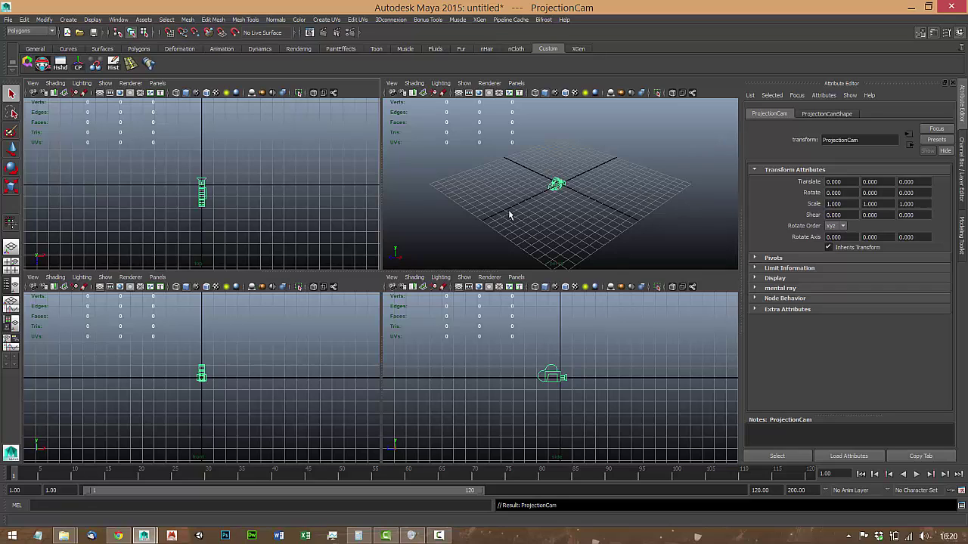
# Make the top orthographic viewport look through ProjectionCam and maximize that view
pyautogui.click(157, 83)
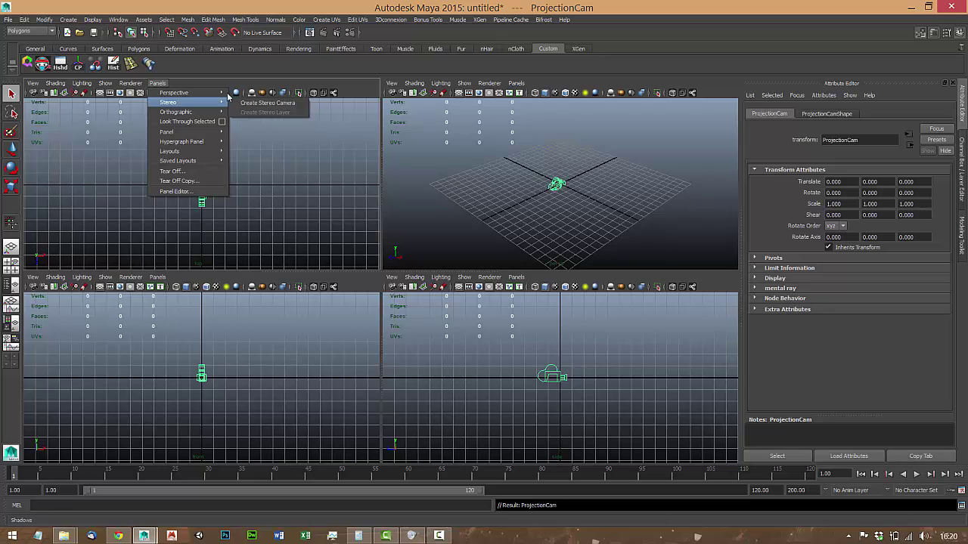
pyautogui.click(240, 103)
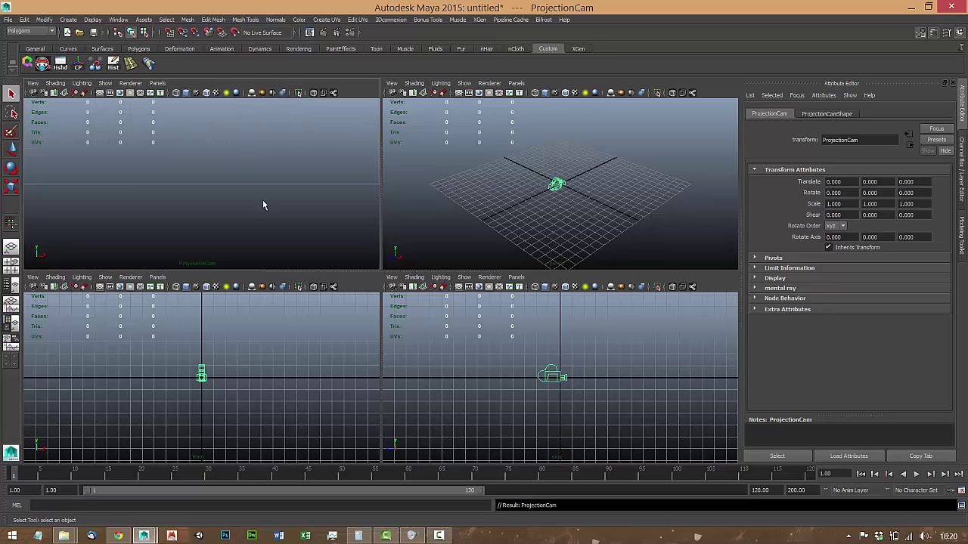
pyautogui.press('space')
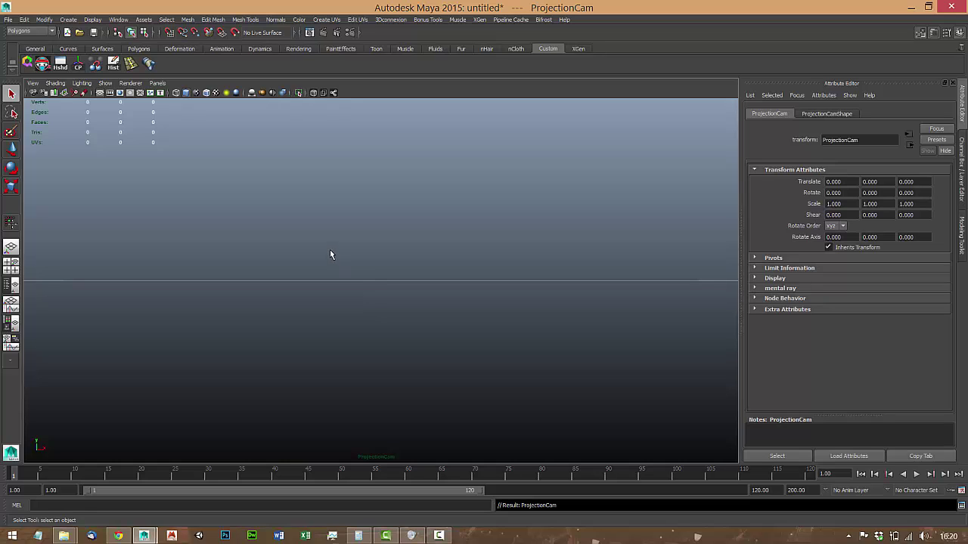
# Import IMG_6344.JPG from the project's sourceimages folder as an image plane on ProjectionCam
pyautogui.click(34, 83)
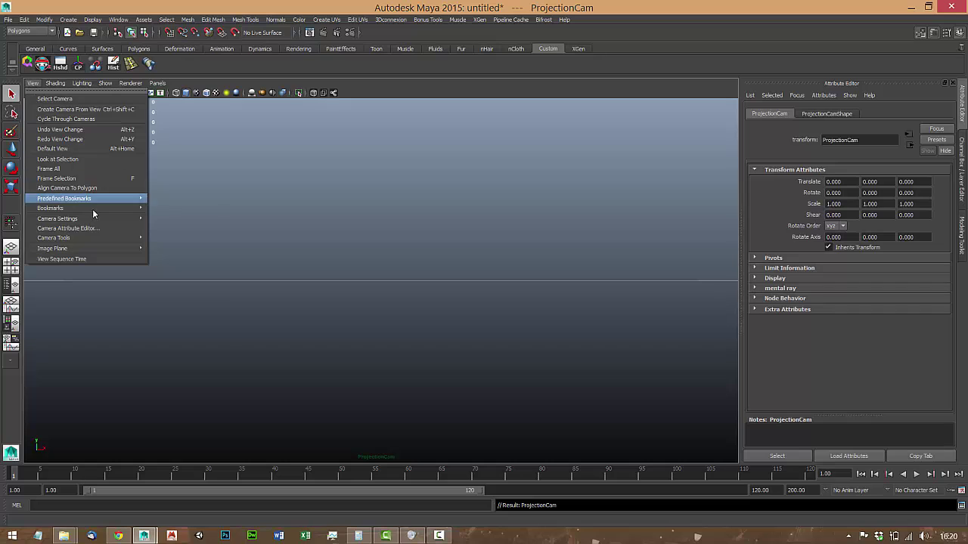
pyautogui.moveTo(73, 241)
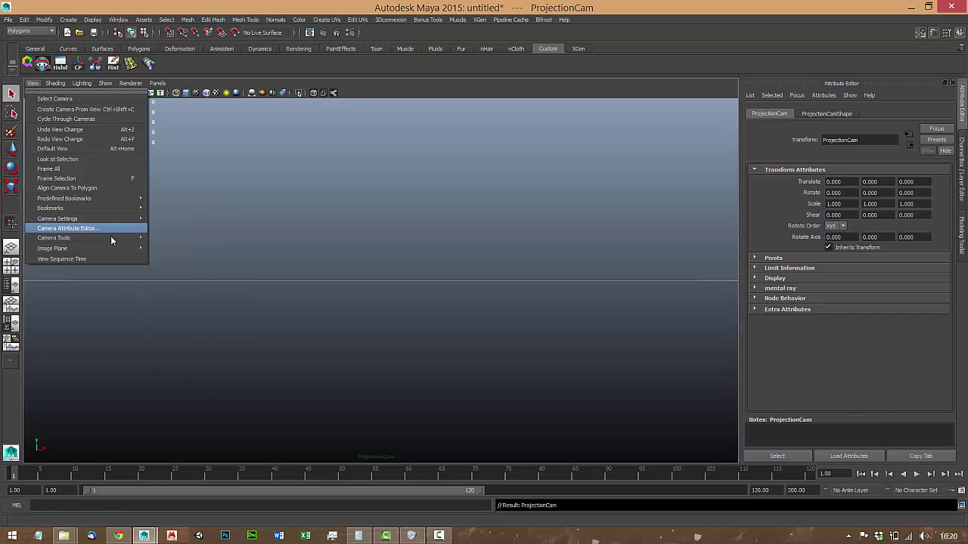
pyautogui.moveTo(114, 249)
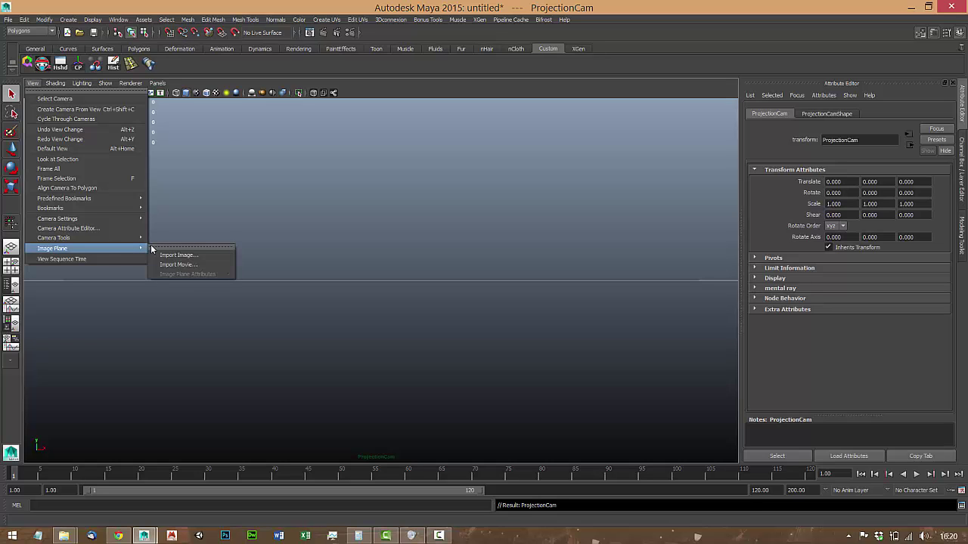
pyautogui.click(171, 254)
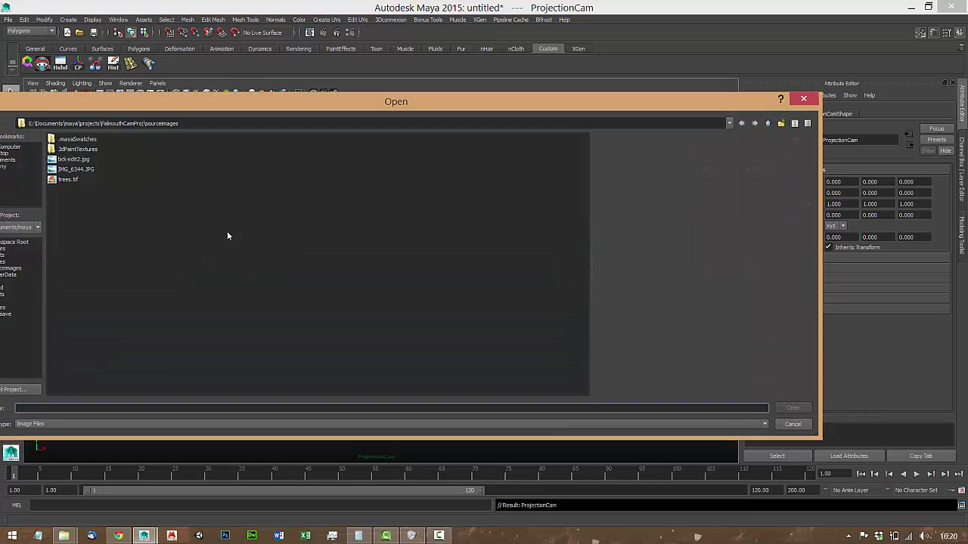
pyautogui.click(80, 170)
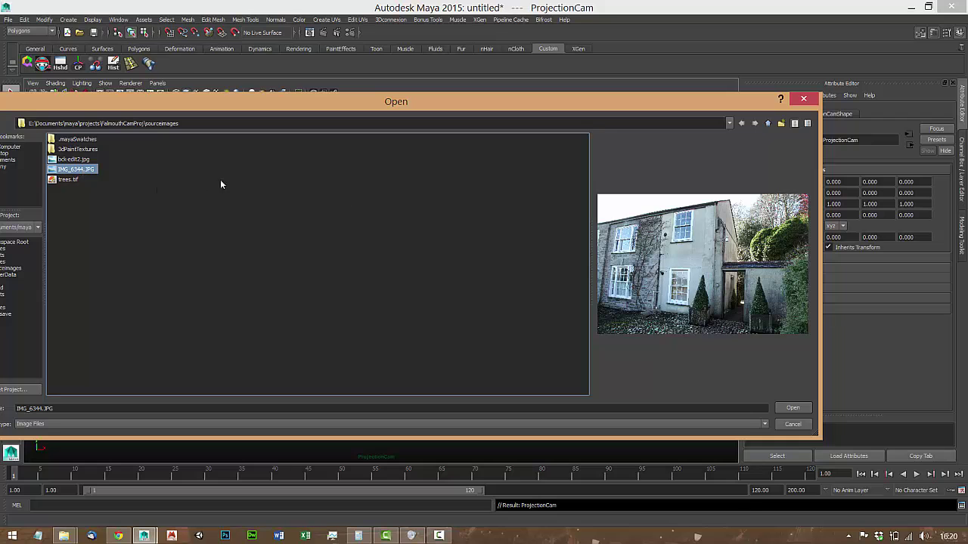
pyautogui.doubleClick(88, 170)
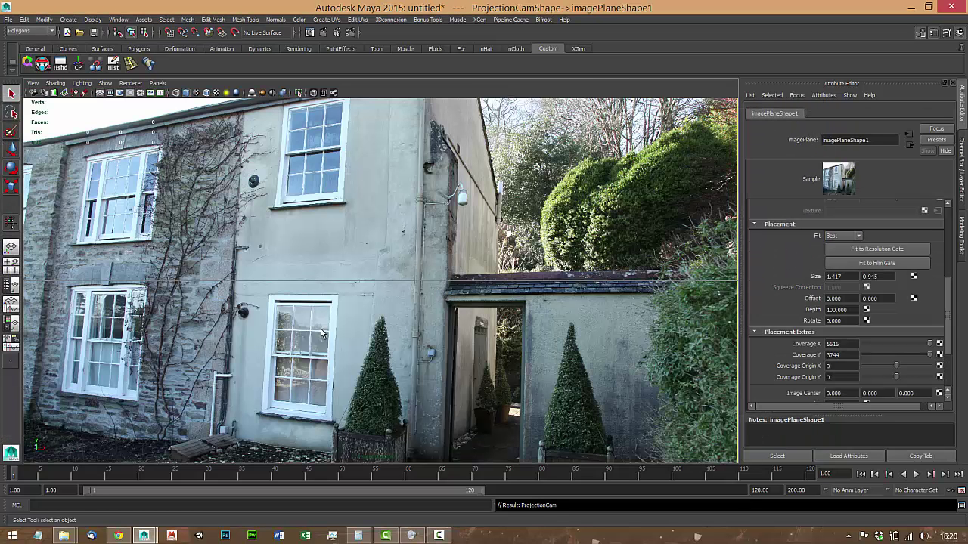
# Turn on the resolution gate display for the ProjectionCam view
pyautogui.click(34, 83)
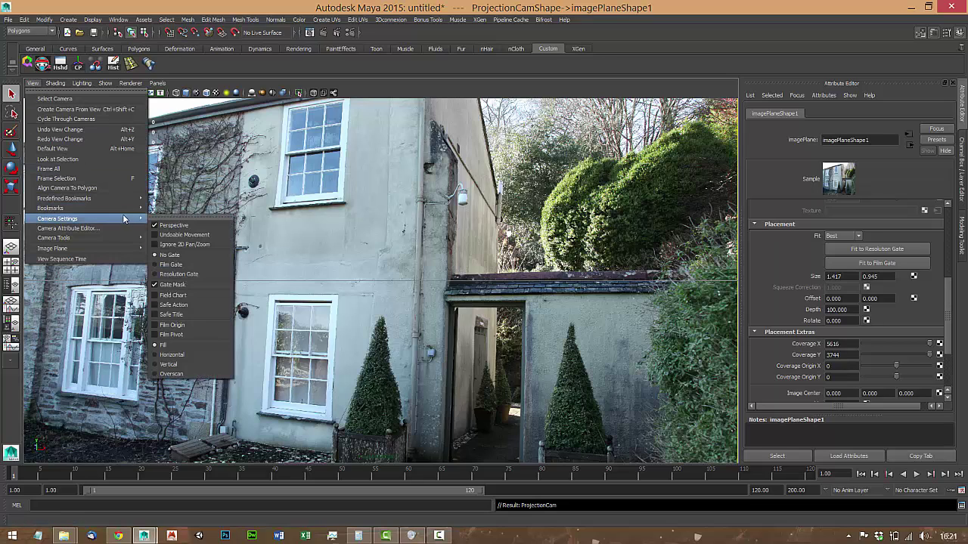
pyautogui.moveTo(142, 218)
pyautogui.click(174, 274)
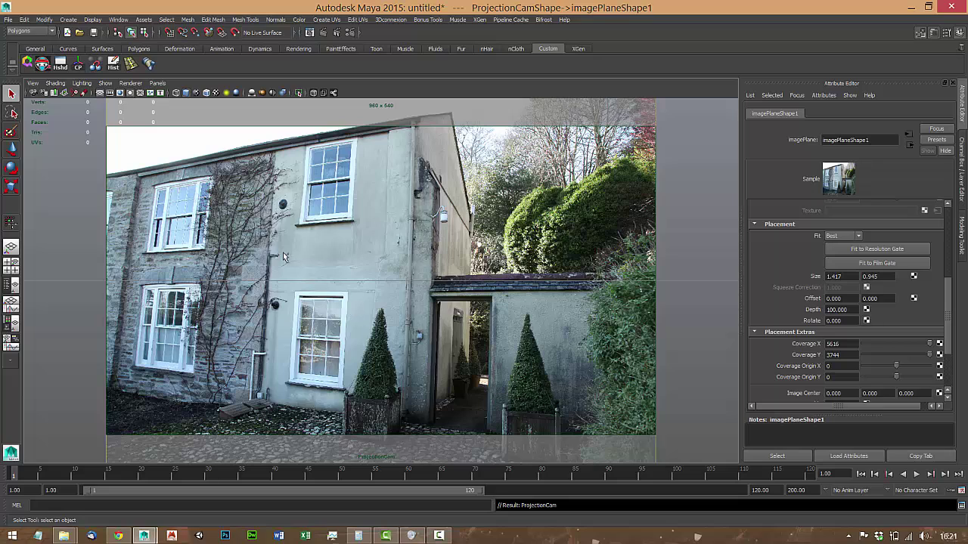
# Open the image size section of the render settings and look up the pixel dimensions in the IMG_6344.JPG file properties
pyautogui.click(351, 34)
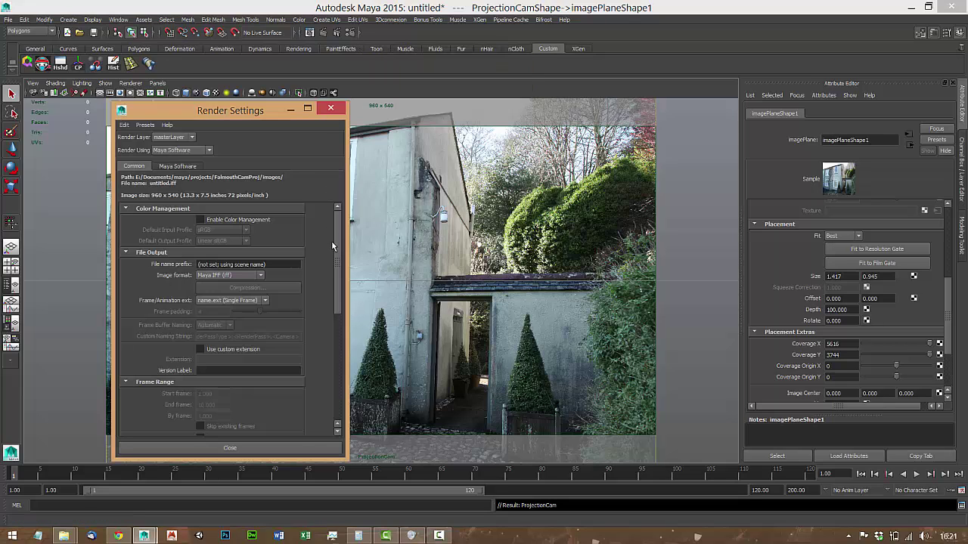
pyautogui.scroll(-8, 331, 245)
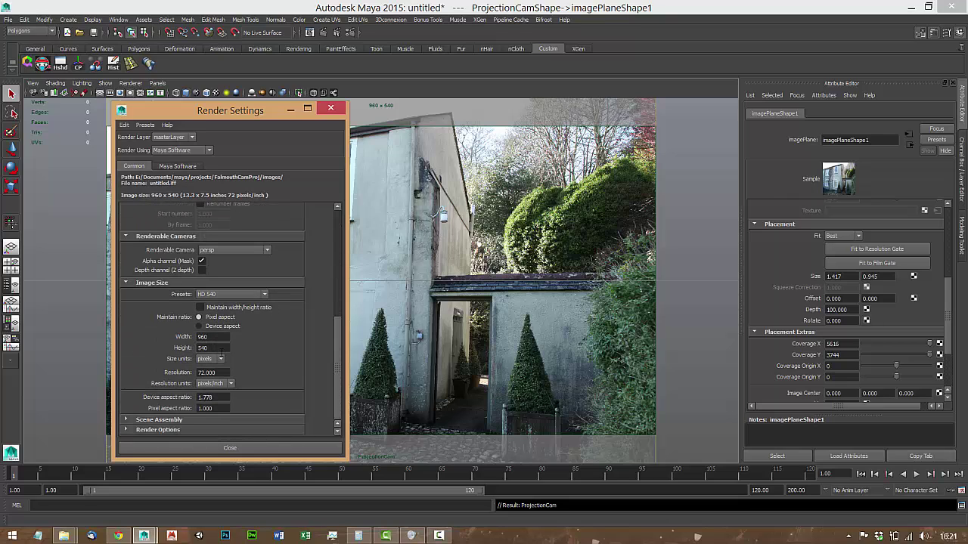
pyautogui.click(63, 535)
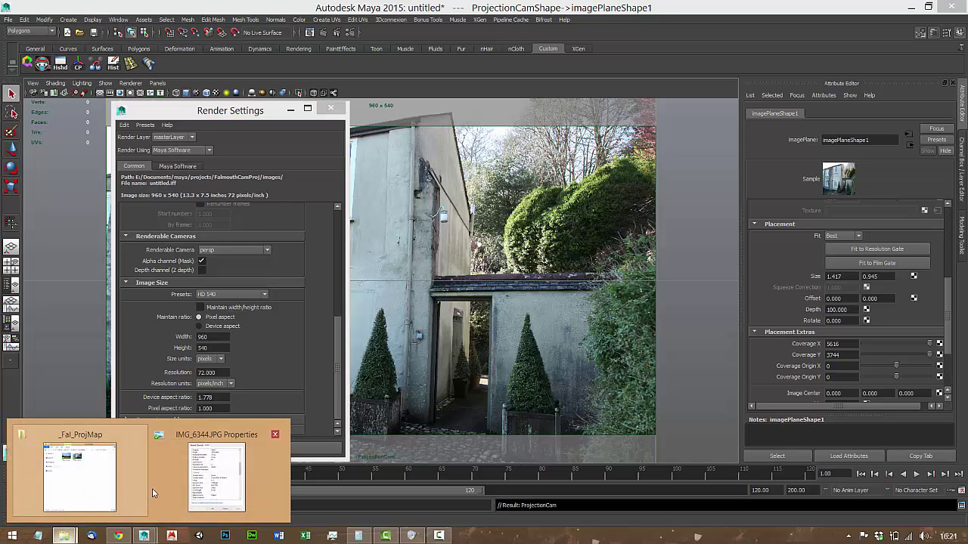
pyautogui.click(201, 472)
pyautogui.scroll(3, 544, 303)
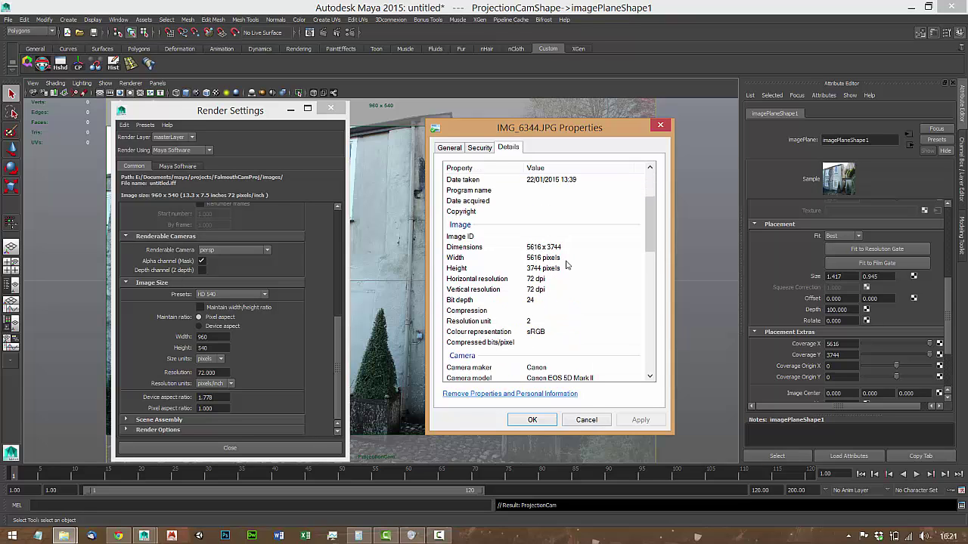
pyautogui.click(666, 42)
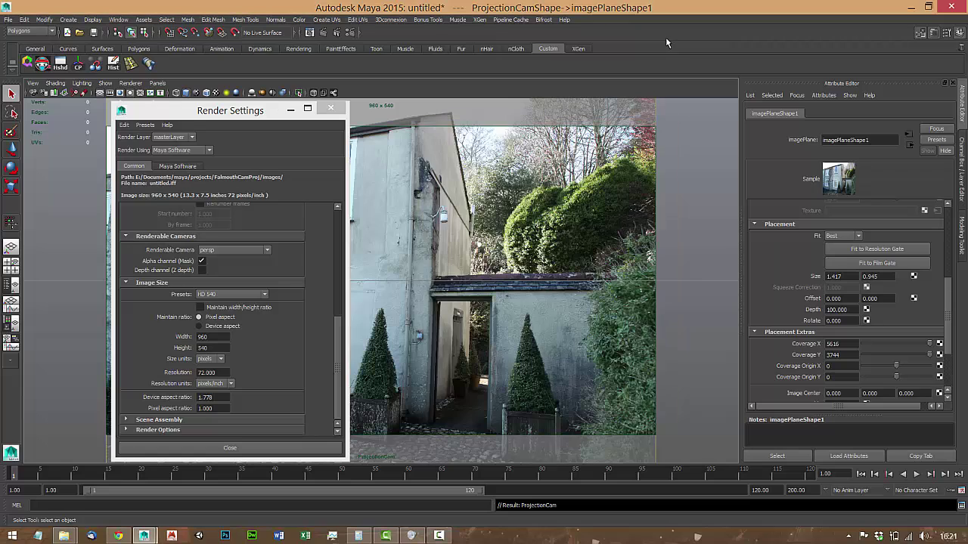
# Set the render image size to 5616 pixels wide and 3744 pixels high, and close the render settings
pyautogui.doubleClick(212, 338)
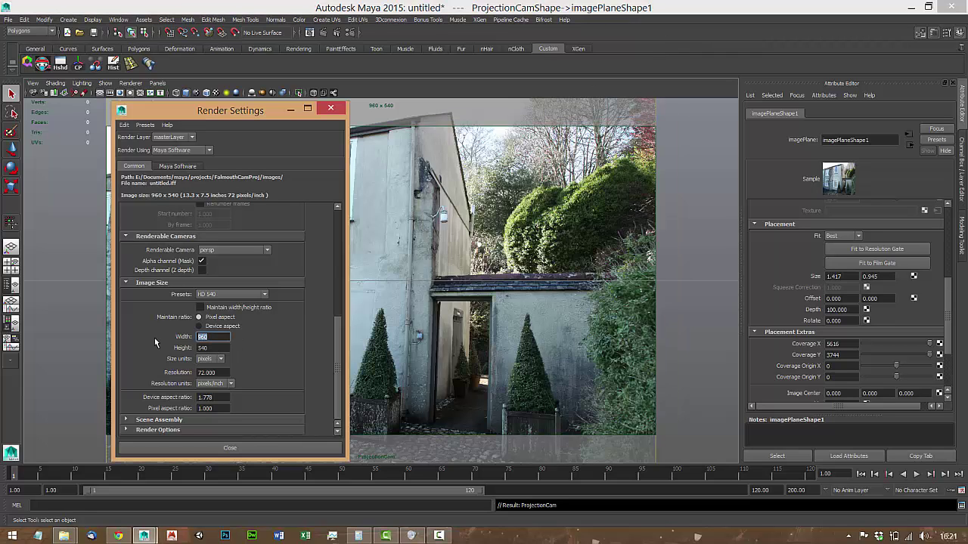
pyautogui.write('5616')
pyautogui.press('Tab')
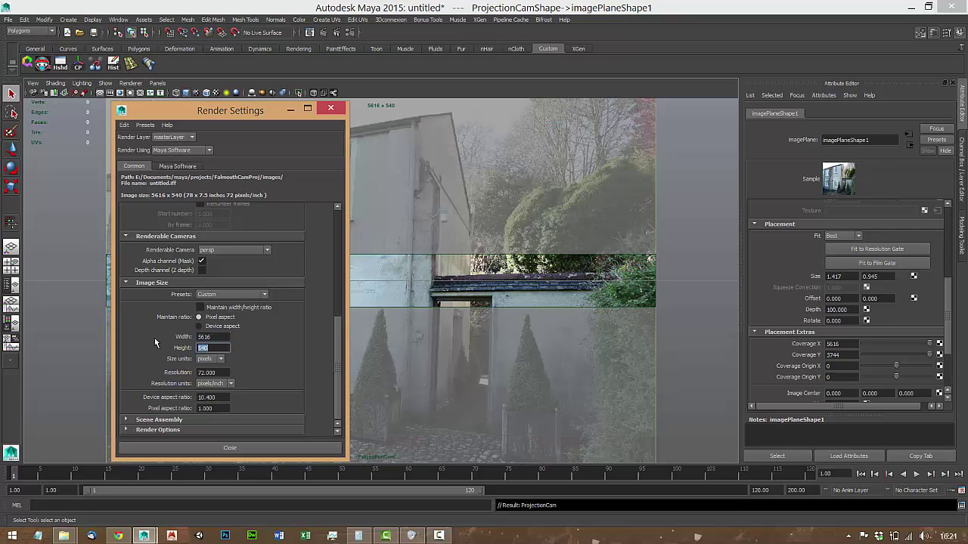
pyautogui.write('3744')
pyautogui.press('Return')
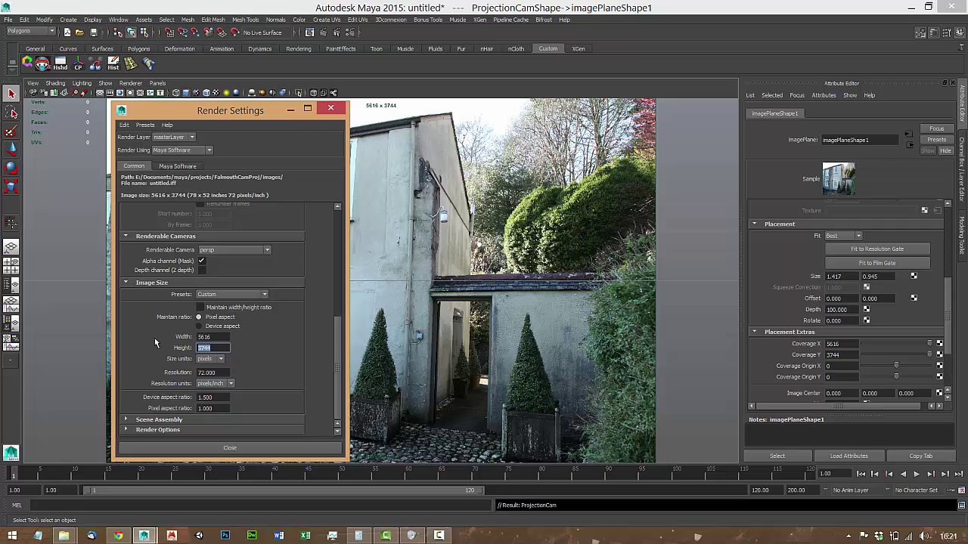
pyautogui.click(220, 450)
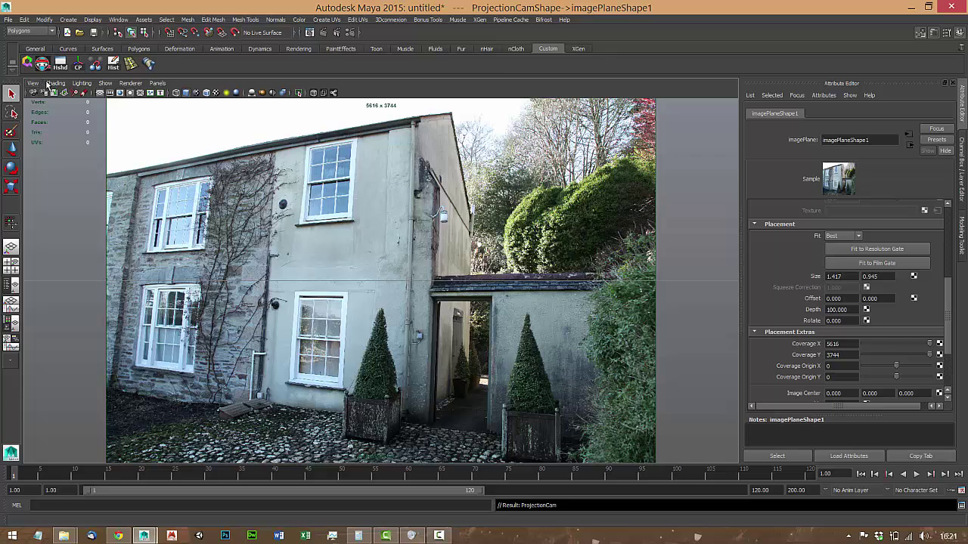
# Try the Overscan fit in the ProjectionCam view and return the view to Fill
pyautogui.click(46, 84)
pyautogui.moveTo(33, 84)
pyautogui.moveTo(100, 220)
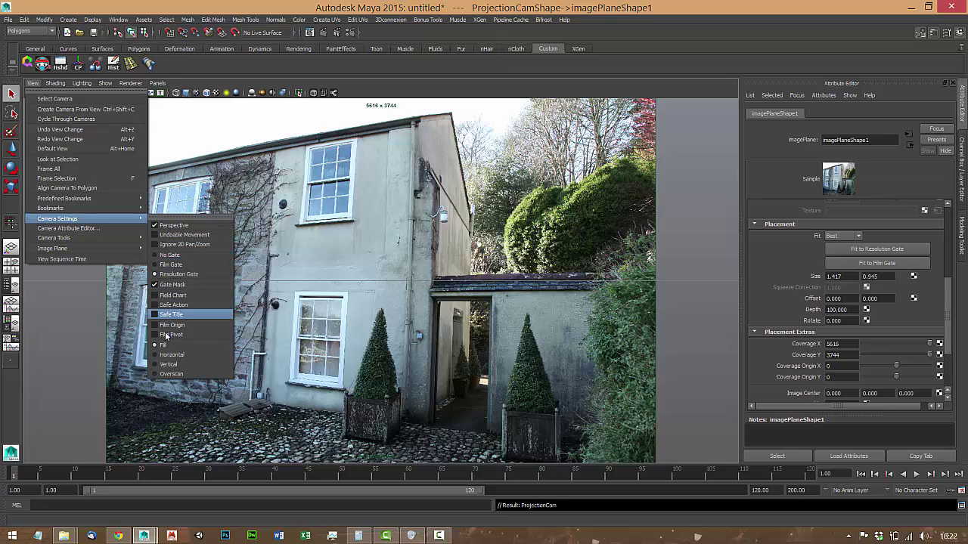
pyautogui.click(156, 374)
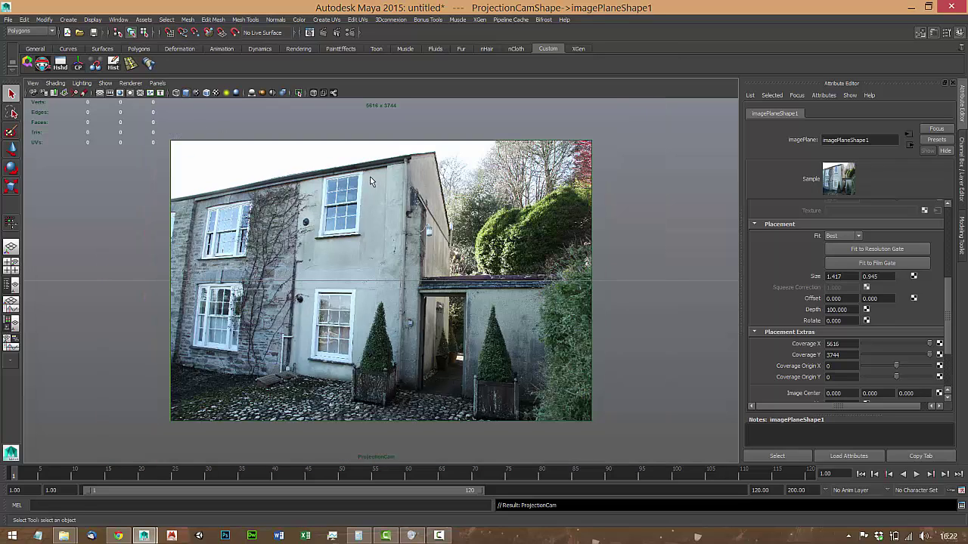
pyautogui.click(33, 83)
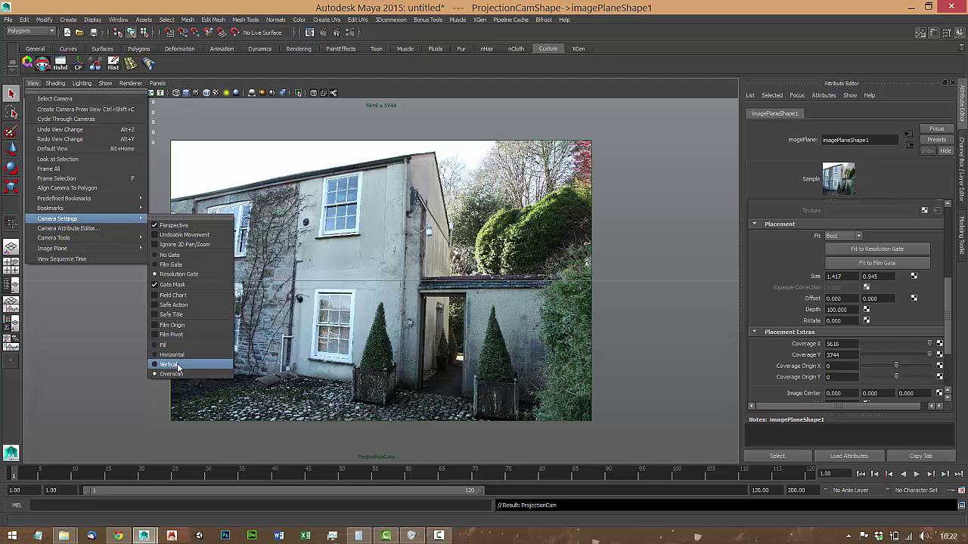
pyautogui.click(178, 345)
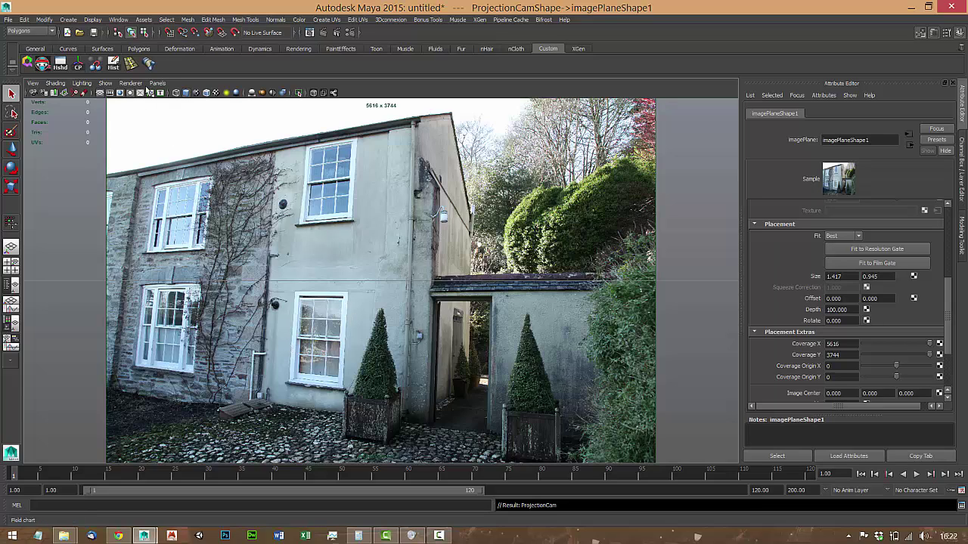
# Show the persp camera in the maximized viewport with the photo's image plane seen at an angle beside the grid
pyautogui.click(158, 83)
pyautogui.moveTo(219, 95)
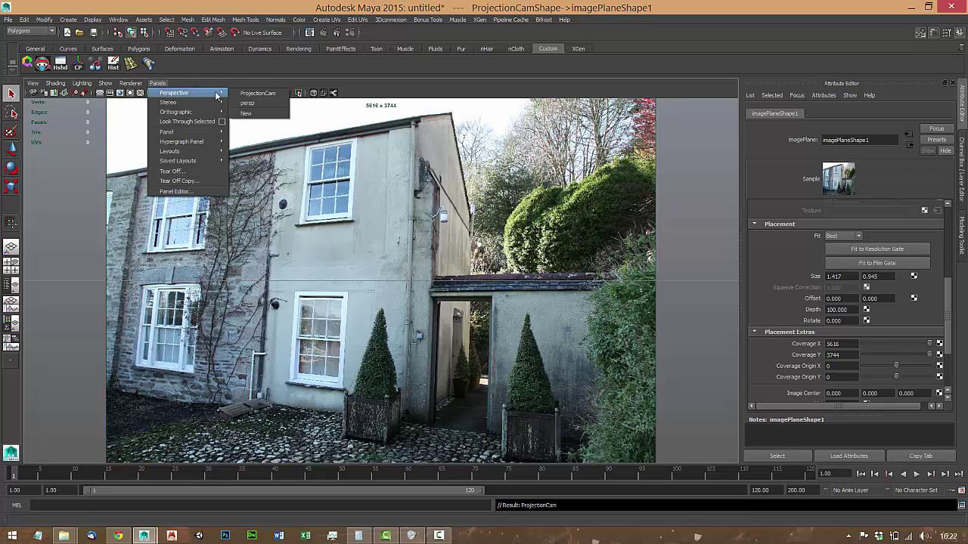
pyautogui.click(257, 93)
pyautogui.press('space')
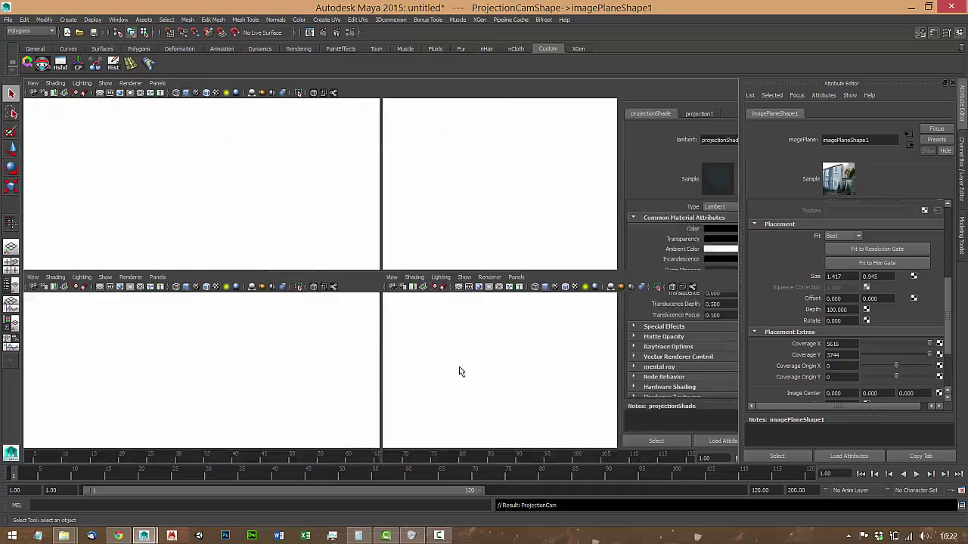
pyautogui.press('space')
pyautogui.keyDown('alt'); pyautogui.moveTo(570, 248); pyautogui.dragTo(362, 248); pyautogui.keyUp('alt')
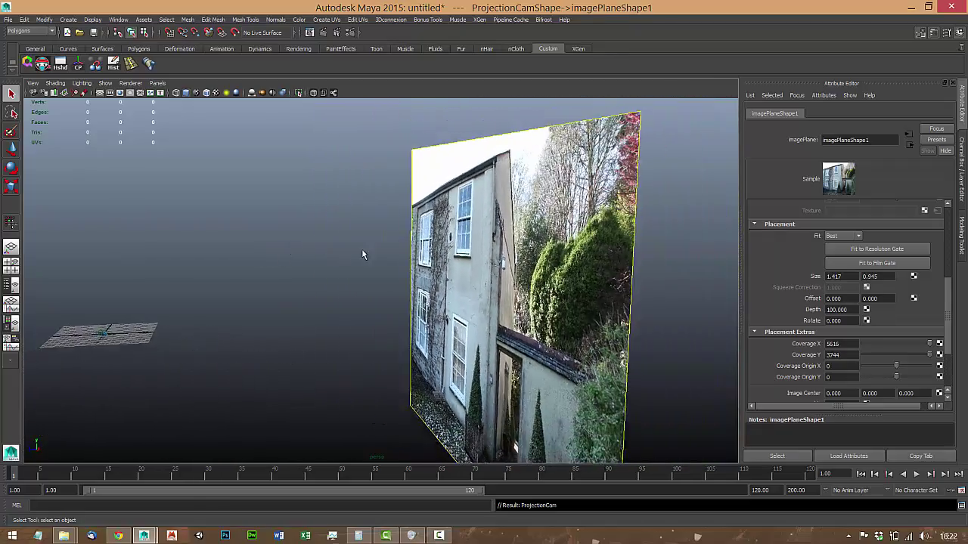
# Set the image plane's depth to 1000
pyautogui.click(835, 309)
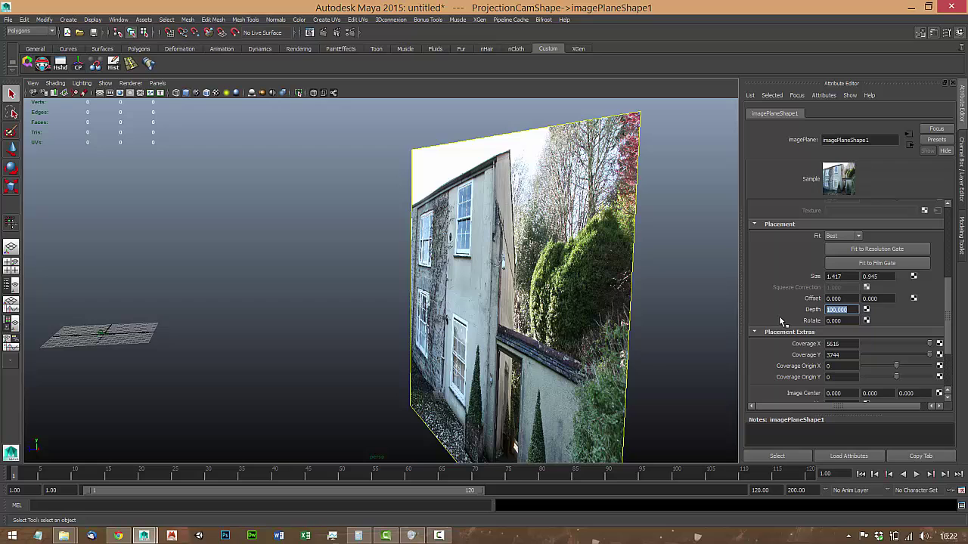
pyautogui.write('1000')
pyautogui.press('Return')
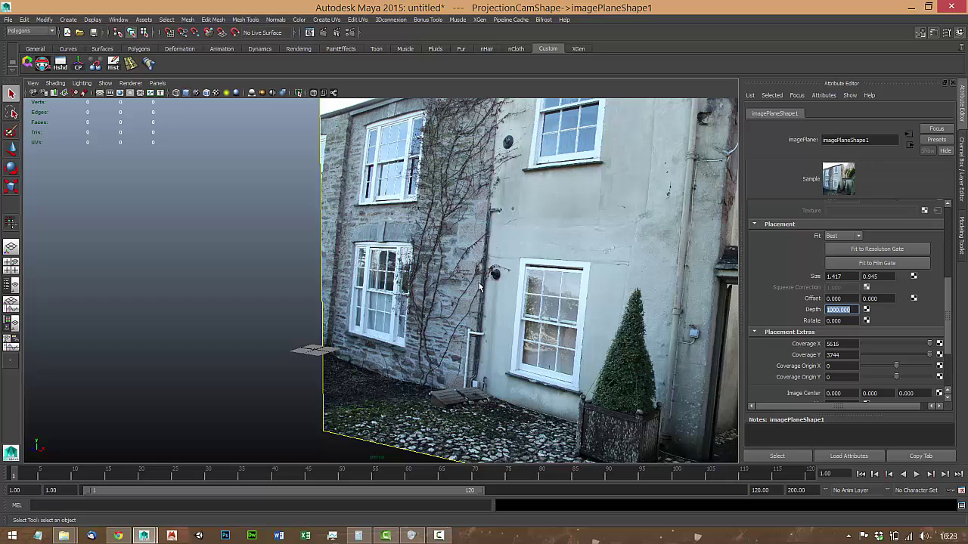
# Return to the maximized ProjectionCam view and lock the camera's translate, rotate, scale and visibility channels
pyautogui.press('space')
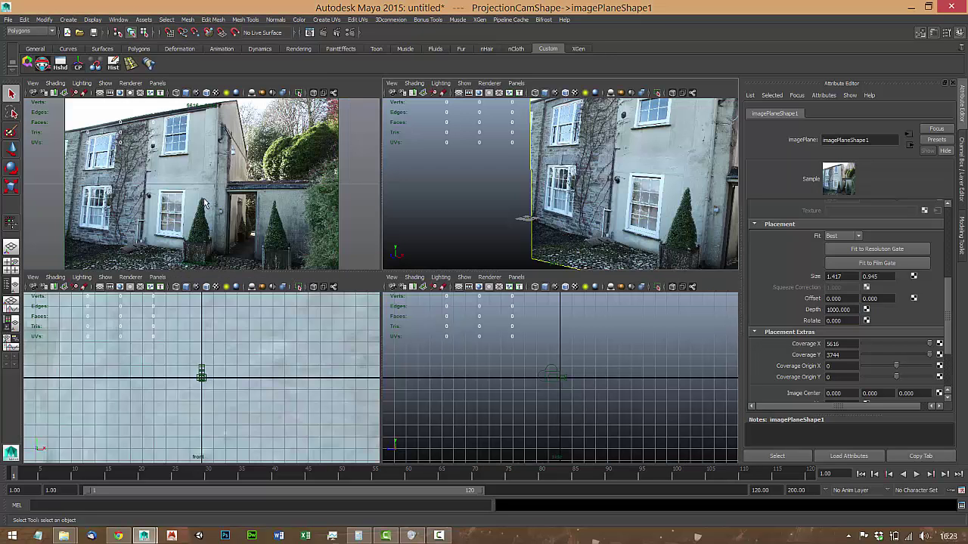
pyautogui.press('space')
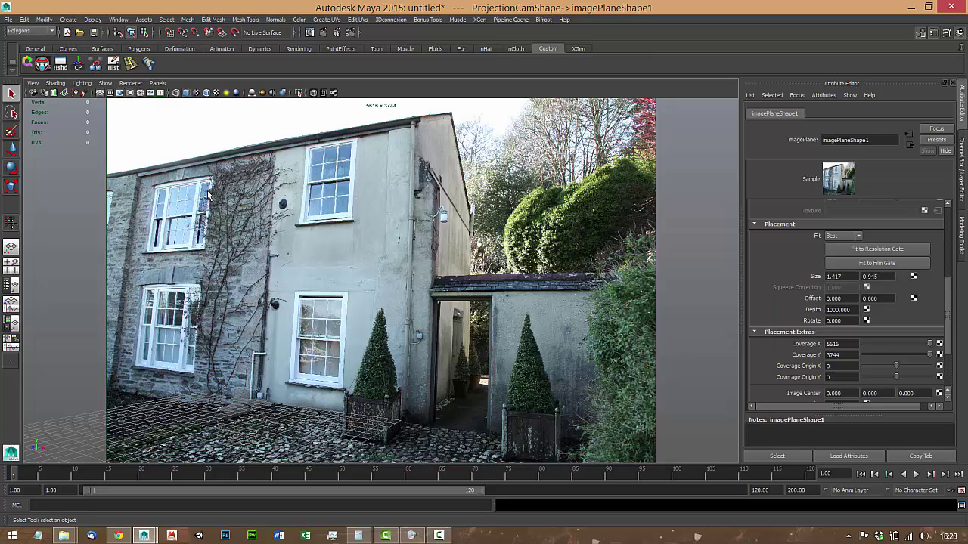
pyautogui.keyDown('alt'); pyautogui.moveTo(263, 219); pyautogui.dragTo(264, 415, button='middle'); pyautogui.keyUp('alt')
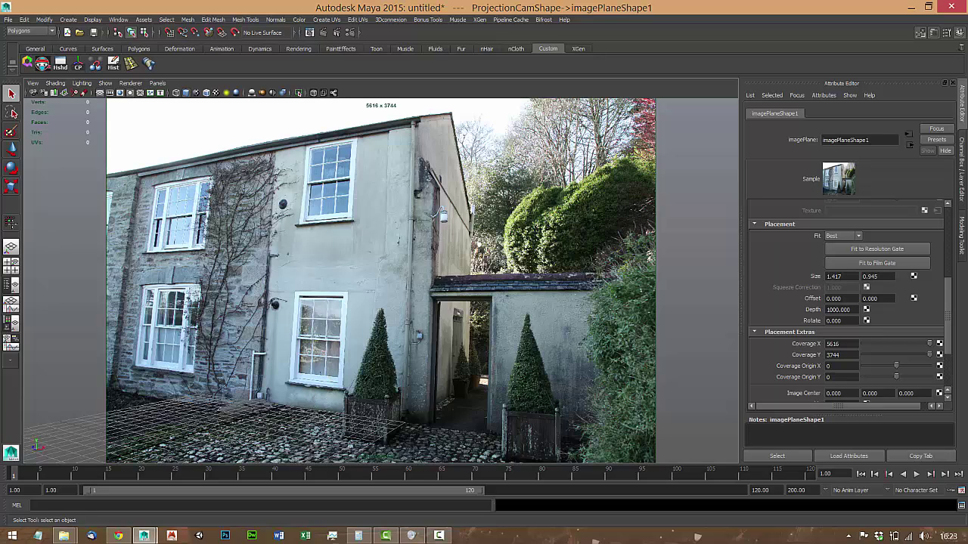
pyautogui.click(34, 94)
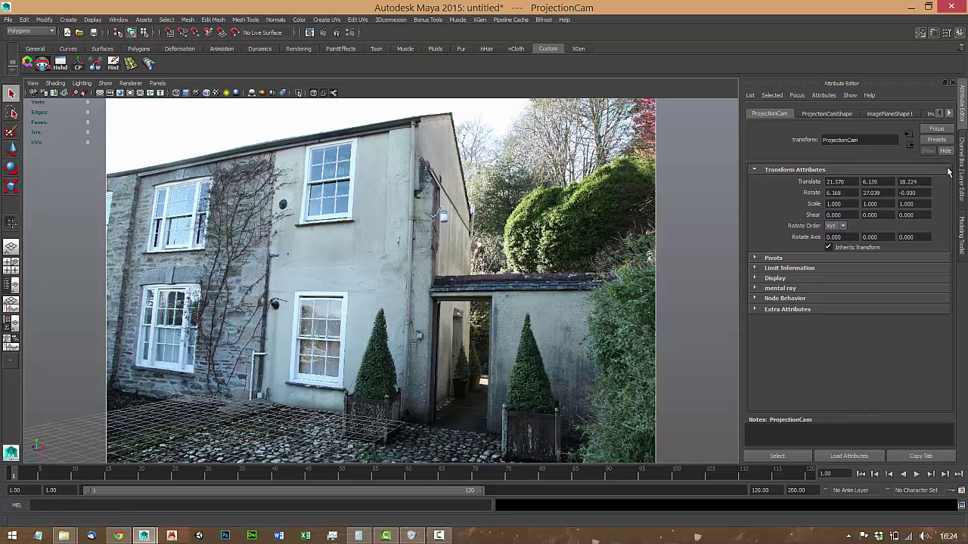
pyautogui.click(962, 192)
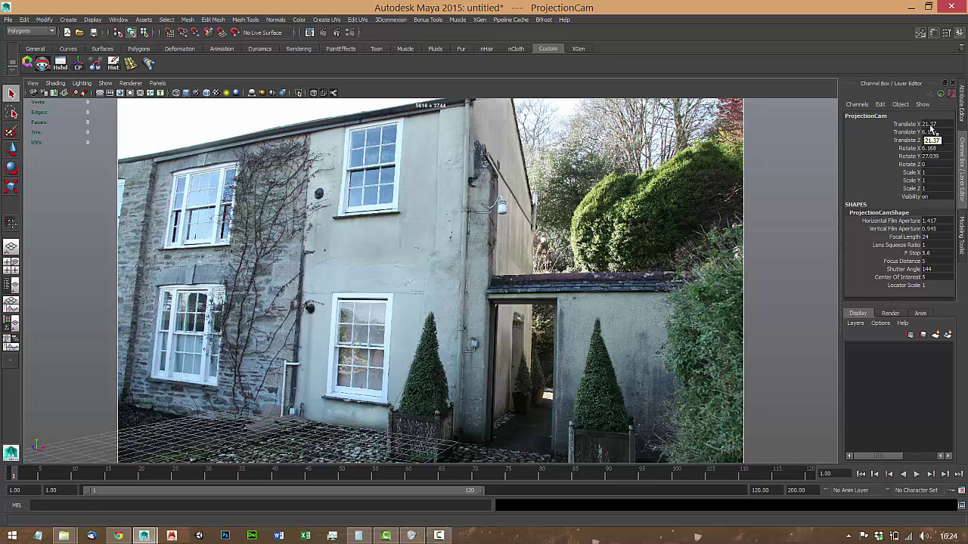
pyautogui.moveTo(930, 126); pyautogui.dragTo(935, 198)
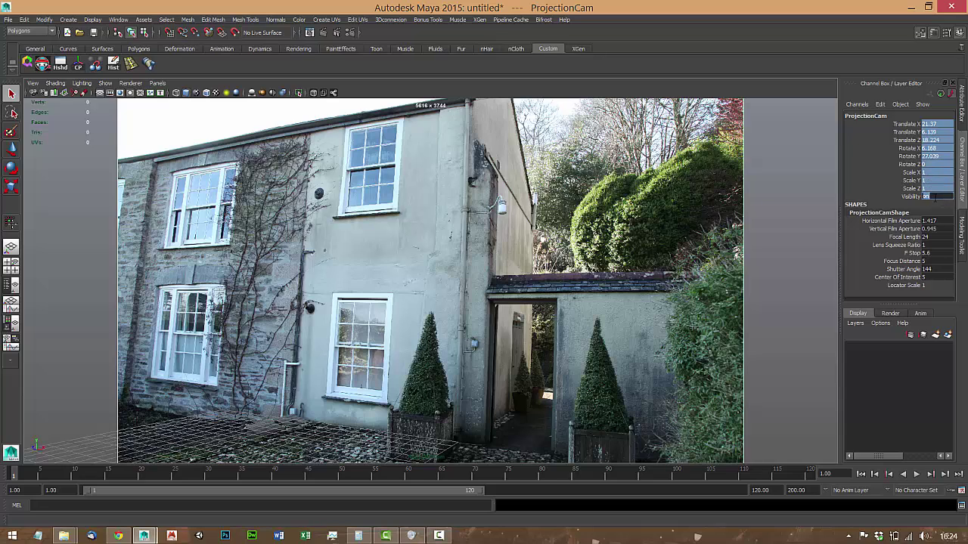
pyautogui.rightClick(935, 160)
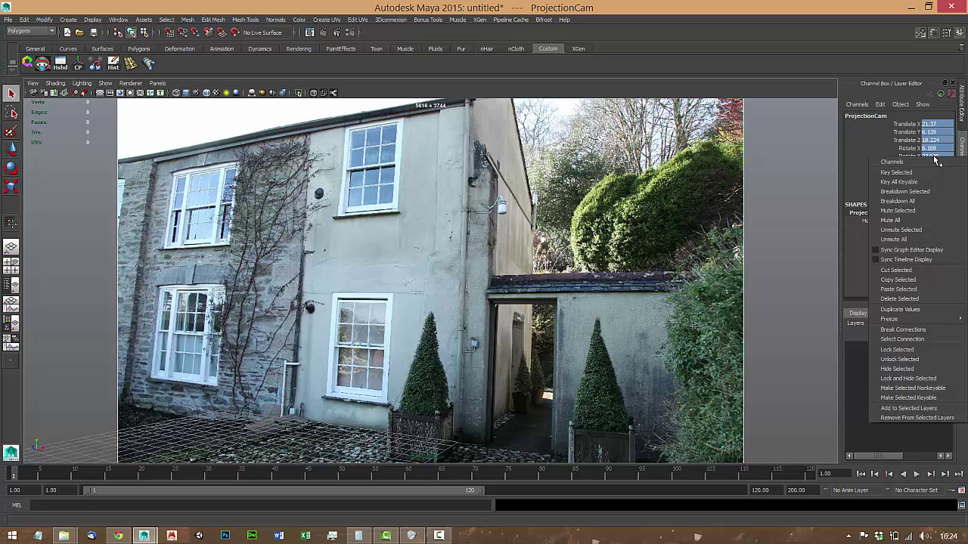
pyautogui.click(910, 349)
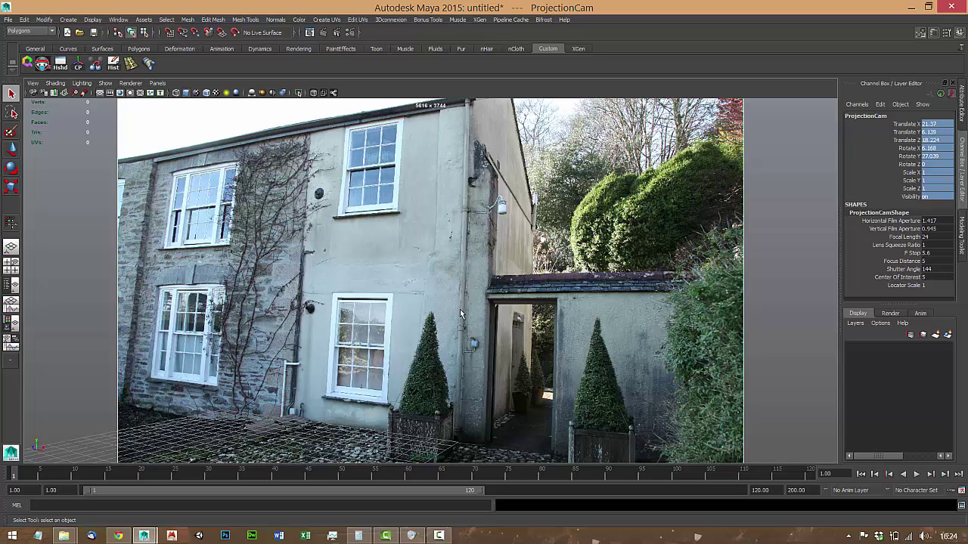
# Create a polygon cube, raise it to about Y 1.04 and move it back to about Z -4.94
pyautogui.click(140, 49)
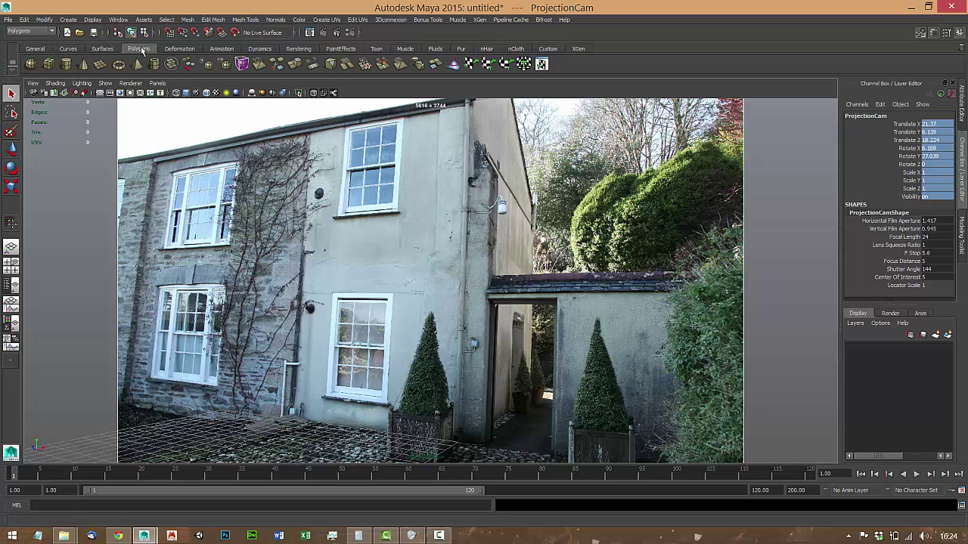
pyautogui.click(49, 65)
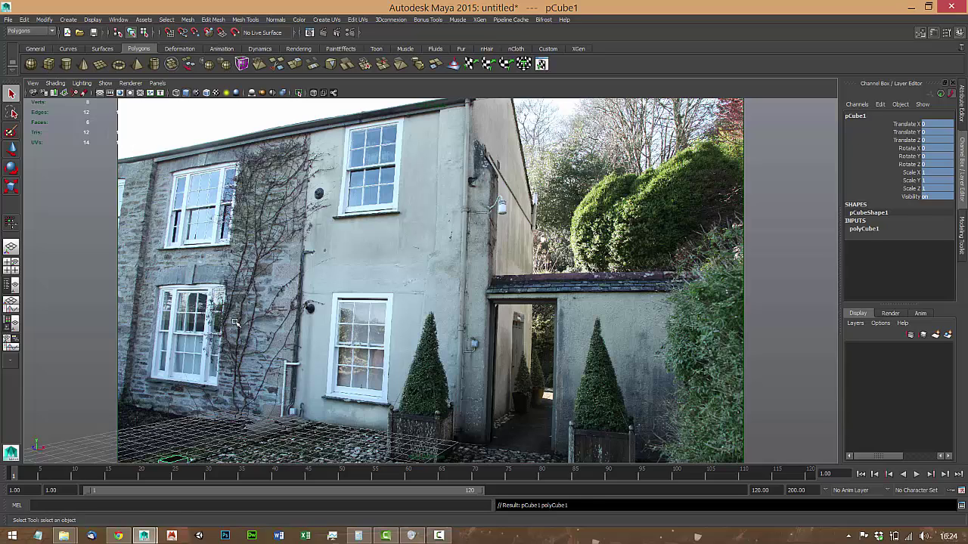
pyautogui.press('w')
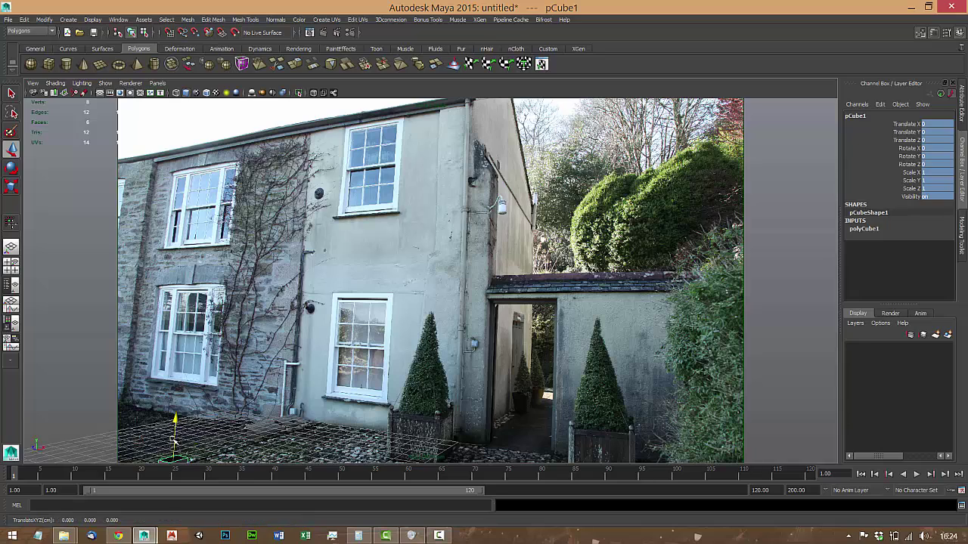
pyautogui.moveTo(173, 434); pyautogui.dragTo(173, 412)
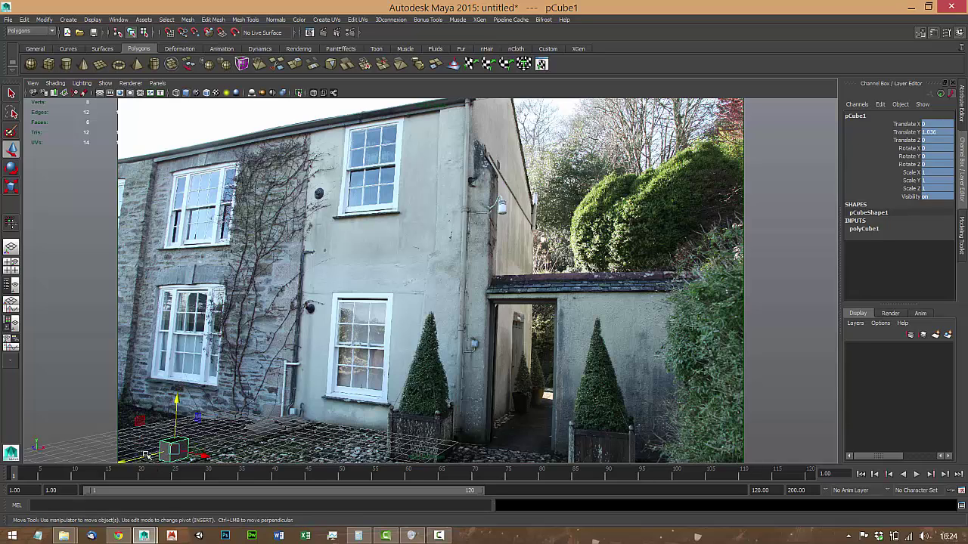
pyautogui.moveTo(146, 456); pyautogui.dragTo(230, 439)
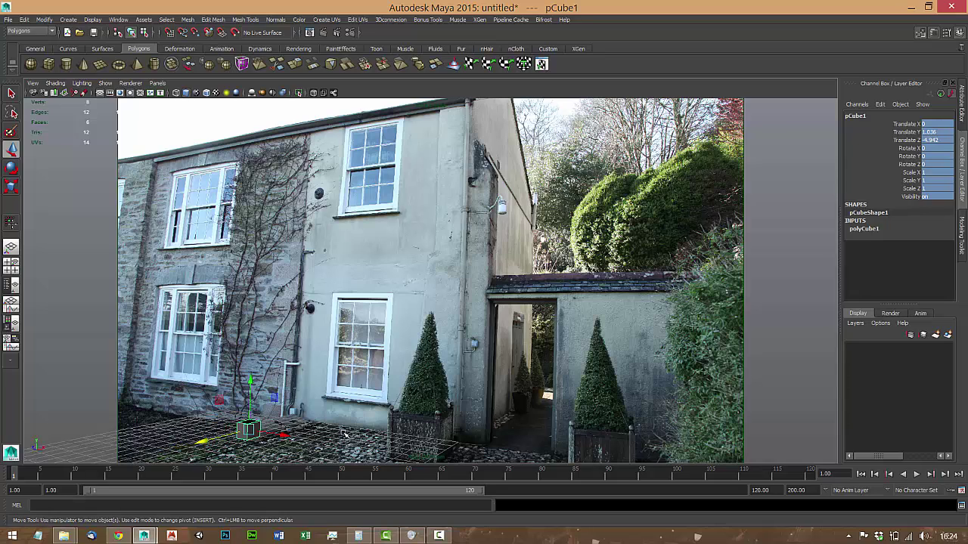
# Scale the cube uniformly to about 14.74 and move it to about Y 8.4 and Z -22.82
pyautogui.press('e')
pyautogui.press('r')
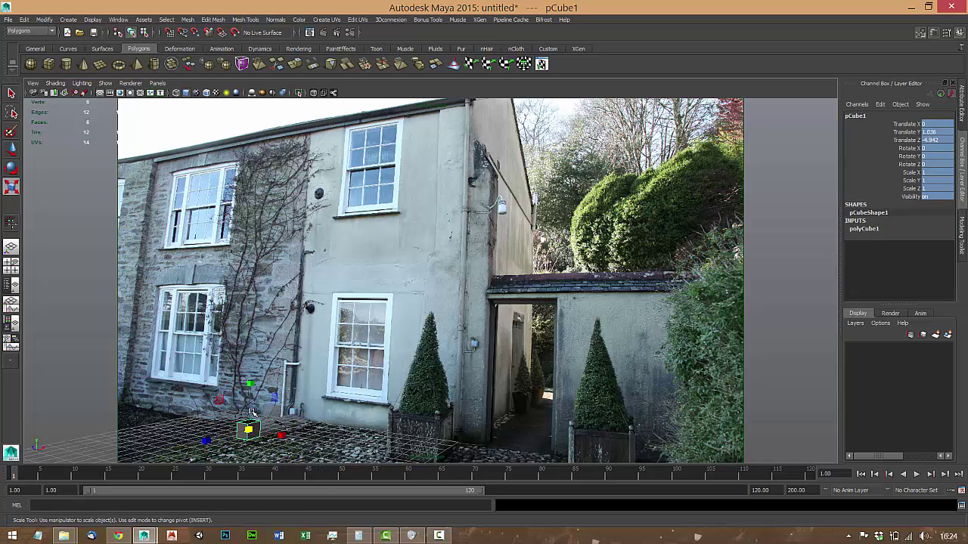
pyautogui.moveTo(250, 428); pyautogui.dragTo(425, 402)
pyautogui.press('w')
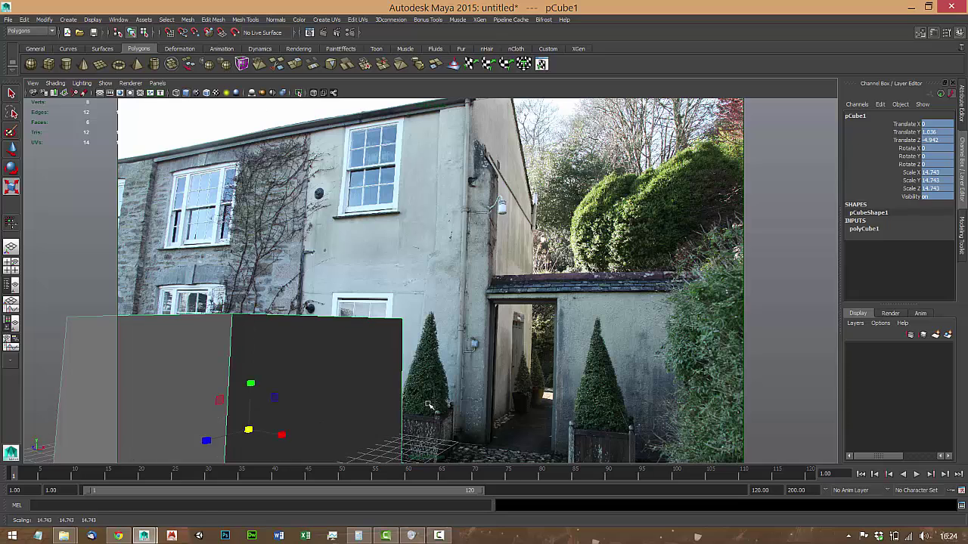
pyautogui.moveTo(251, 390); pyautogui.dragTo(245, 350)
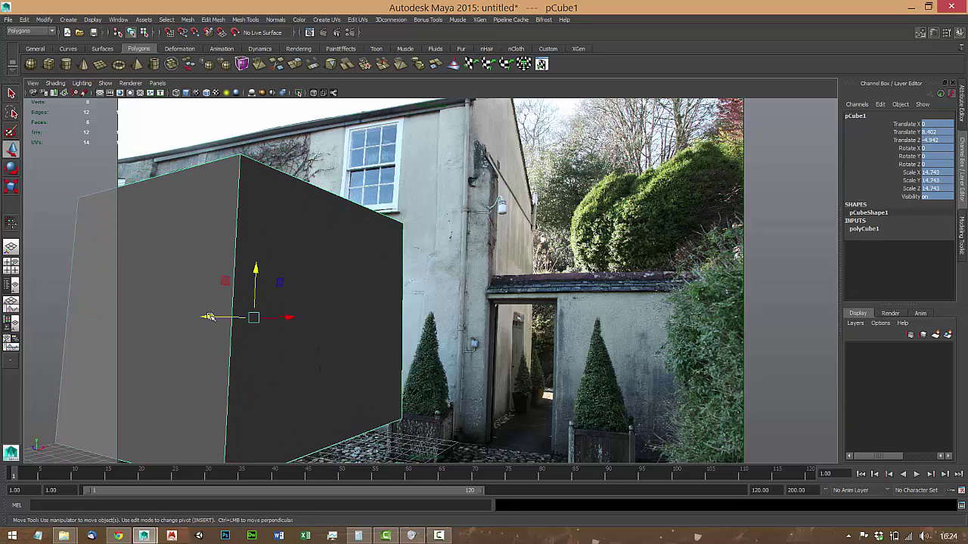
pyautogui.moveTo(208, 317); pyautogui.dragTo(378, 348)
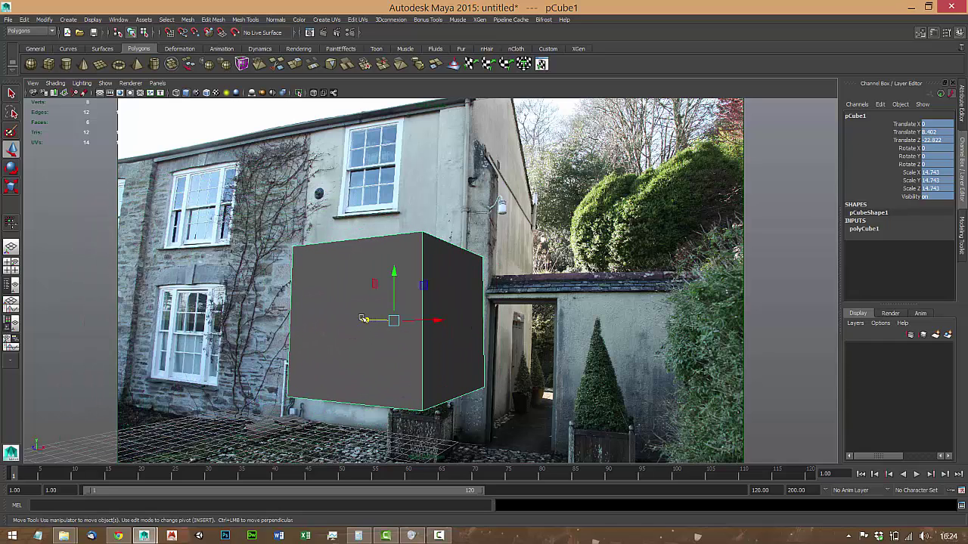
# Reselect the cube and move it sideways to about X -10.65 and down to about Y 6.5
pyautogui.click(435, 320)
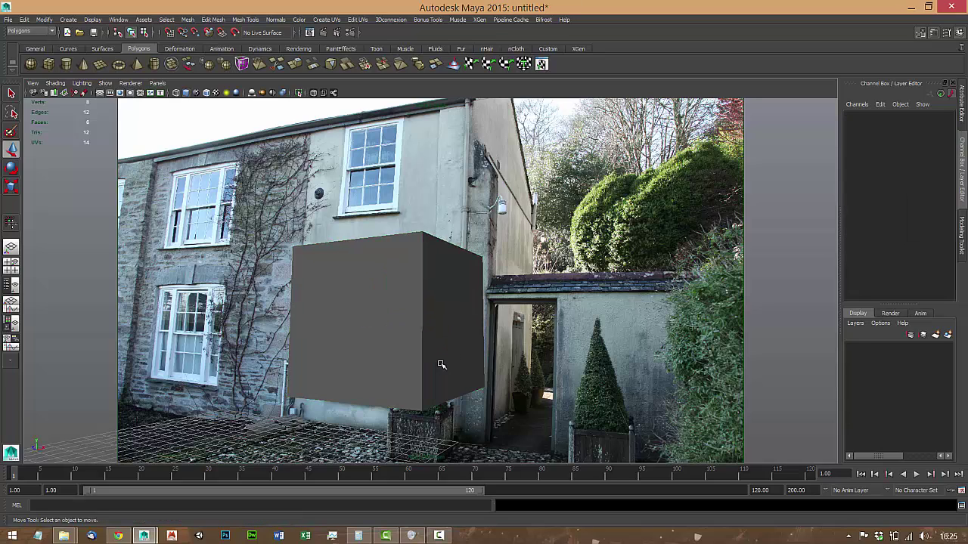
pyautogui.click(443, 340)
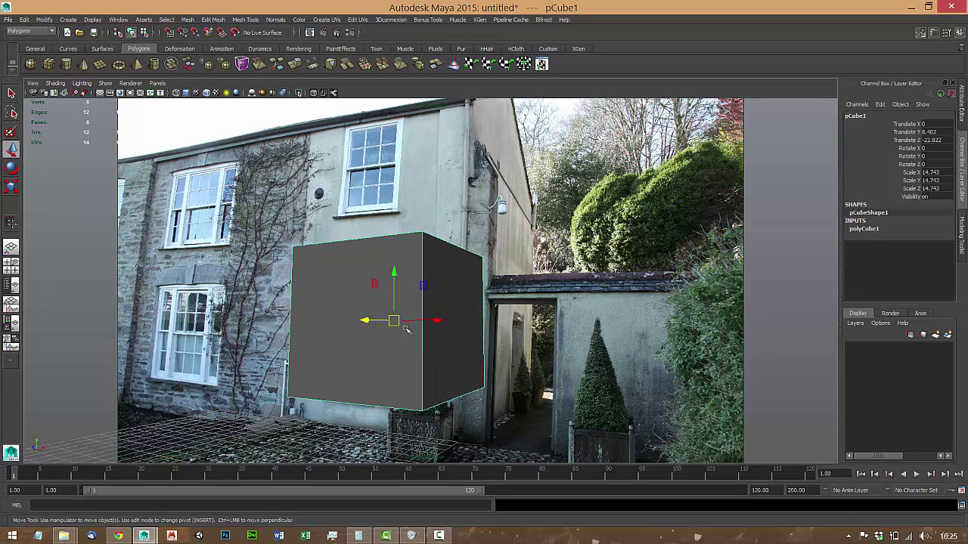
pyautogui.moveTo(432, 321); pyautogui.dragTo(351, 320)
pyautogui.moveTo(317, 288)
pyautogui.mouseDown()
pyautogui.moveTo(318, 344)
pyautogui.moveTo(323, 292)
pyautogui.mouseUp()
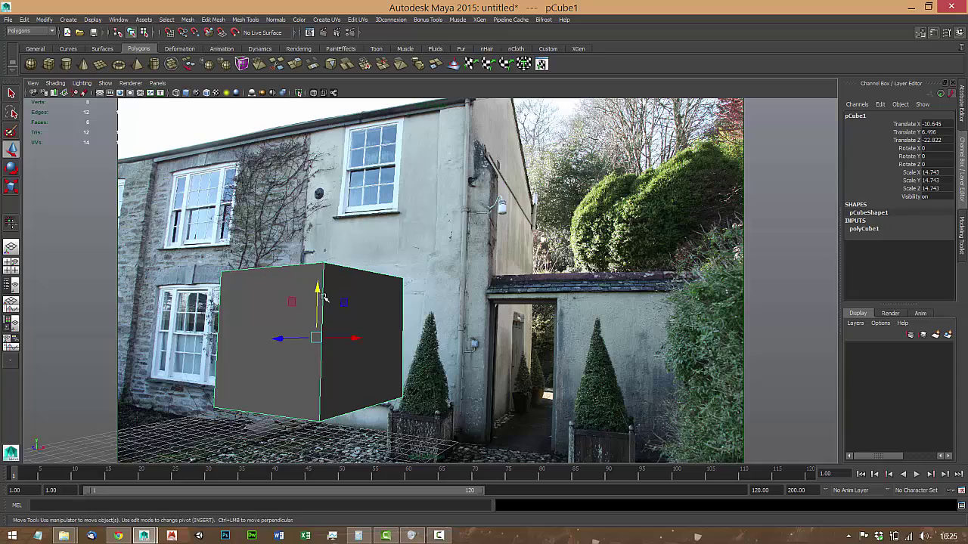
# Frame the cube in the persp view and snap its pivot to the near bottom corner vertex
pyautogui.press('space')
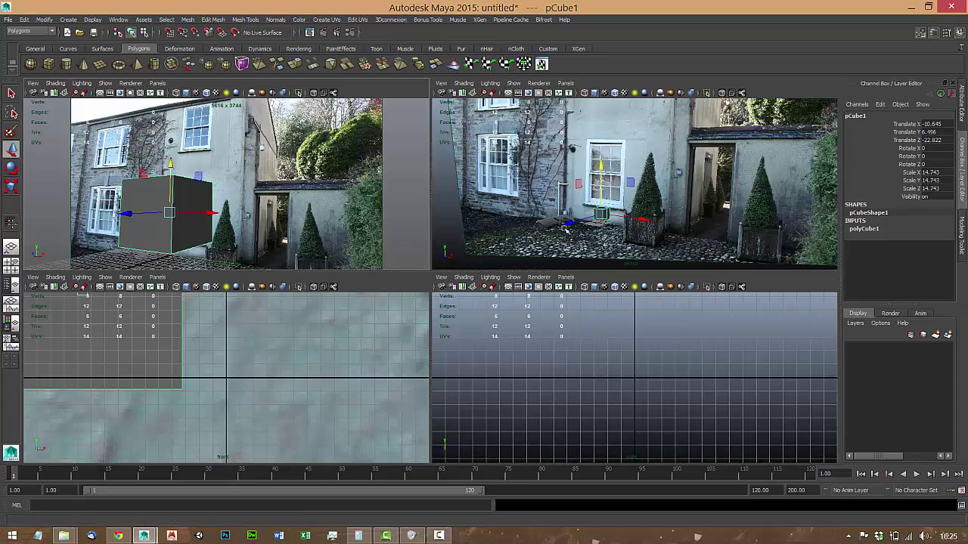
pyautogui.press('space')
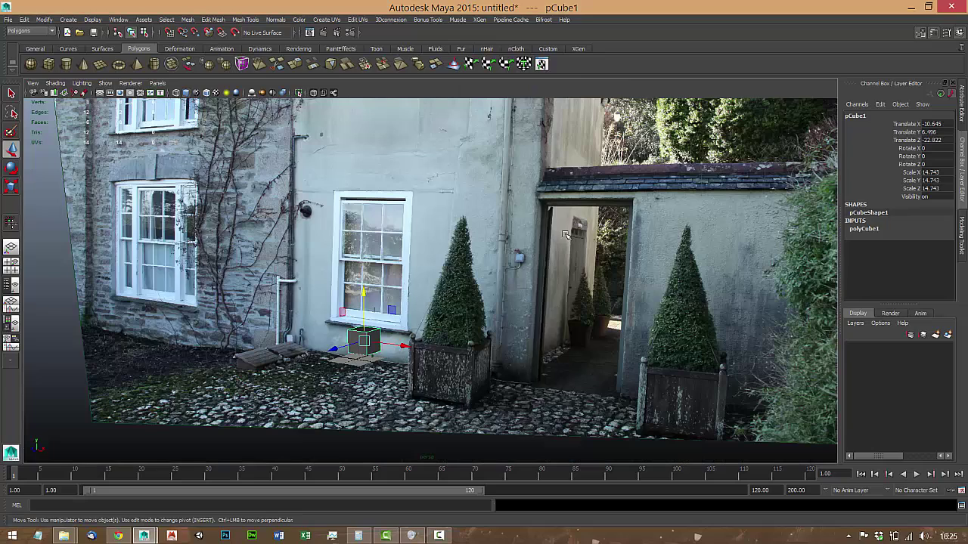
pyautogui.scroll(5, 560, 246)
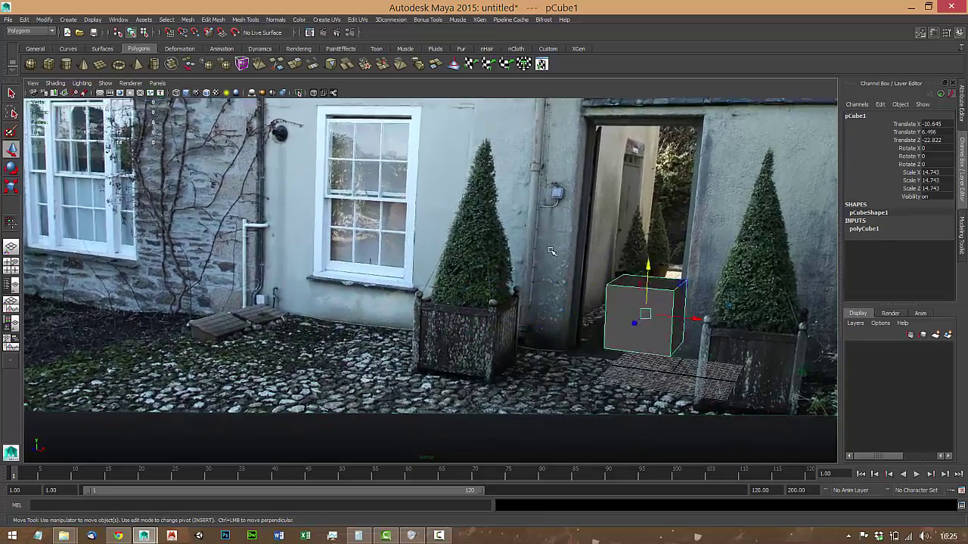
pyautogui.press('f')
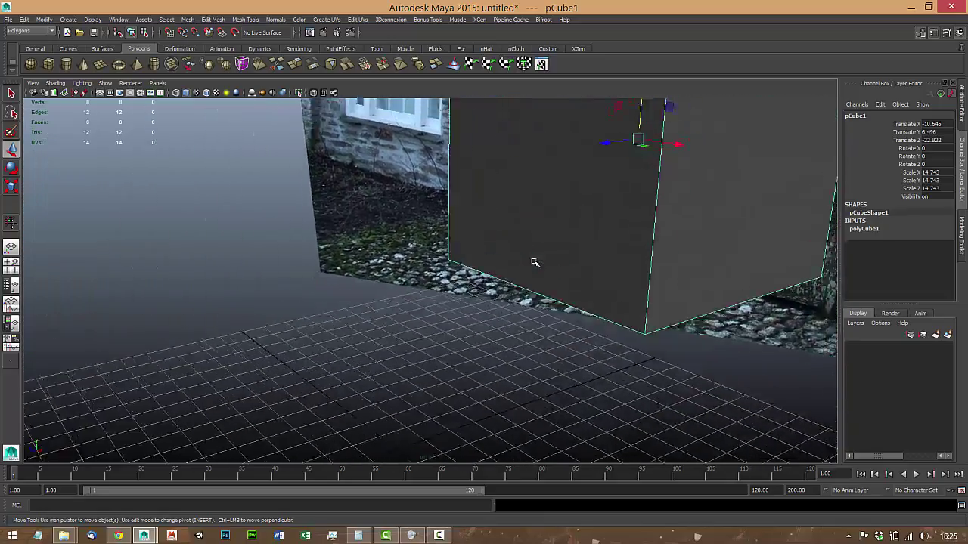
pyautogui.keyDown('alt'); pyautogui.moveTo(534, 262); pyautogui.dragTo(517, 276); pyautogui.keyUp('alt')
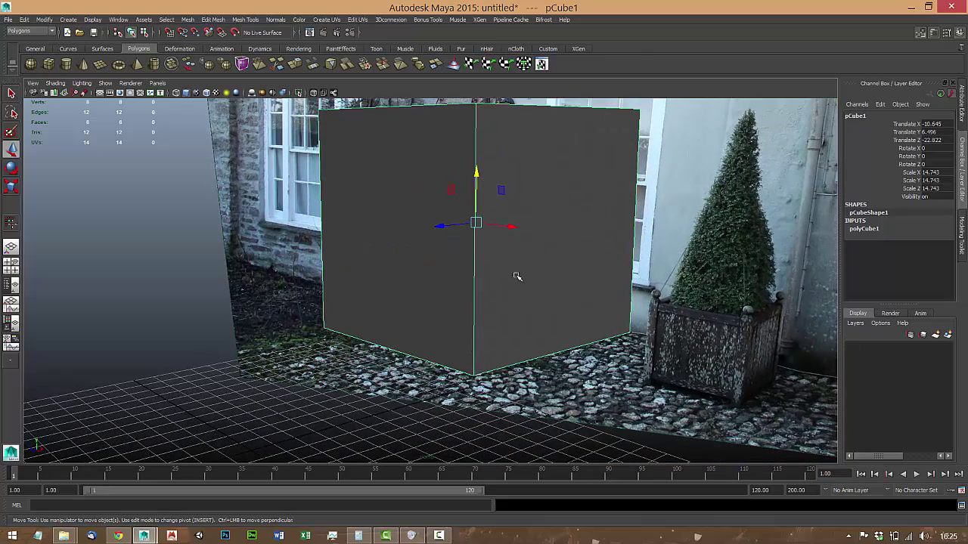
pyautogui.press('Insert')
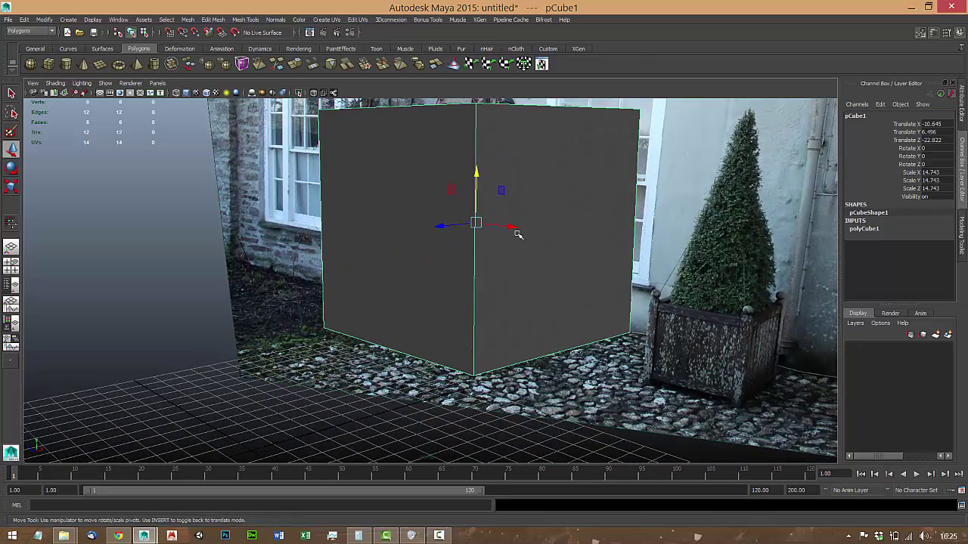
pyautogui.moveTo(492, 222); pyautogui.dragTo(439, 226, button='middle')
pyautogui.press('Insert')
pyautogui.press('Insert')
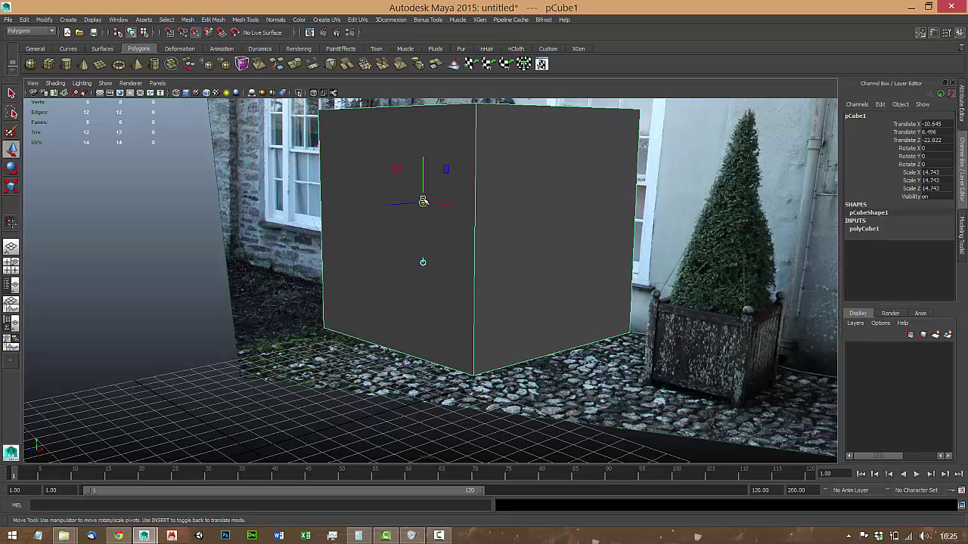
pyautogui.moveTo(423, 199); pyautogui.dragTo(451, 277)
pyautogui.moveTo(451, 277); pyautogui.dragTo(488, 369, button='middle')
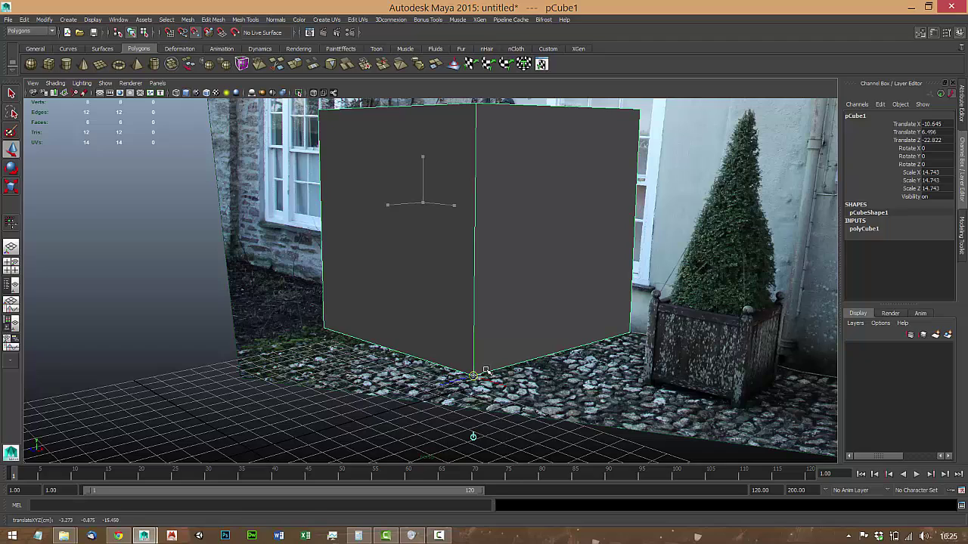
pyautogui.press('Insert')
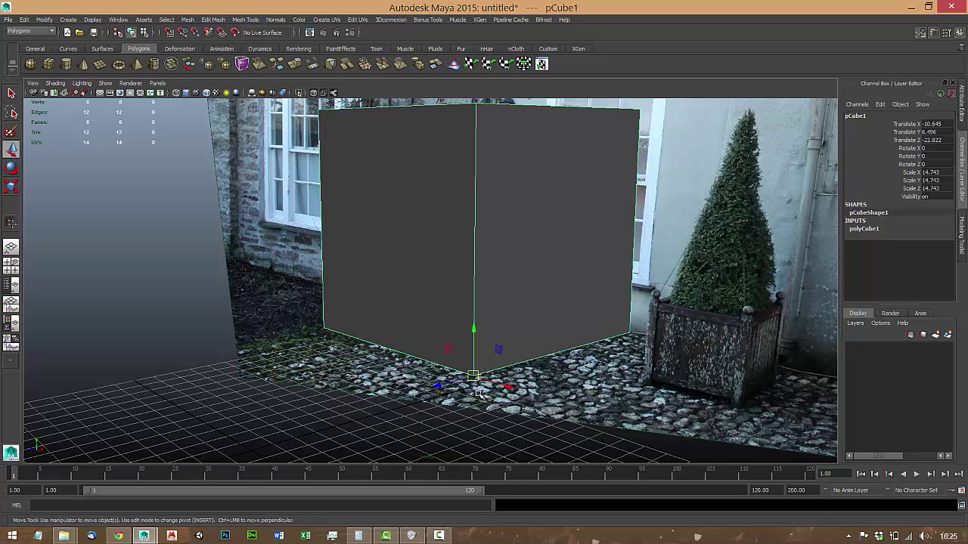
# Snap the cube's bottom corner onto the ground grid at X -7.372, Y 7.372, Z -17.372, and return to the ProjectionCam view
pyautogui.moveTo(472, 376); pyautogui.dragTo(444, 397)
pyautogui.press('space')
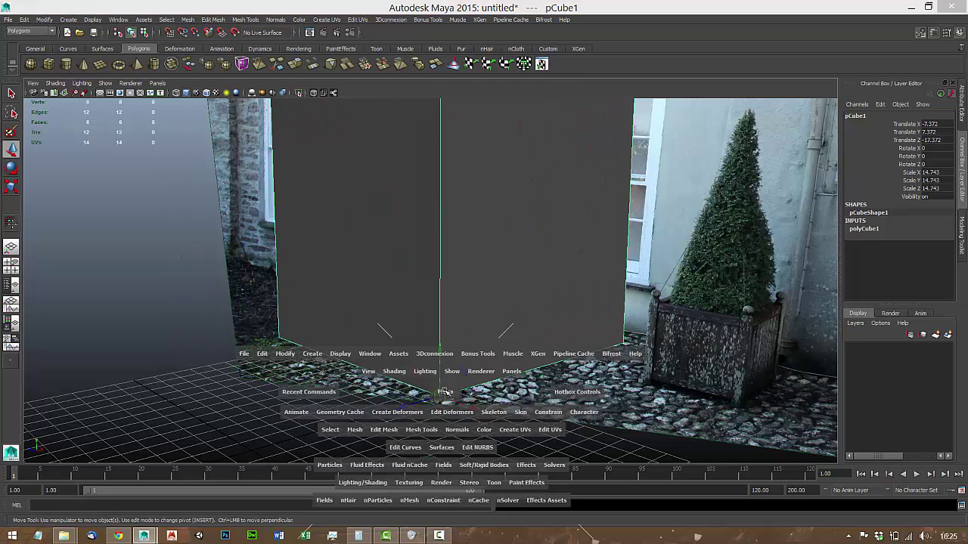
pyautogui.press('space')
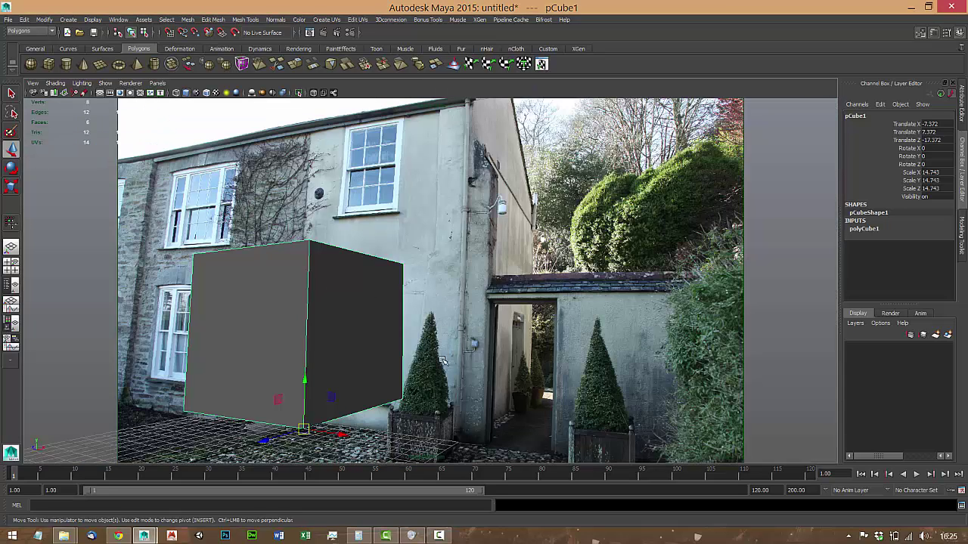
# Slide the cube along the ground to about X 3.9 and Z -20.09 near the house corner, and turn on X-Ray shading
pyautogui.moveTo(337, 430); pyautogui.dragTo(468, 439)
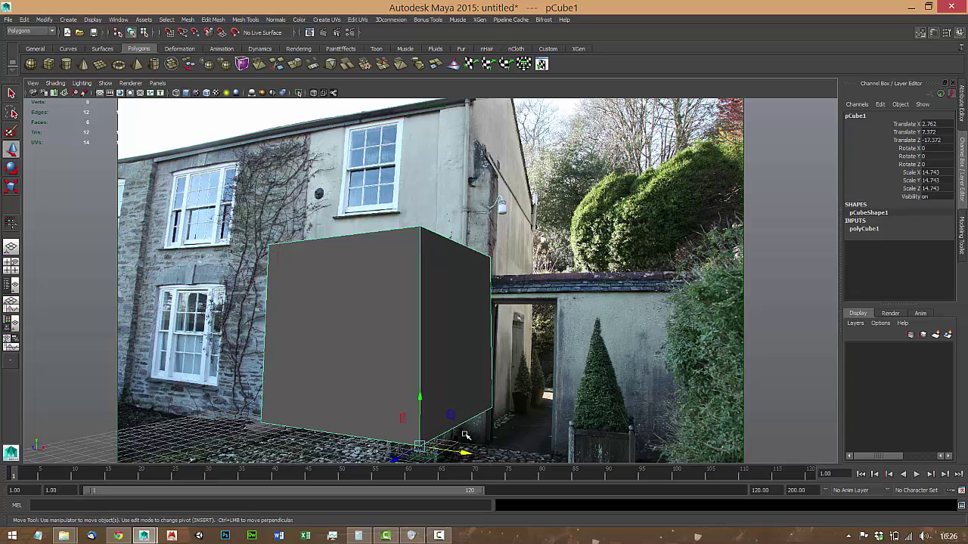
pyautogui.moveTo(397, 456); pyautogui.dragTo(413, 442)
pyautogui.moveTo(470, 440); pyautogui.dragTo(485, 405)
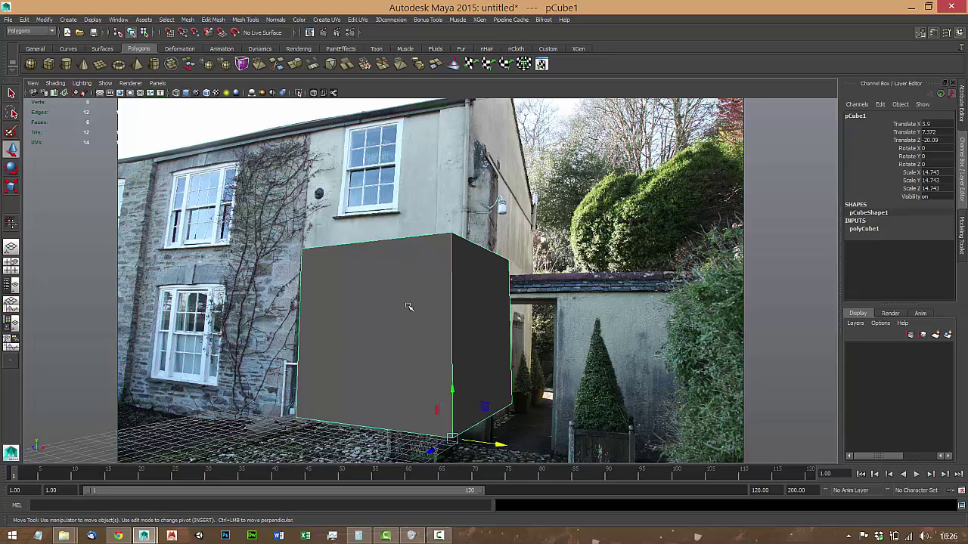
pyautogui.click(55, 83)
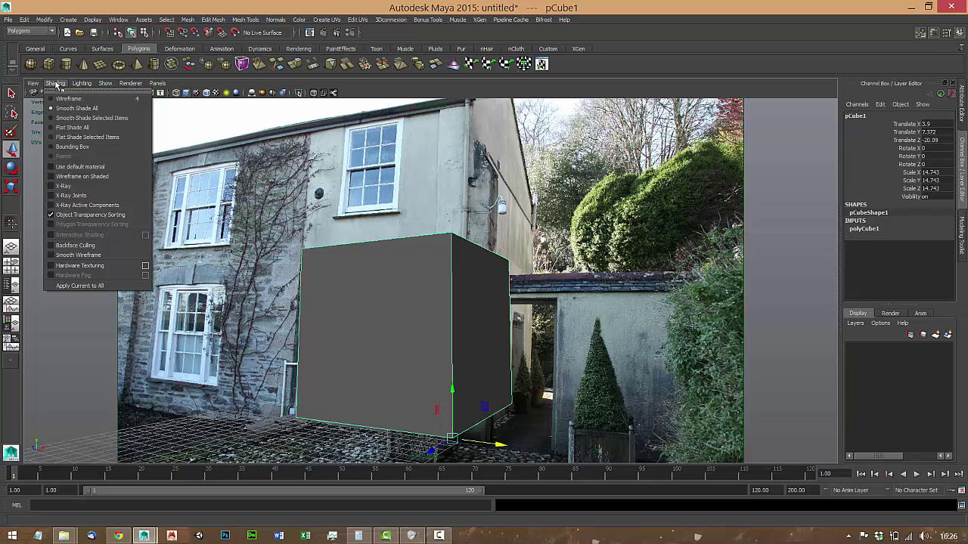
pyautogui.click(65, 186)
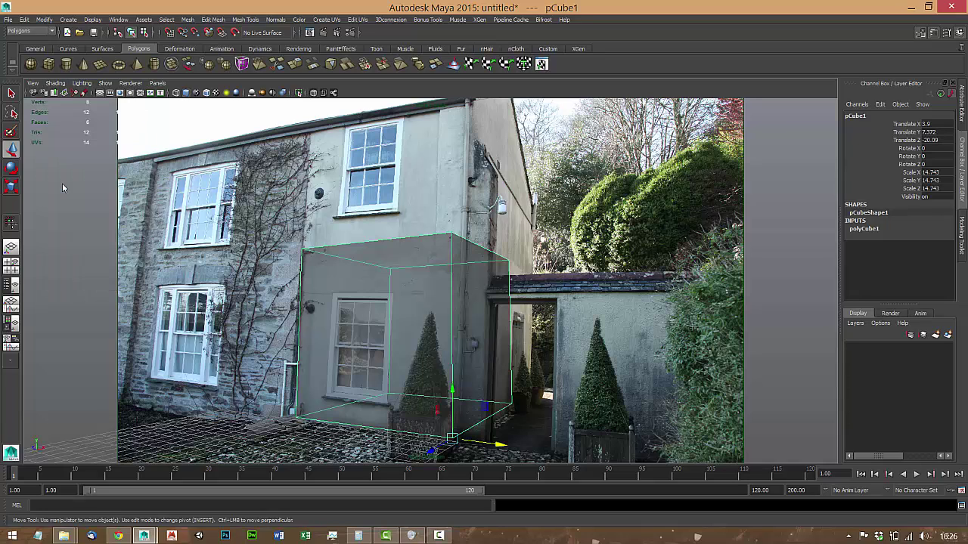
# Turn on Wireframe on Shaded in the ProjectionCam view and deselect the cube
pyautogui.click(53, 83)
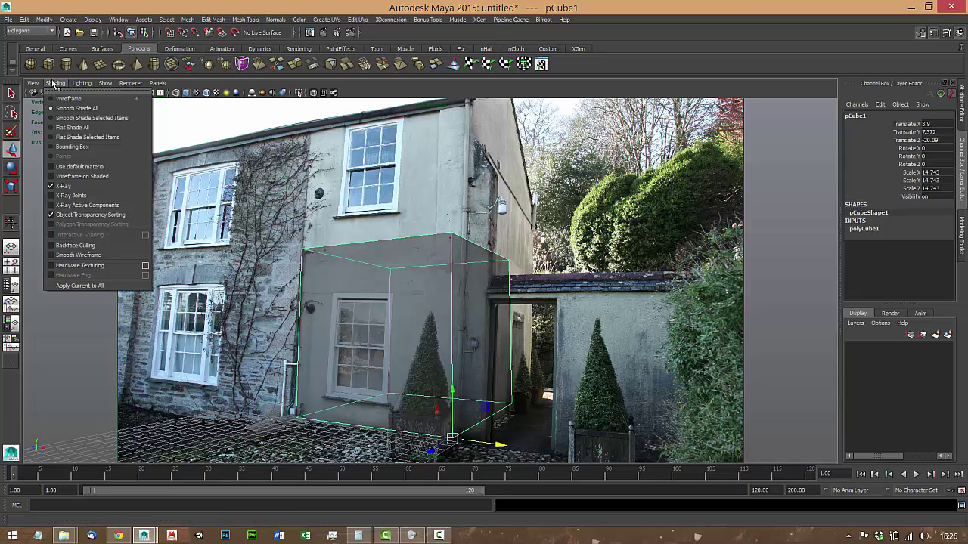
pyautogui.click(81, 177)
pyautogui.click(505, 229)
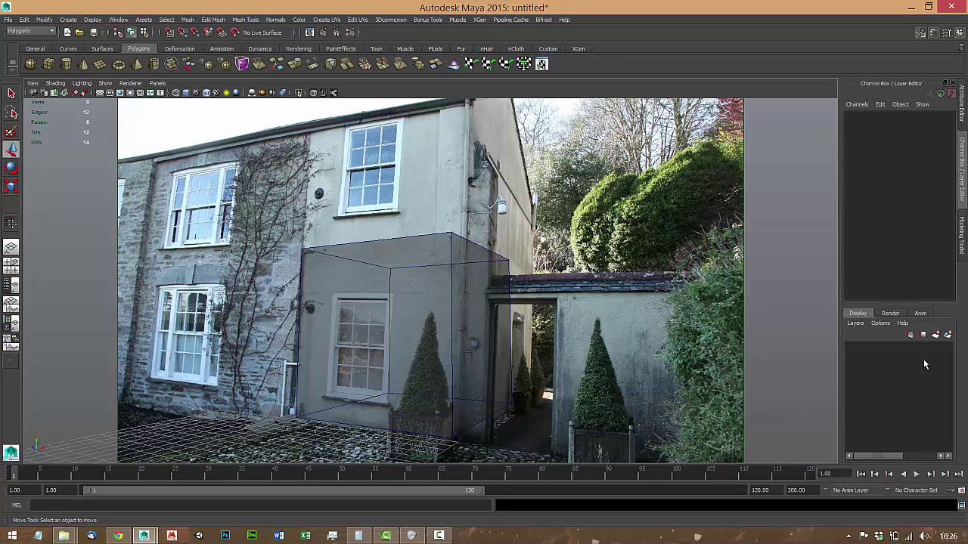
# Create a display layer, give it a yellow wireframe color, and add the cube to it
pyautogui.click(949, 335)
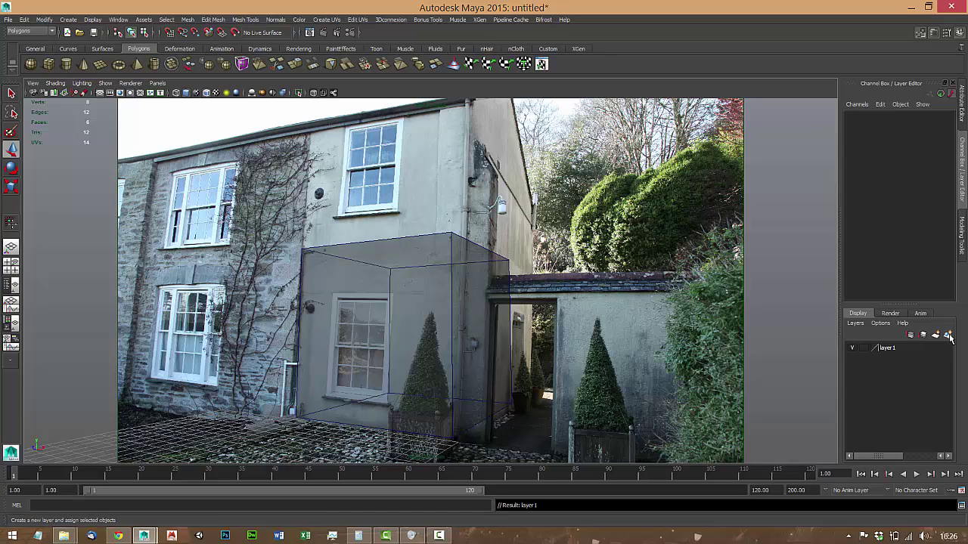
pyautogui.doubleClick(888, 348)
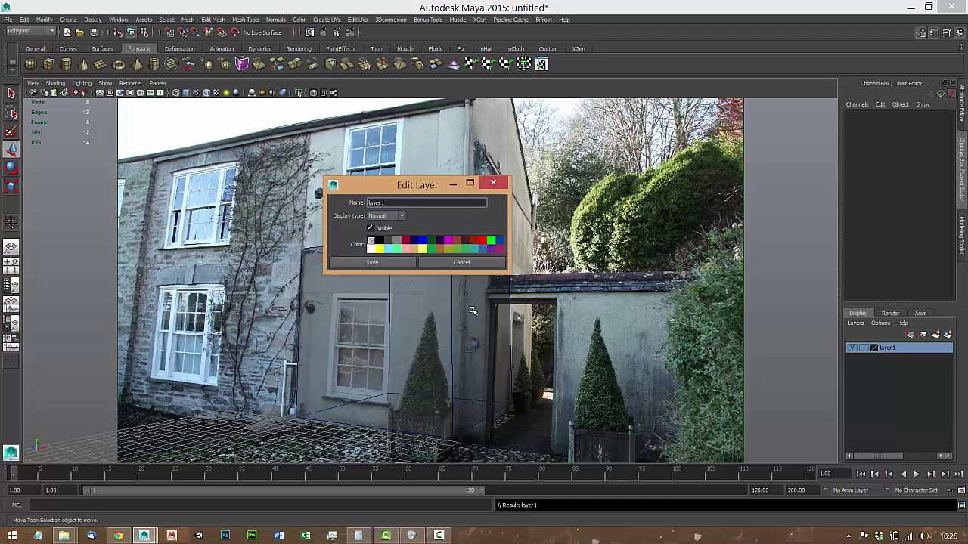
pyautogui.click(380, 249)
pyautogui.click(394, 262)
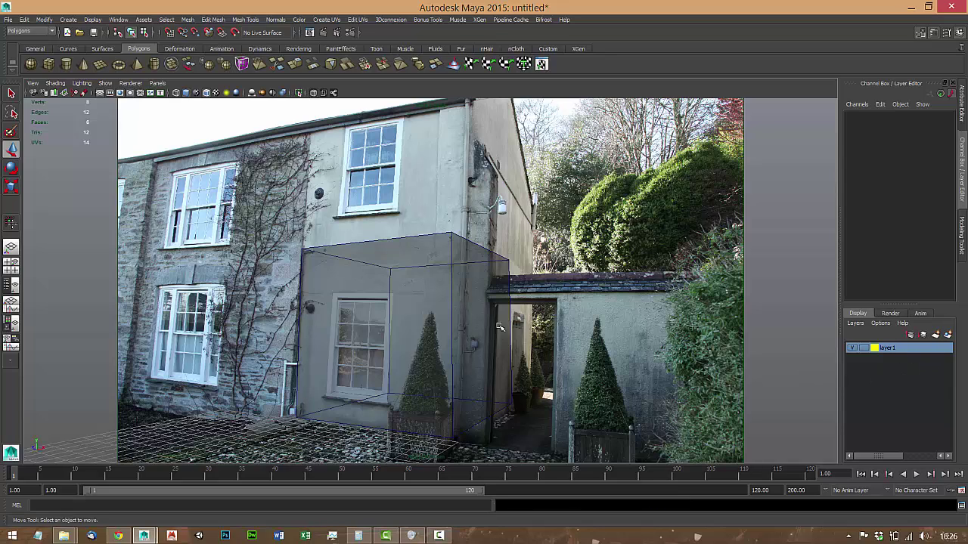
pyautogui.click(458, 307)
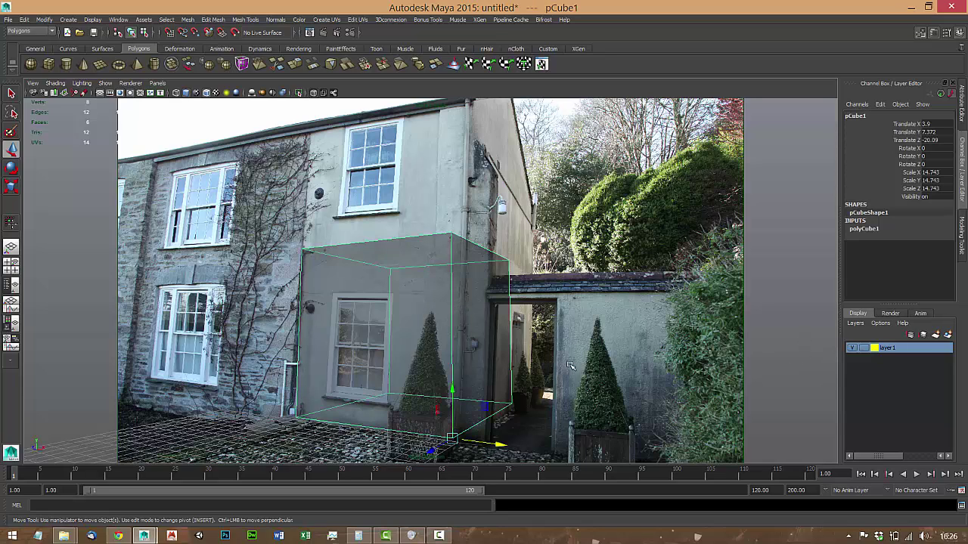
pyautogui.rightClick(921, 353)
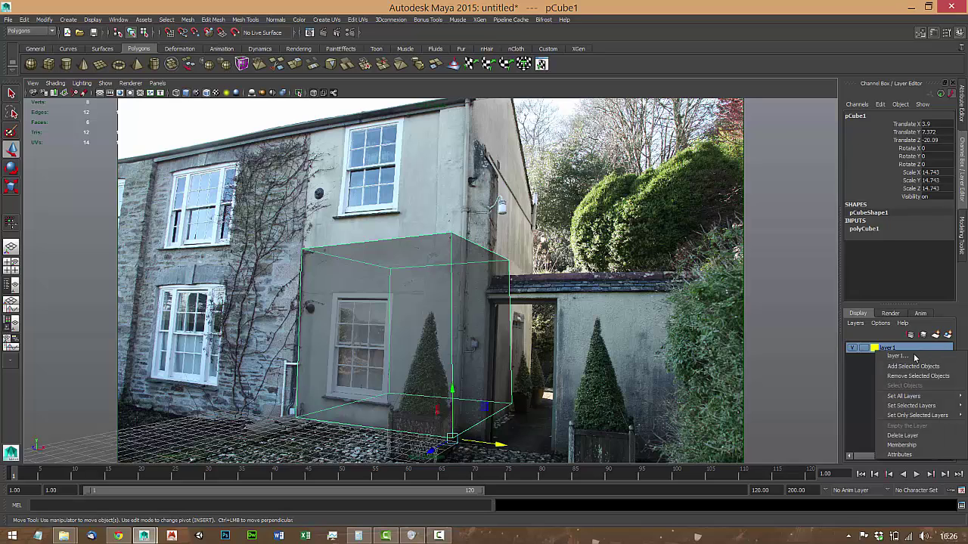
pyautogui.click(912, 366)
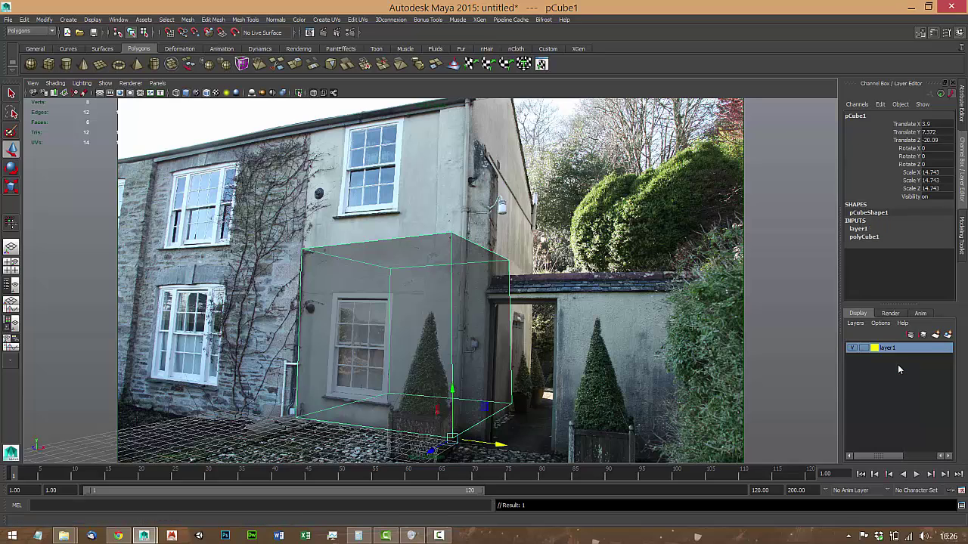
pyautogui.click(284, 398)
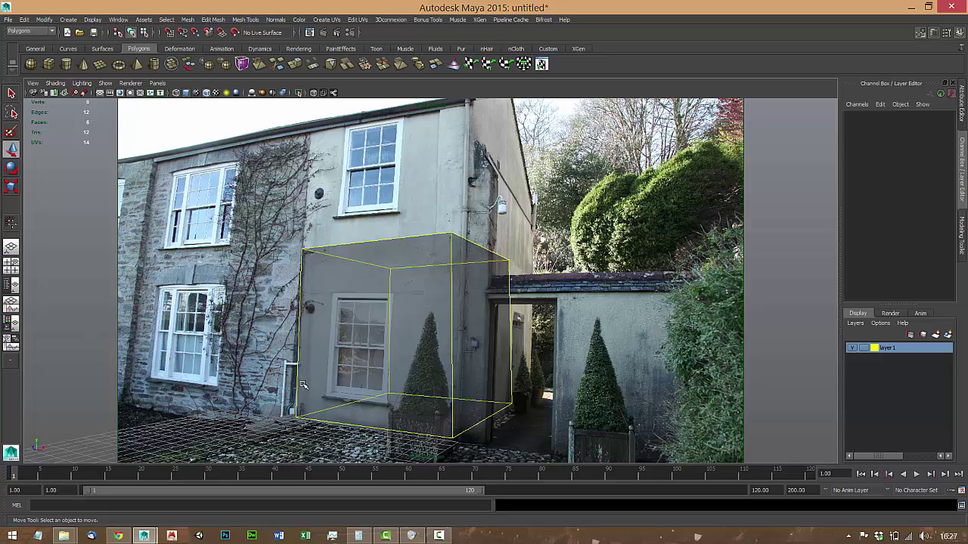
# Scale the cube uniformly to about 24.872 so its height reaches the house's roofline
pyautogui.click(380, 343)
pyautogui.press('e')
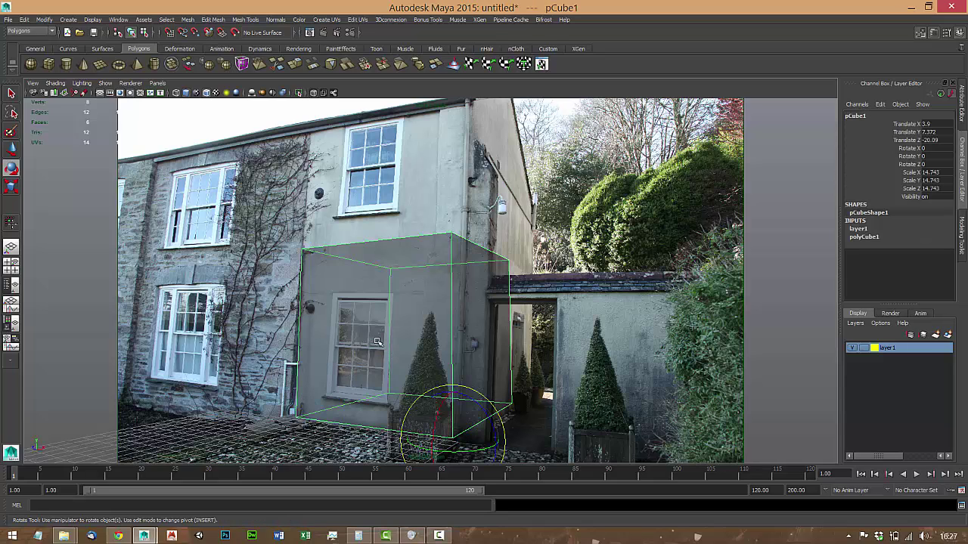
pyautogui.press('r')
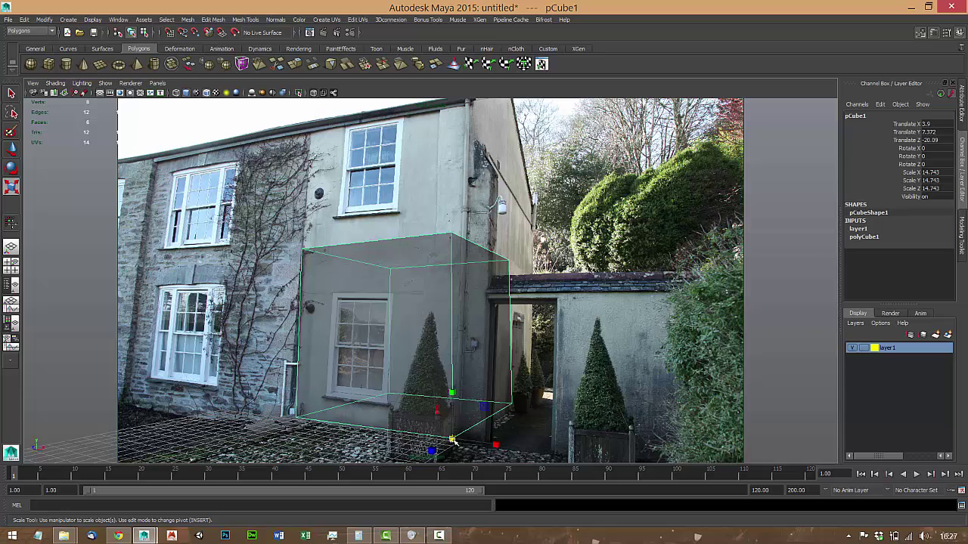
pyautogui.moveTo(451, 440); pyautogui.dragTo(657, 449)
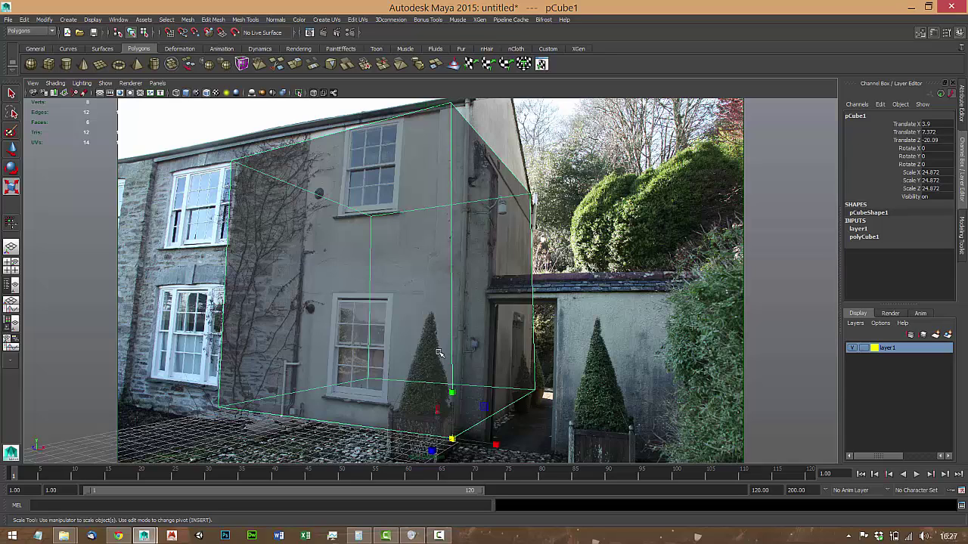
# Rotate the cube to about 1.315 in Y and -1.791 in Z to follow the house walls
pyautogui.press('e')
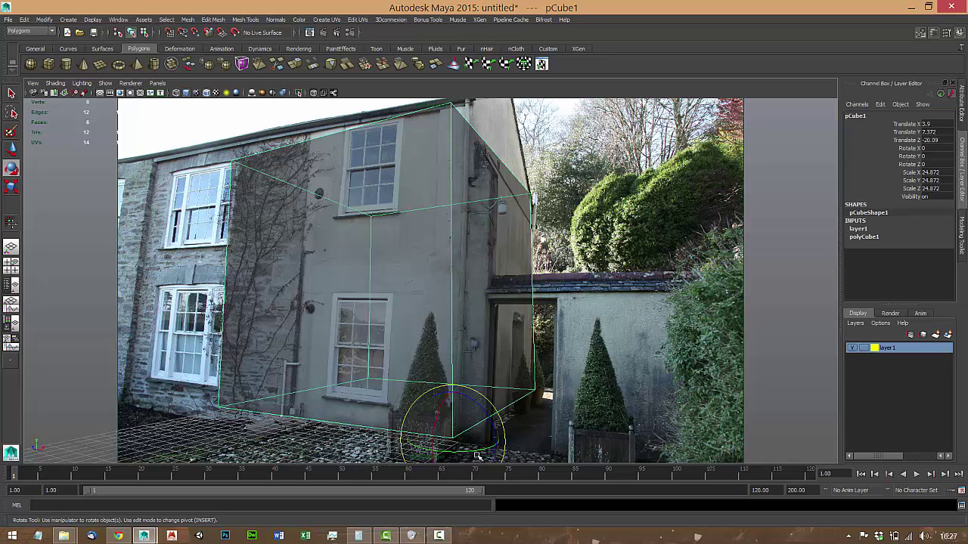
pyautogui.moveTo(476, 452); pyautogui.dragTo(475, 451)
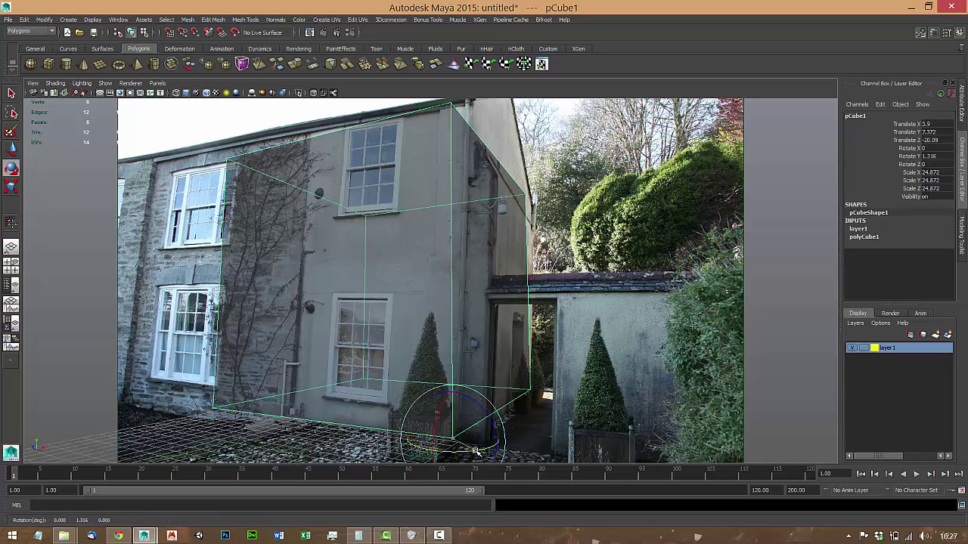
pyautogui.moveTo(481, 414); pyautogui.dragTo(494, 402)
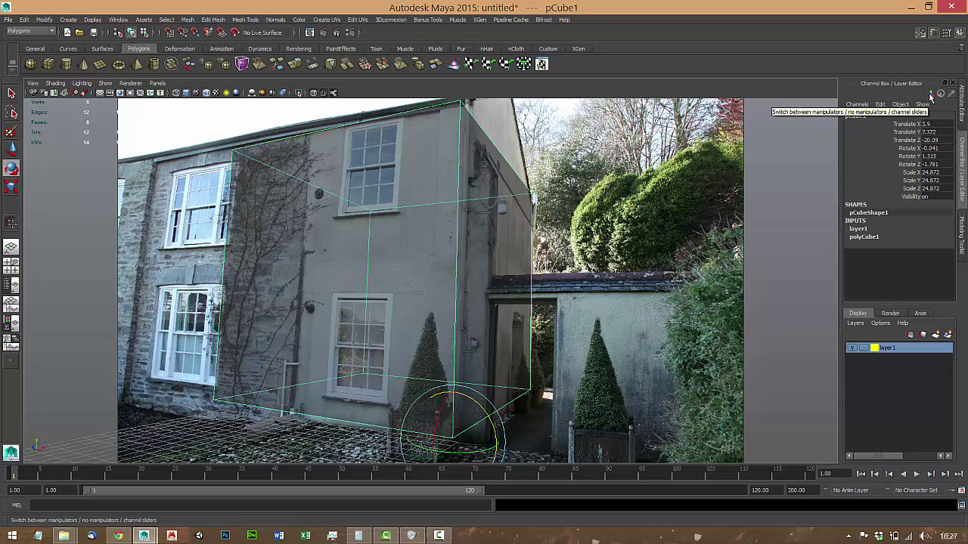
# Adjust the cube's rotation to about -3.135 in X and 3.492 in Y, and scale it uniformly to about 26.009
pyautogui.click(930, 95)
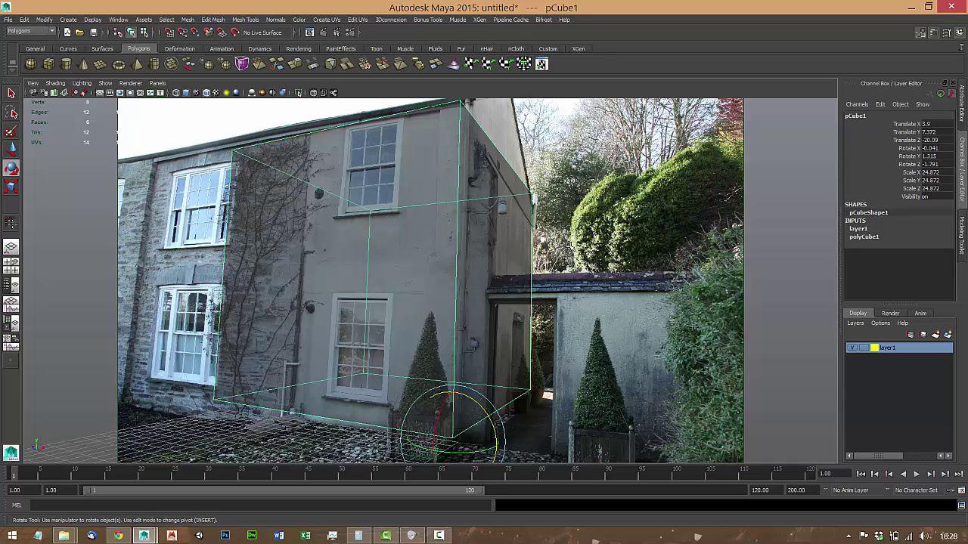
pyautogui.click(913, 149)
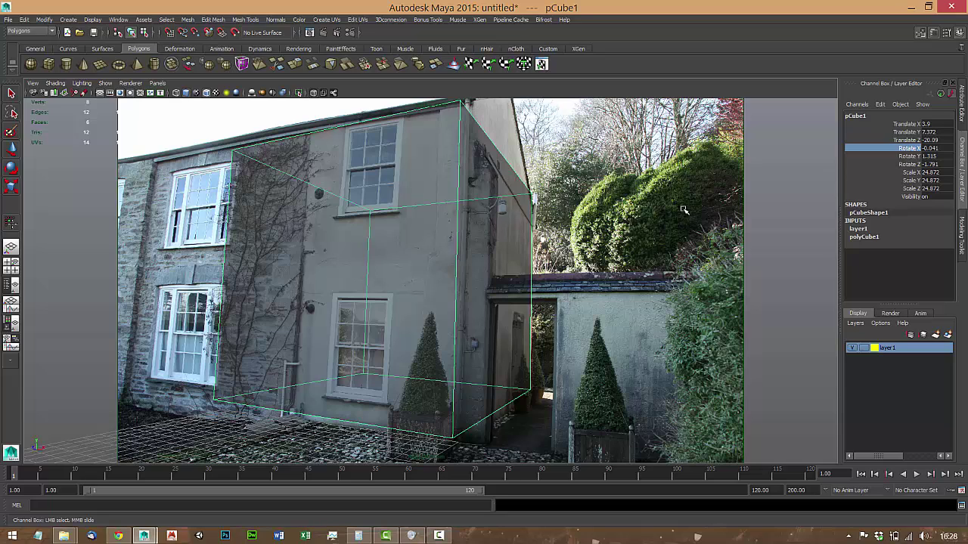
pyautogui.moveTo(665, 220); pyautogui.dragTo(652, 224, button='middle')
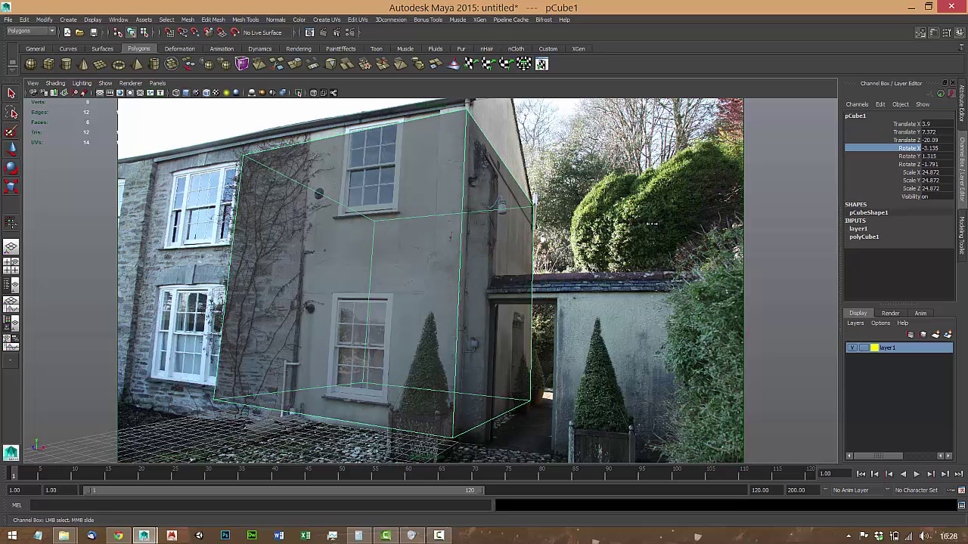
pyautogui.click(907, 155)
pyautogui.moveTo(659, 236); pyautogui.dragTo(667, 239, button='middle')
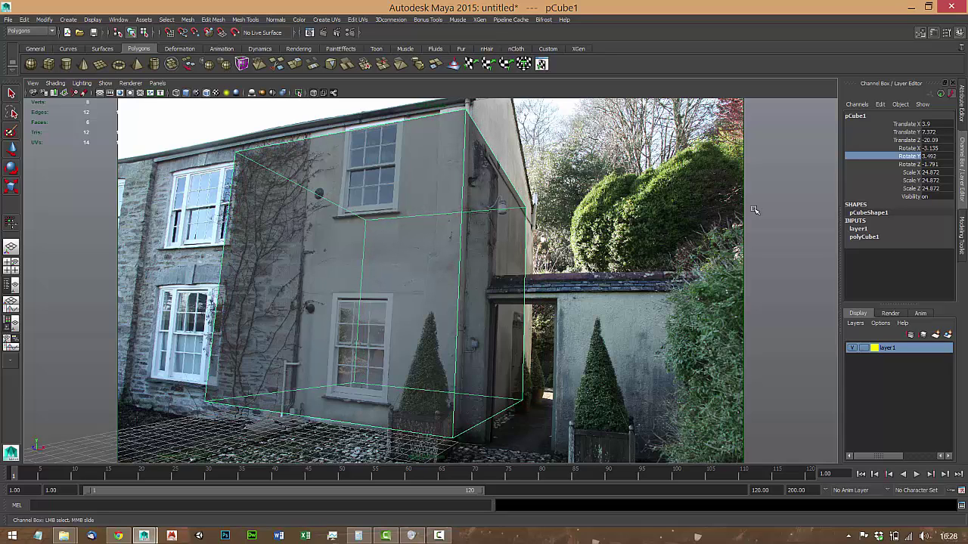
pyautogui.click(908, 165)
pyautogui.moveTo(766, 230); pyautogui.dragTo(769, 236, button='middle')
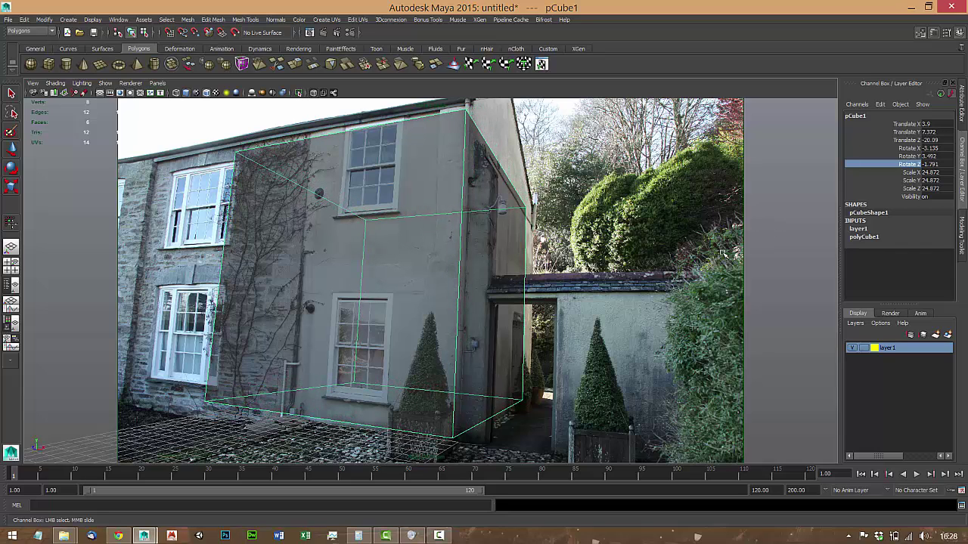
pyautogui.press('r')
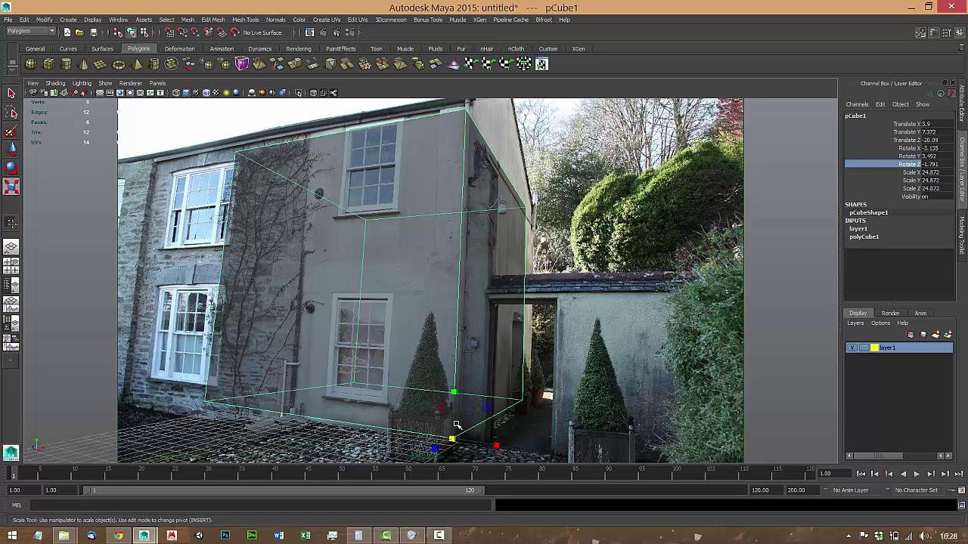
pyautogui.moveTo(452, 439); pyautogui.dragTo(476, 455)
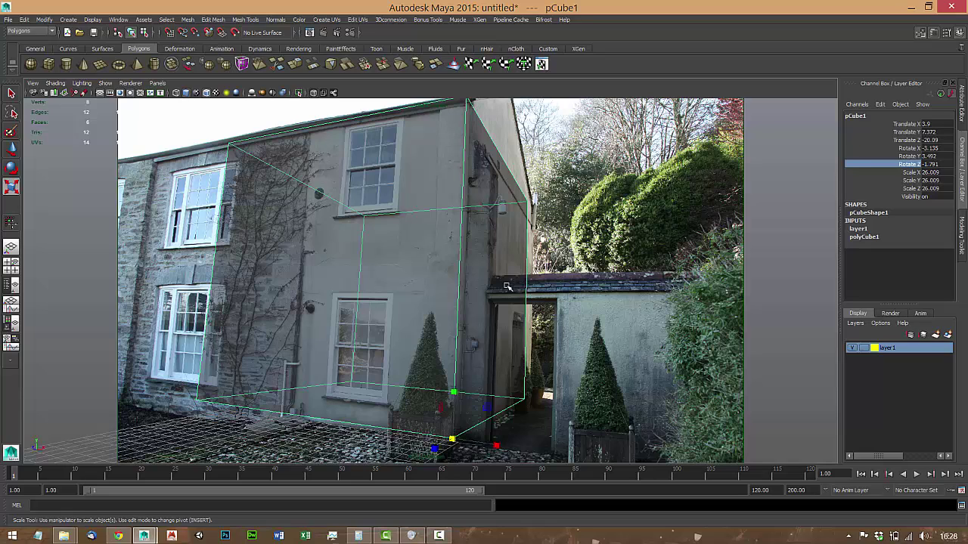
# Move the cube's four rear vertices back in depth to the far end of the house's side wall
pyautogui.moveTo(489, 283); pyautogui.dragTo(431, 276, button='right')
pyautogui.moveTo(310, 175); pyautogui.dragTo(582, 417)
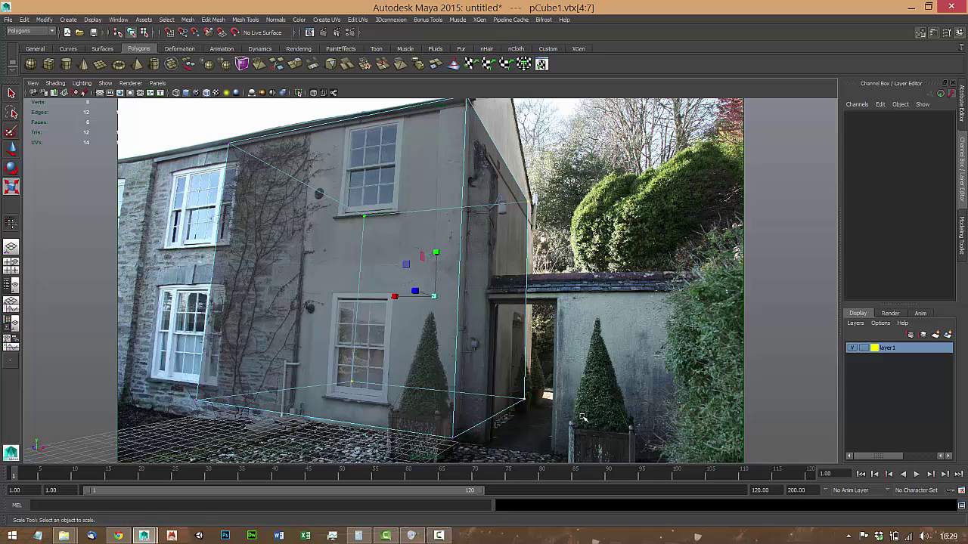
pyautogui.press('w')
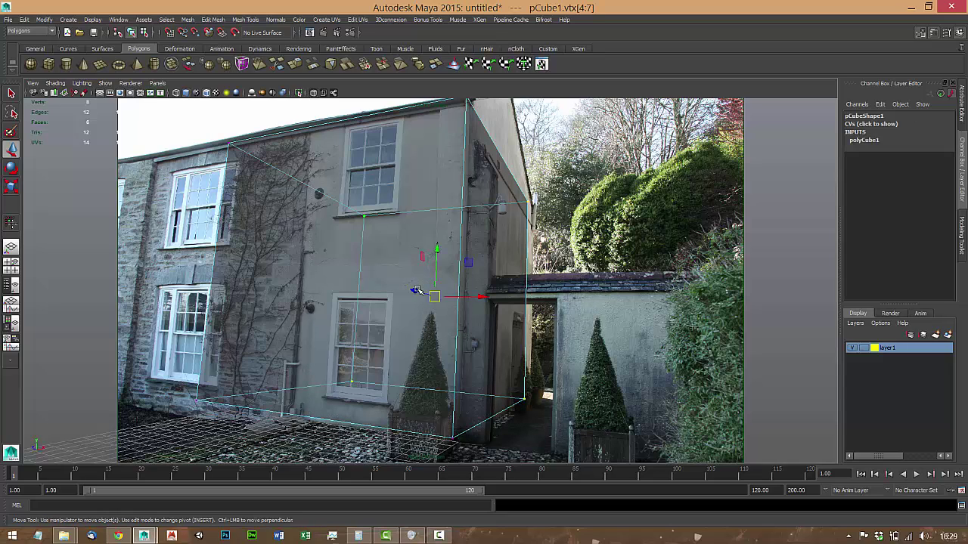
pyautogui.moveTo(416, 291); pyautogui.dragTo(427, 344)
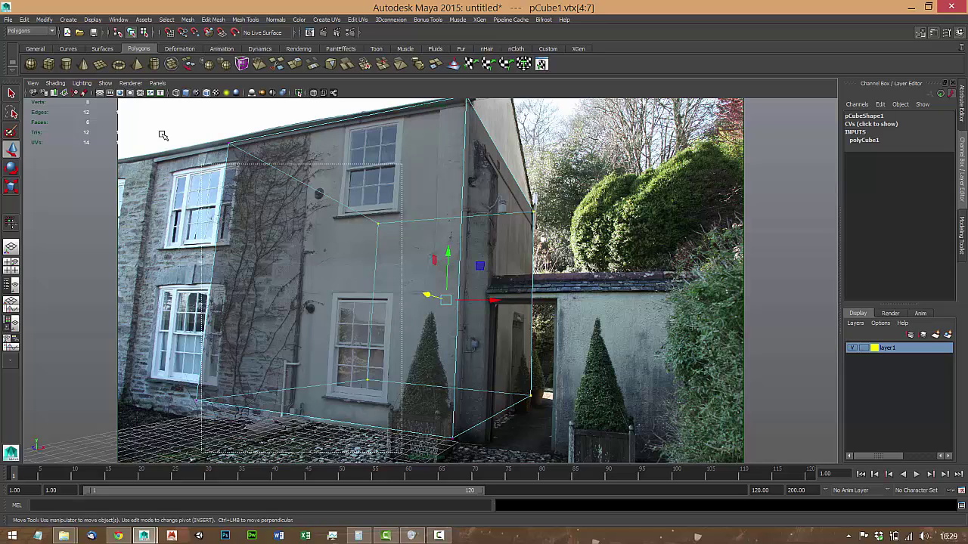
# Move the four vertices at the cube's stone-wall end outward in X, extending the front face past the windows
pyautogui.click(129, 142)
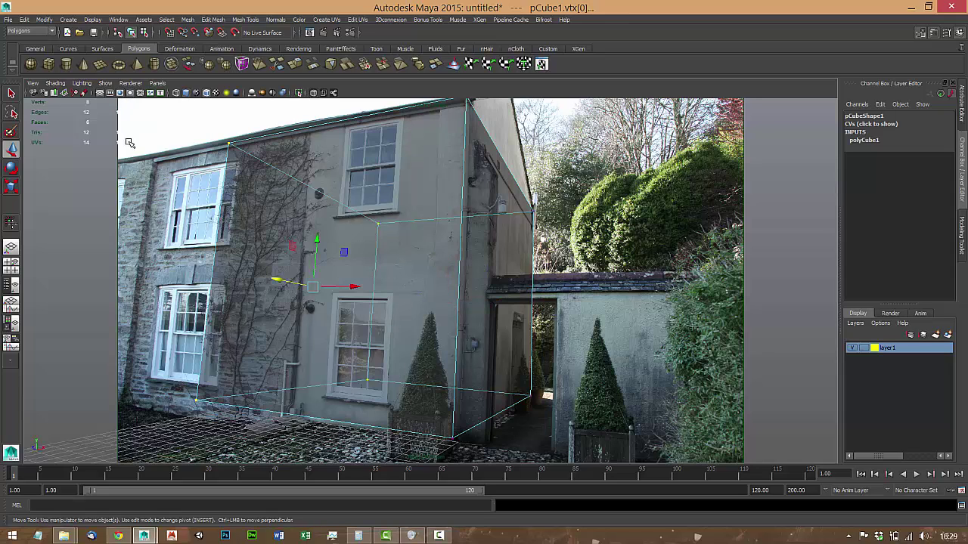
pyautogui.click(334, 287)
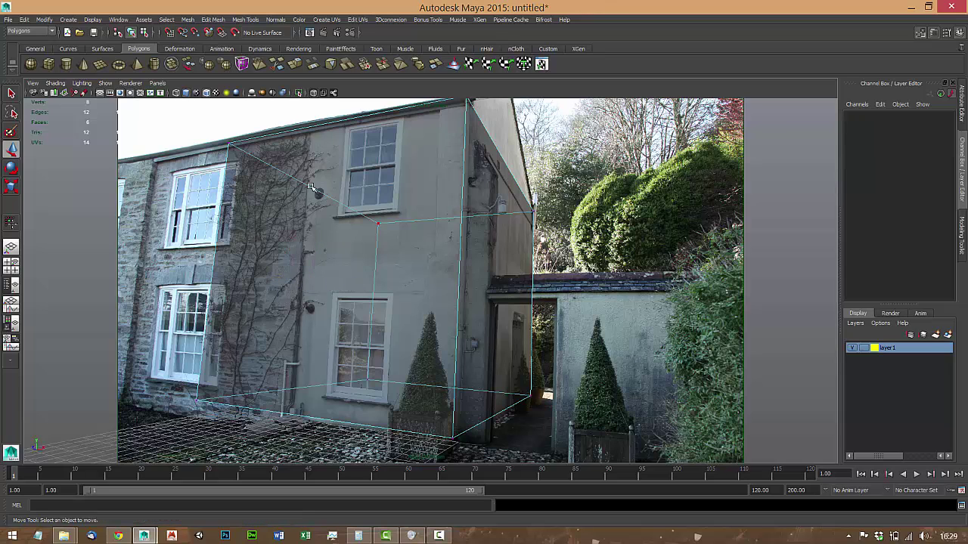
pyautogui.moveTo(171, 123); pyautogui.dragTo(401, 443)
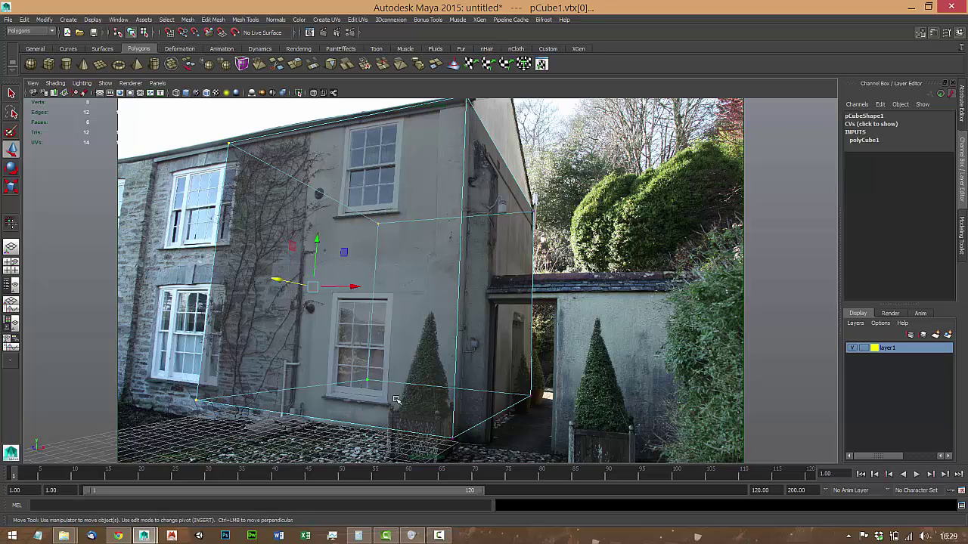
pyautogui.moveTo(352, 280); pyautogui.dragTo(285, 286)
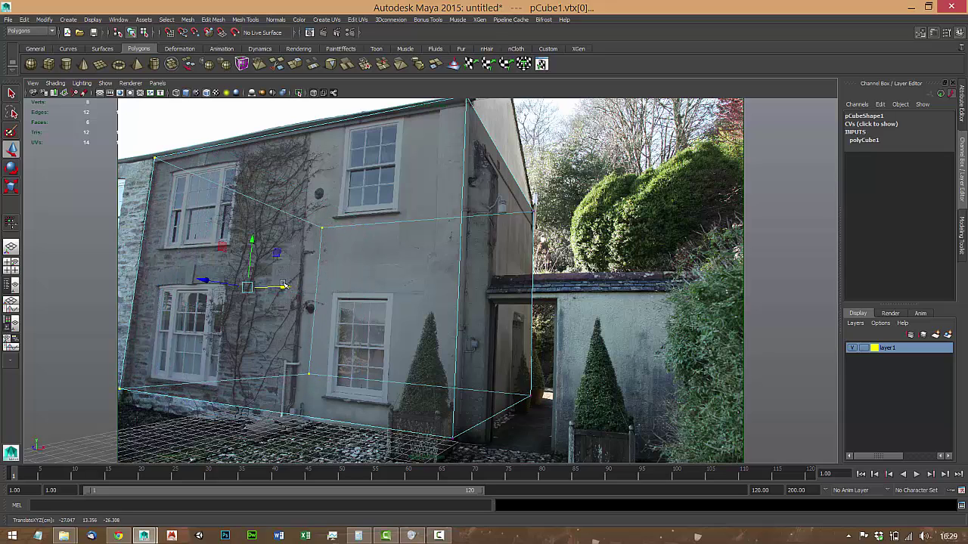
# Lower the cube's four bottom vertices to about Y -1.926 and return to object selection
pyautogui.moveTo(557, 340); pyautogui.dragTo(96, 456)
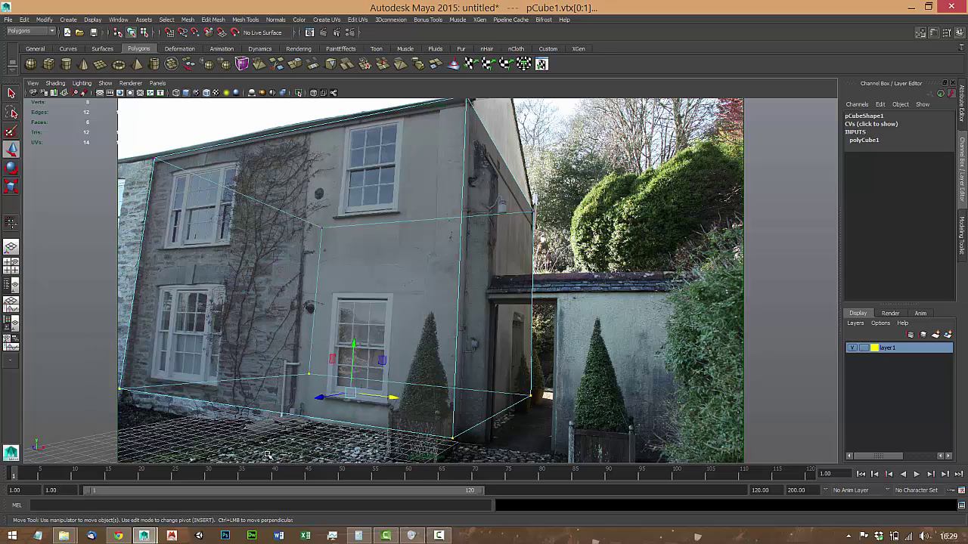
pyautogui.moveTo(352, 352); pyautogui.dragTo(350, 365)
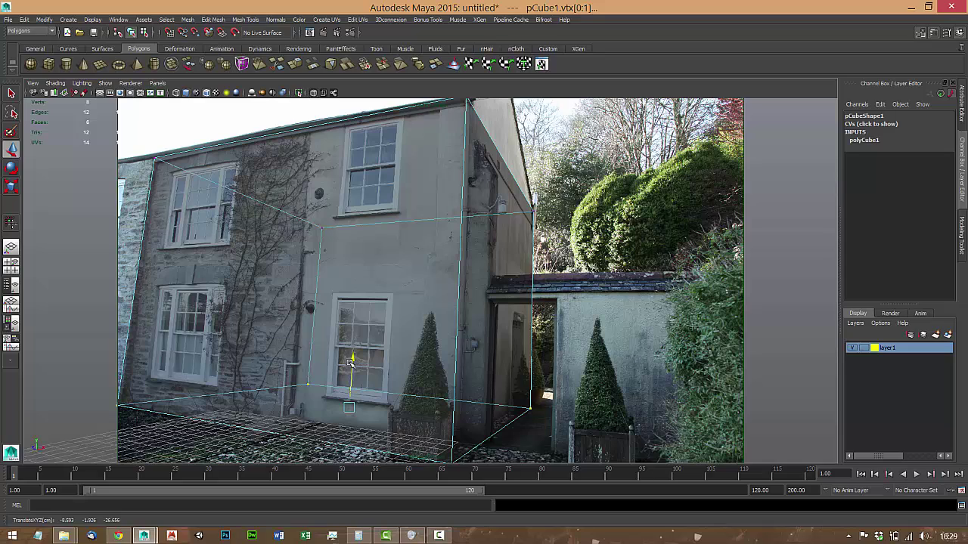
pyautogui.moveTo(350, 362); pyautogui.dragTo(350, 362)
pyautogui.moveTo(498, 281); pyautogui.dragTo(514, 276, button='right')
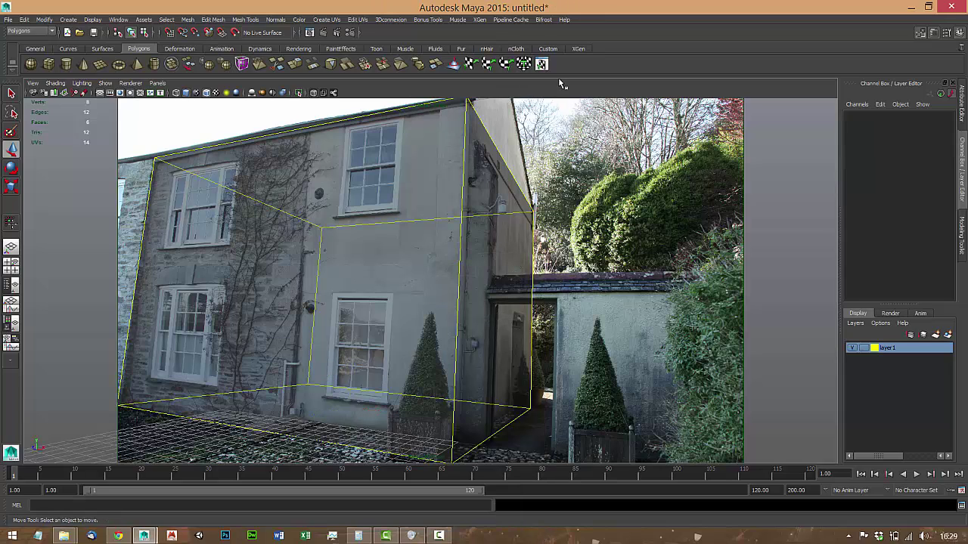
# Insert an edge loop around the cube partway along its depth, crossing the side wall beside the gateway
pyautogui.click(548, 53)
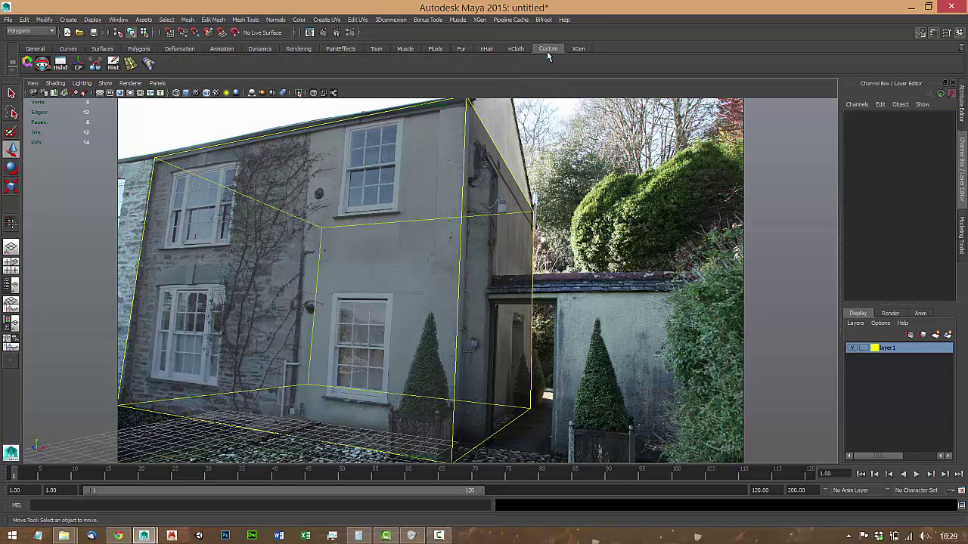
pyautogui.click(130, 63)
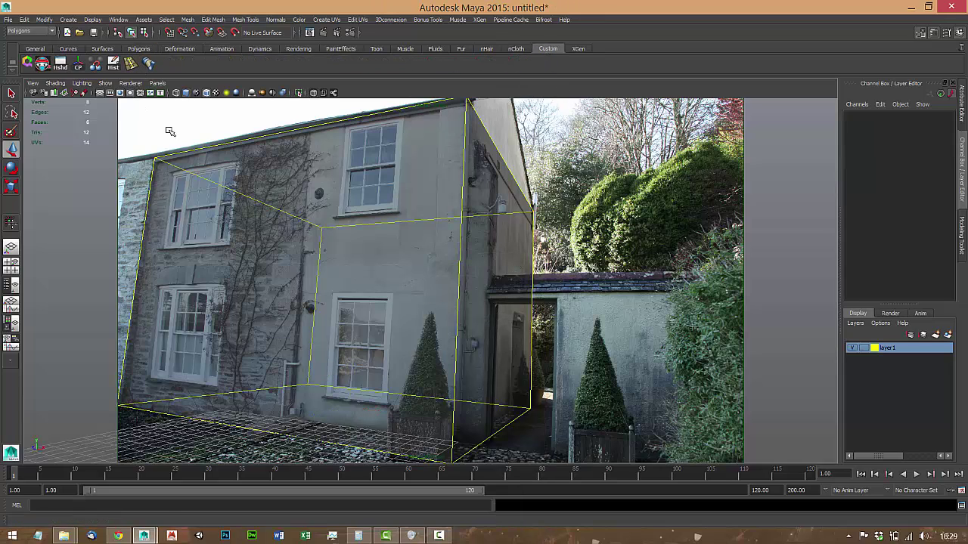
pyautogui.click(504, 431)
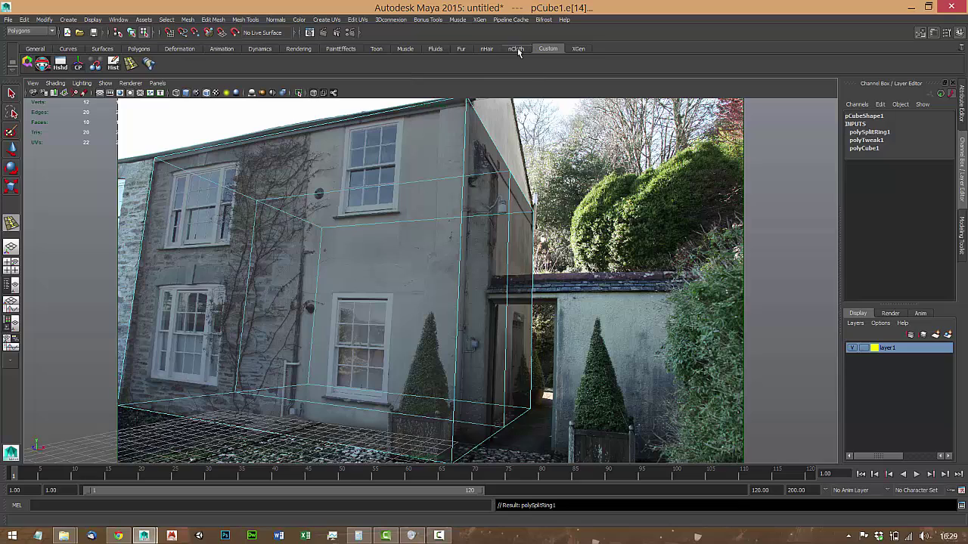
# Add the Bridge command to the Custom shelf as a shortcut, and delete that shortcut from the shelf
pyautogui.click(220, 19)
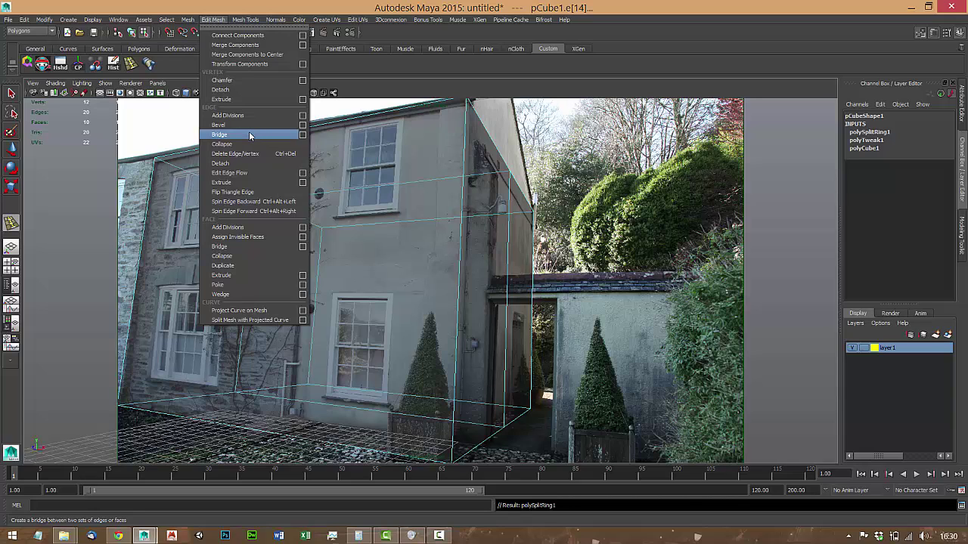
pyautogui.click(189, 65)
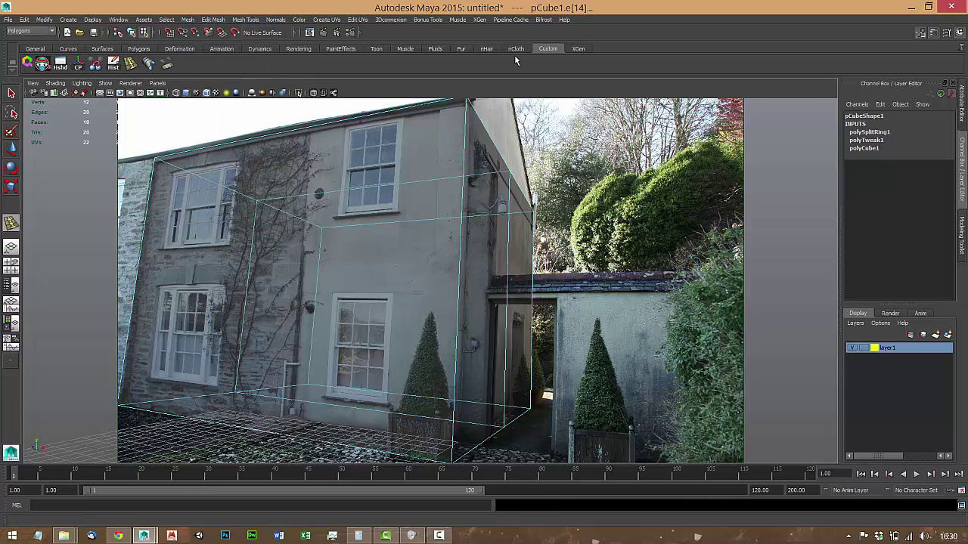
pyautogui.rightClick(171, 68)
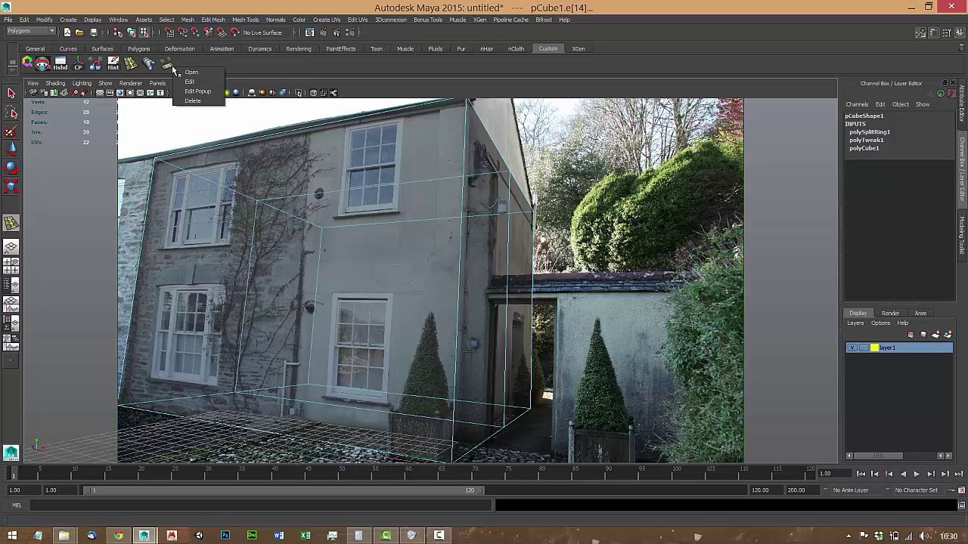
pyautogui.click(193, 101)
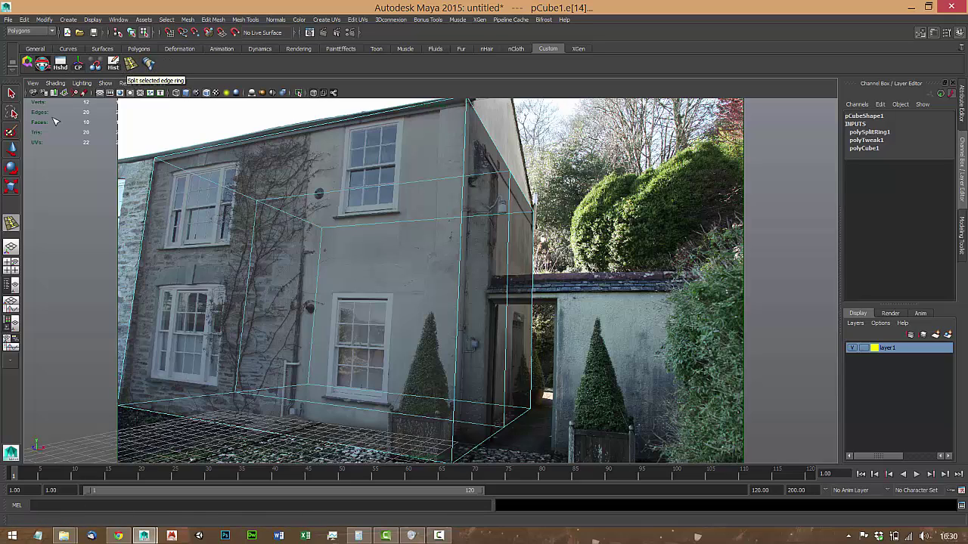
# Try inserting five equally spaced edge loops across the cube's long front wall with the Insert Edge Loop tool
pyautogui.doubleClick(13, 150)
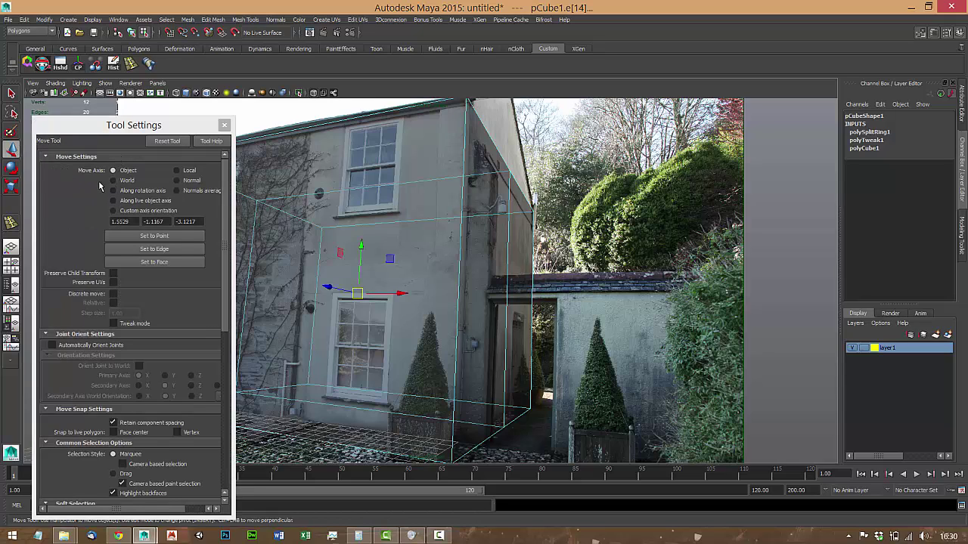
pyautogui.scroll(-5, 89, 193)
pyautogui.scroll(5, 105, 226)
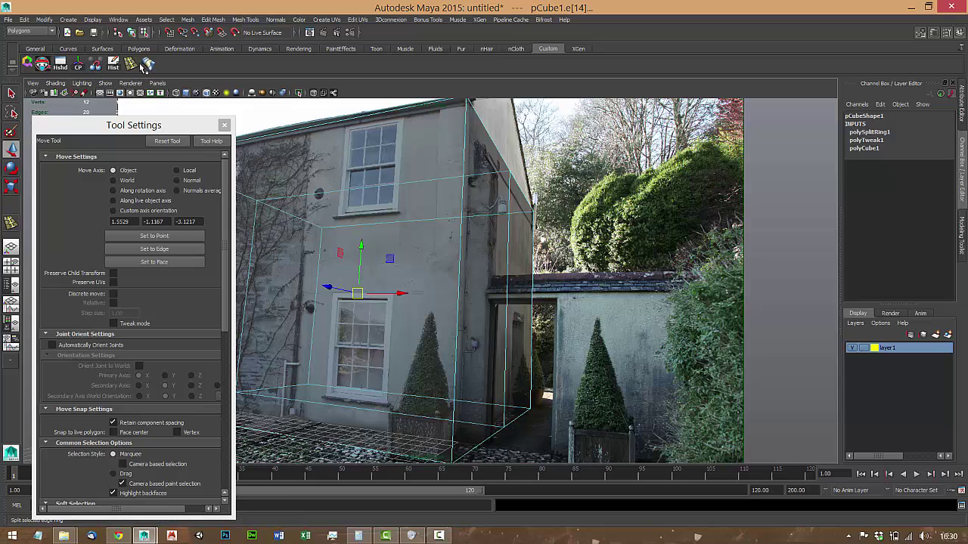
pyautogui.click(131, 64)
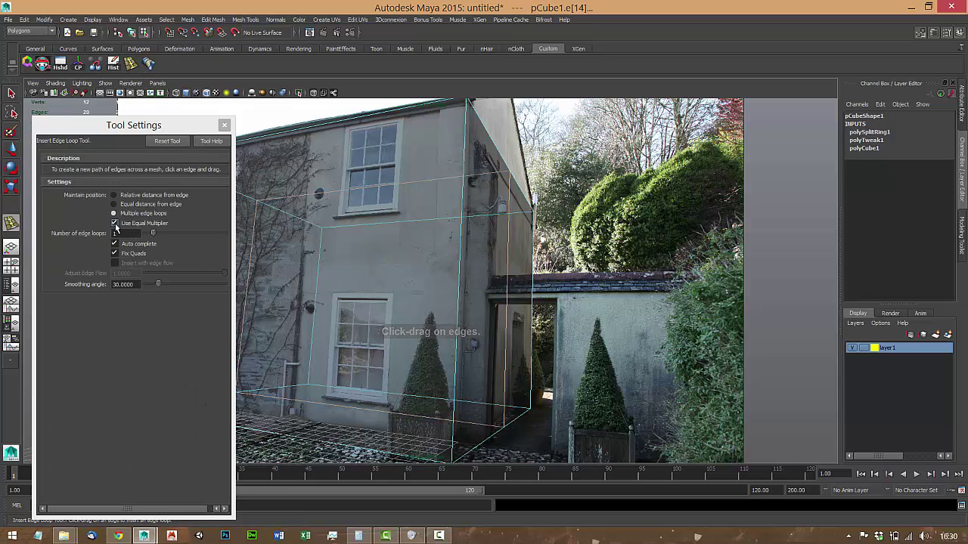
pyautogui.click(155, 236)
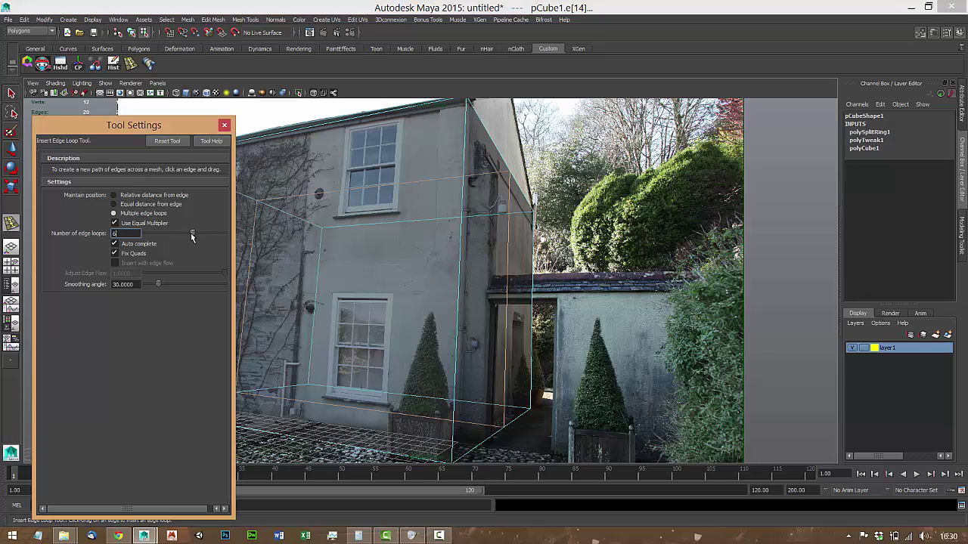
pyautogui.moveTo(190, 234); pyautogui.dragTo(186, 233)
pyautogui.click(386, 455)
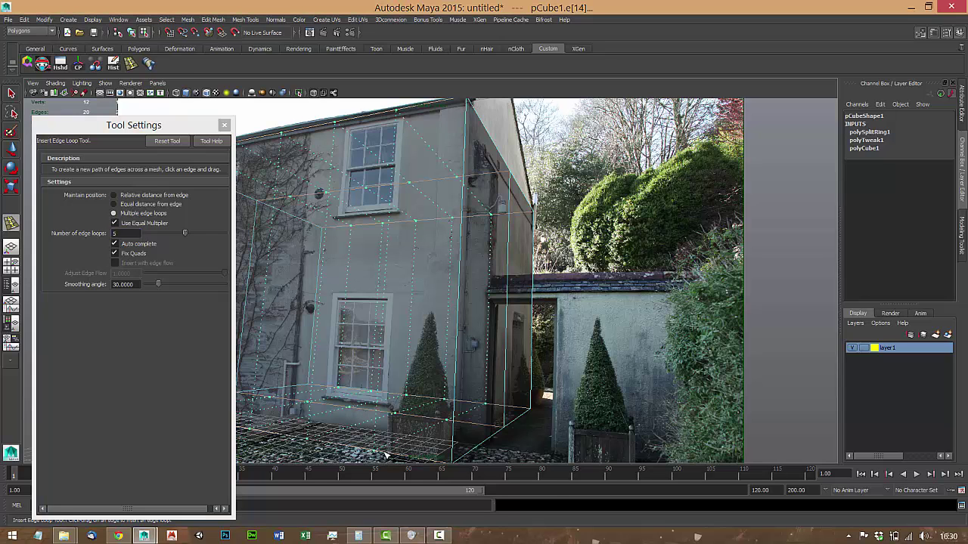
# Close the tool settings and undo the insertion of the five edge loops
pyautogui.moveTo(189, 127); pyautogui.dragTo(45, 212)
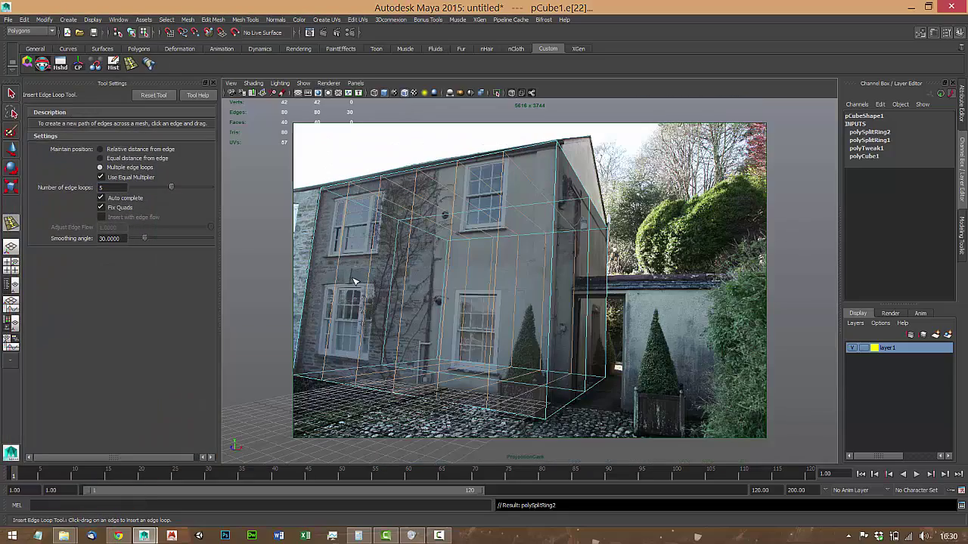
pyautogui.click(212, 84)
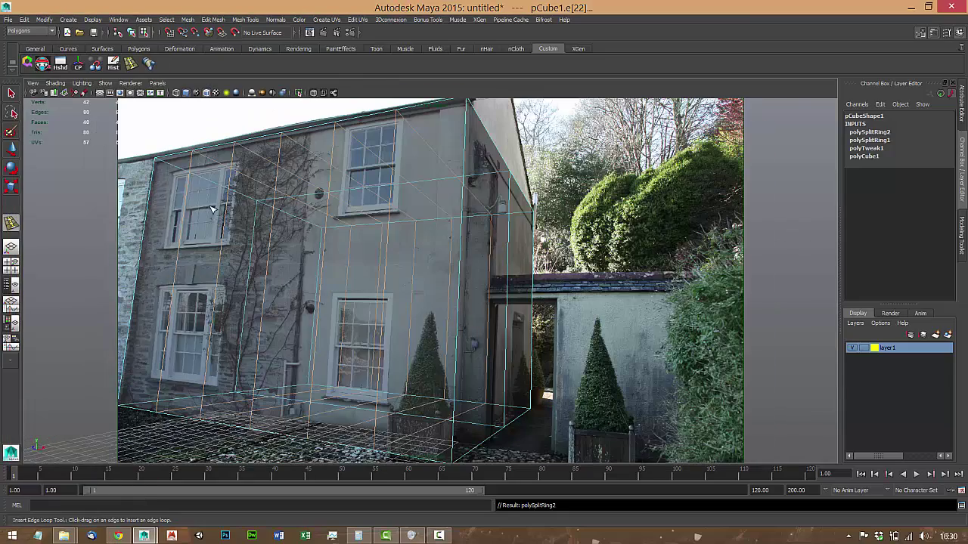
pyautogui.hotkey('ctrl', 'z')
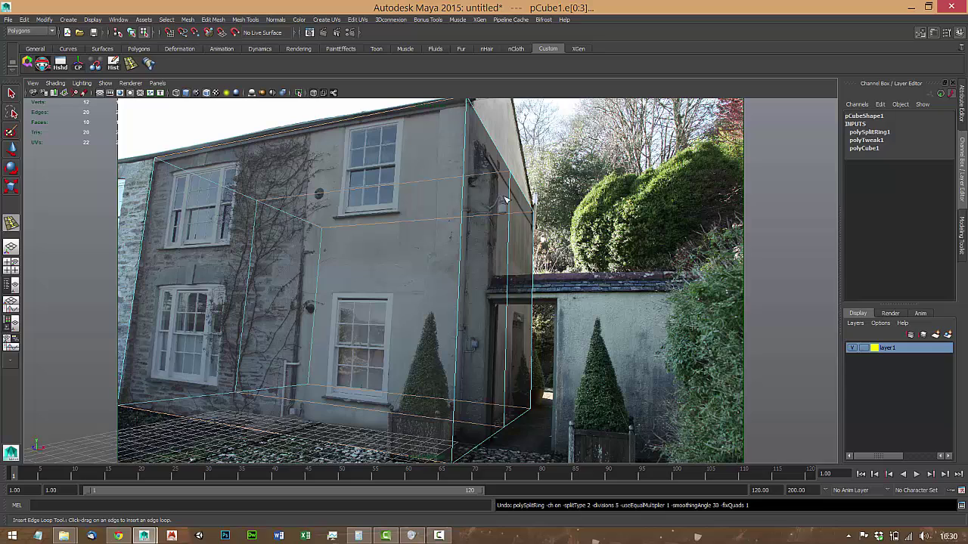
# Switch the cube to vertex editing and select the two top vertices of its mid-depth edge loop
pyautogui.moveTo(516, 299); pyautogui.dragTo(475, 288, button='right')
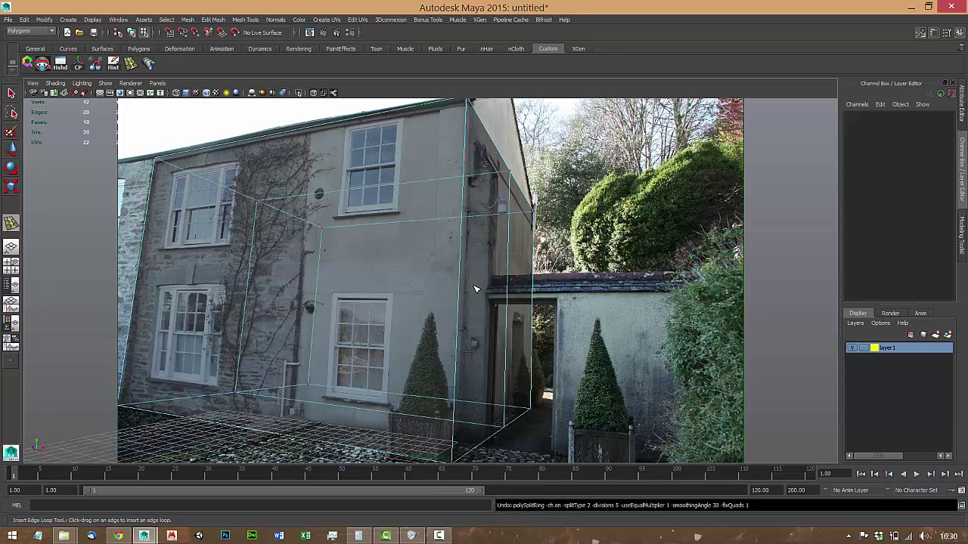
pyautogui.moveTo(470, 165); pyautogui.dragTo(493, 195)
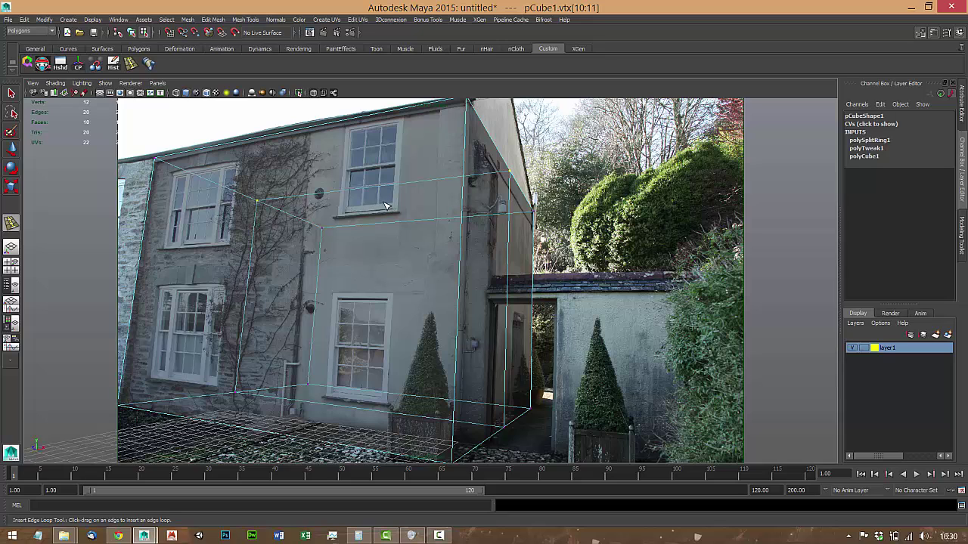
pyautogui.press('space')
pyautogui.press('space')
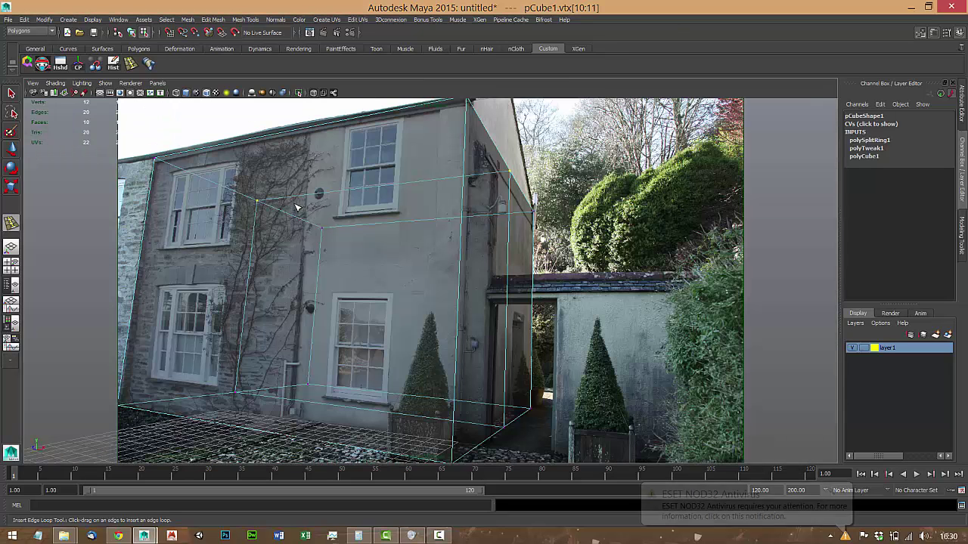
# Set the projection camera's view fit to Overscan so the whole photo fits in the viewport
pyautogui.click(54, 83)
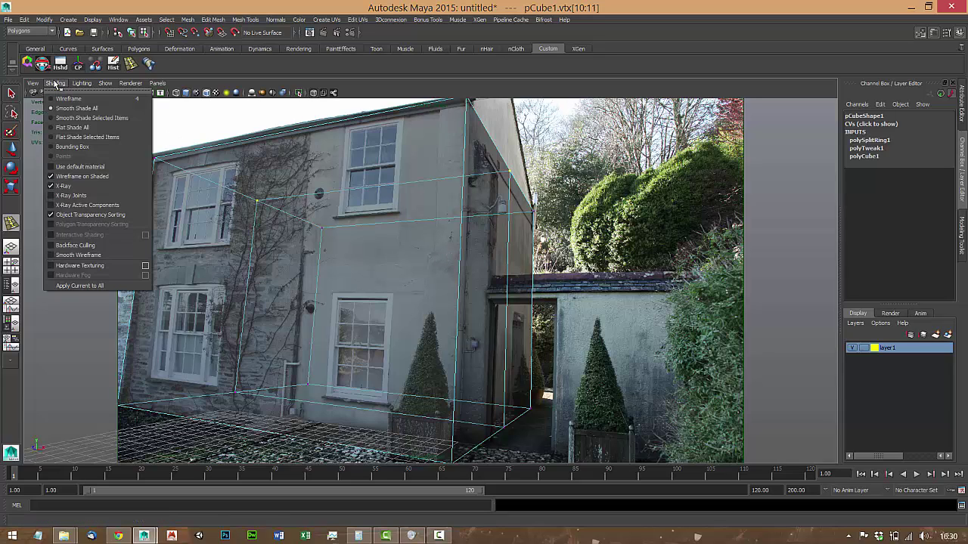
pyautogui.moveTo(40, 89)
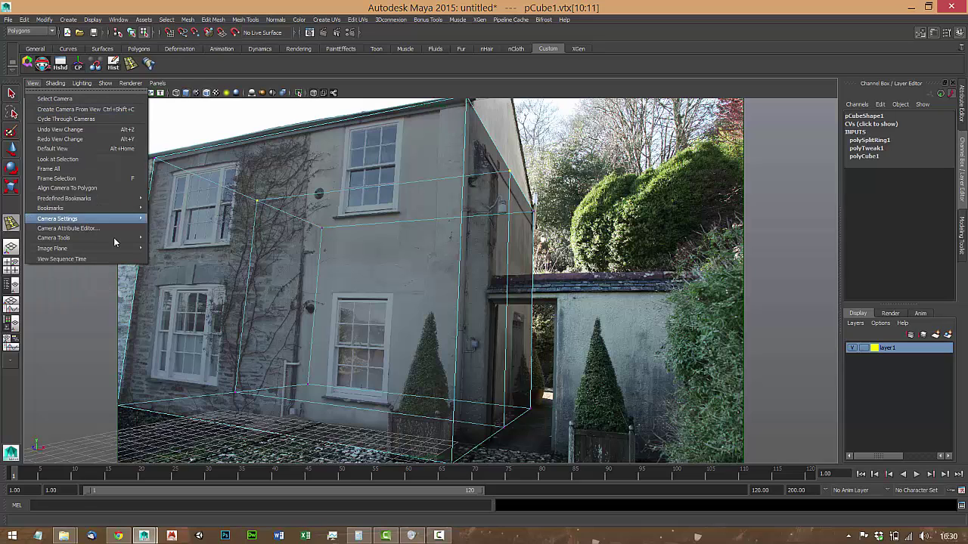
pyautogui.moveTo(120, 217)
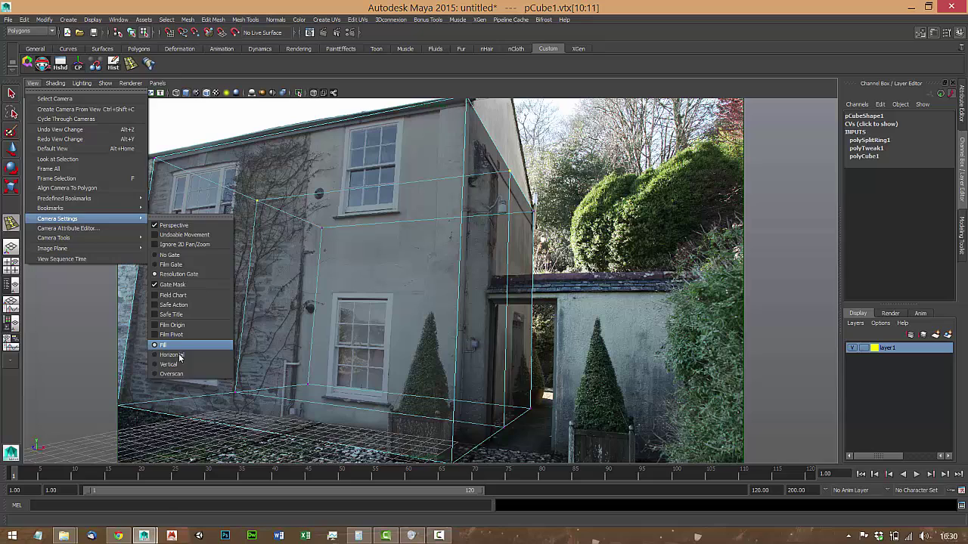
pyautogui.click(171, 373)
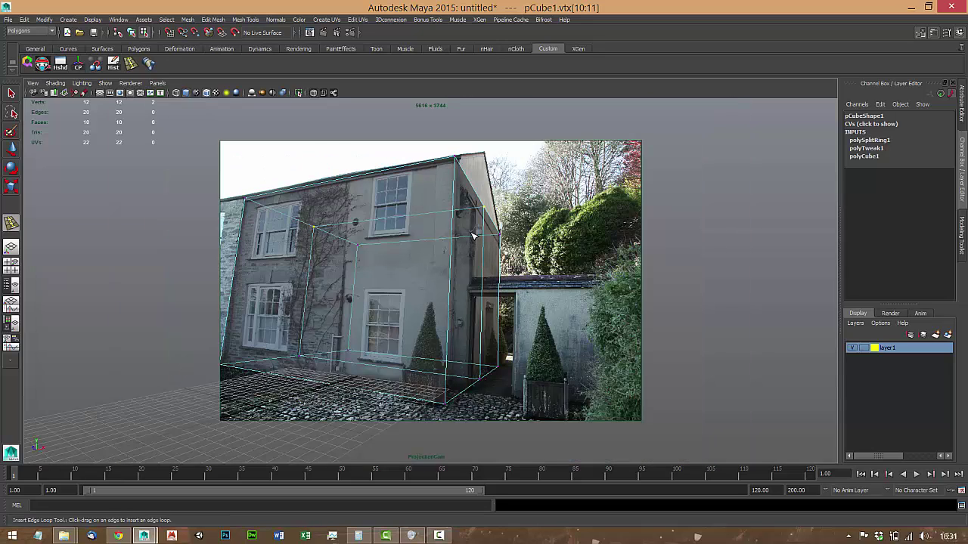
# Raise the two top mid-loop vertices in Y to the peak of the house's gable, forming the roof ridge
pyautogui.click(325, 219)
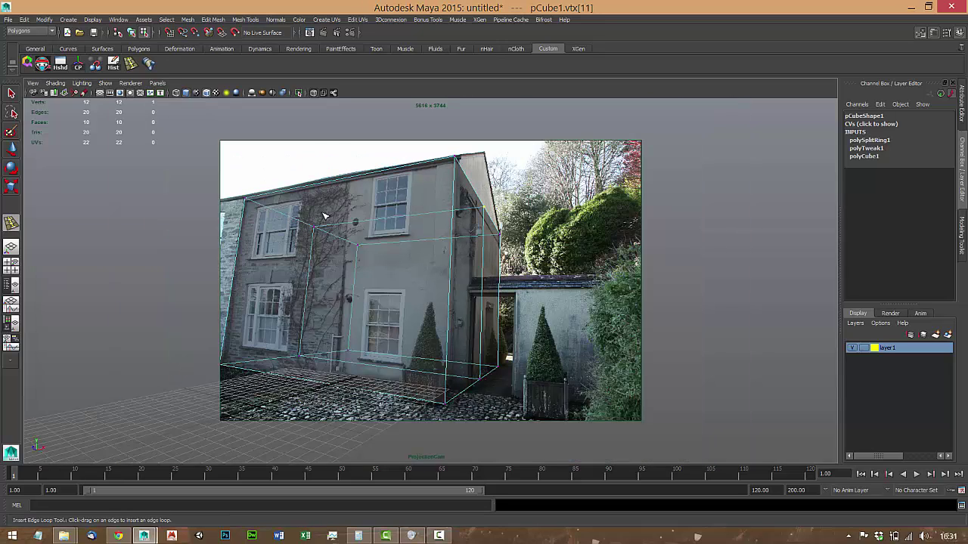
pyautogui.hotkey('ctrl', 'z')
pyautogui.press('w')
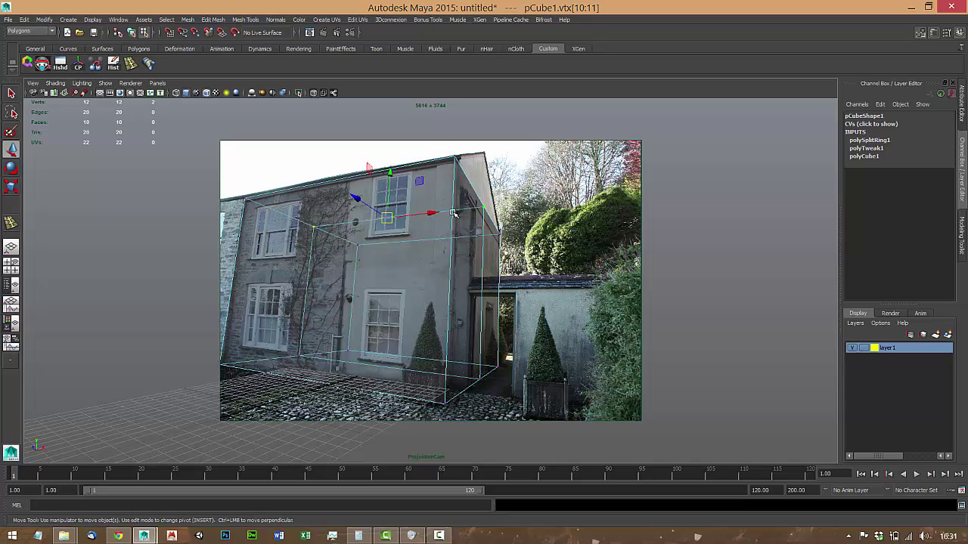
pyautogui.moveTo(387, 181); pyautogui.dragTo(374, 132)
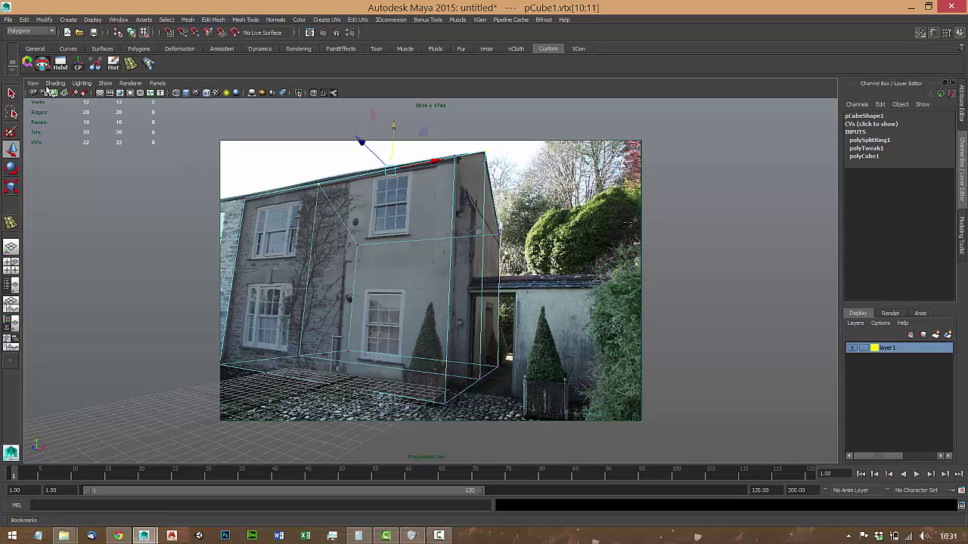
# Use the 2D Pan/Zoom tool to zoom in on the house and pan to the gable without moving the camera
pyautogui.click(34, 83)
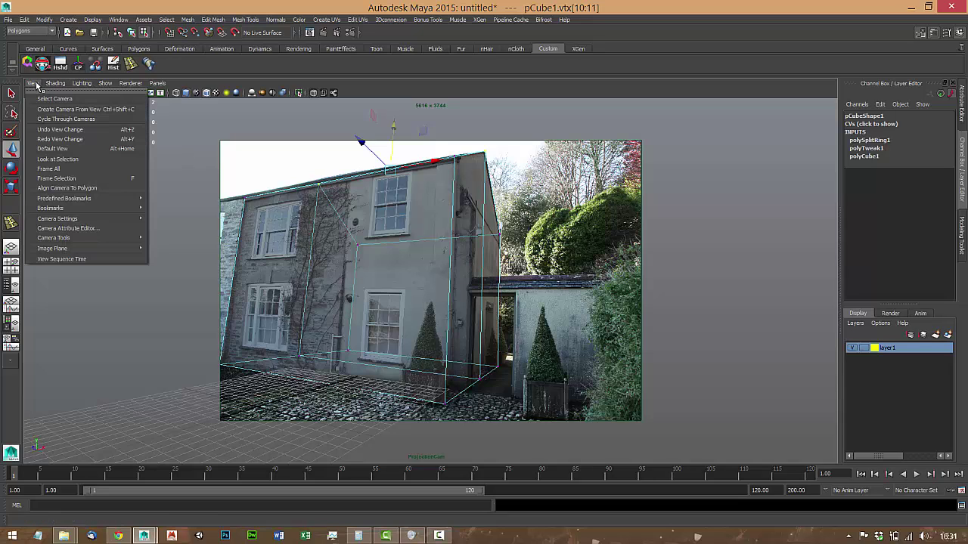
pyautogui.moveTo(104, 221)
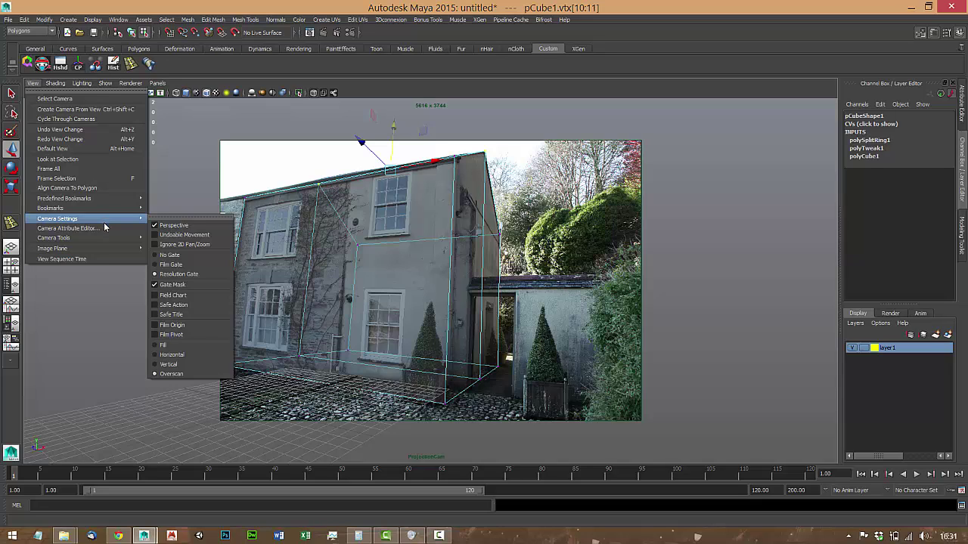
pyautogui.moveTo(113, 238)
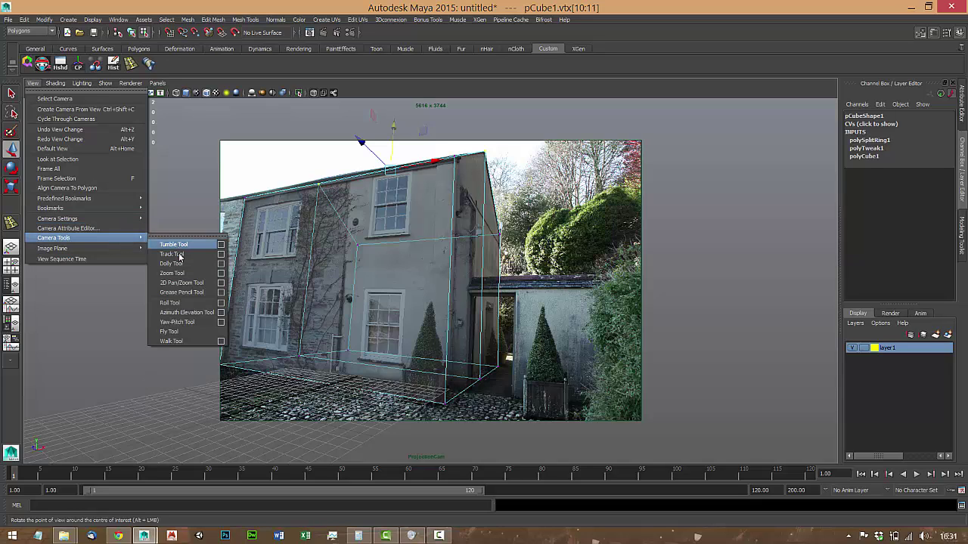
pyautogui.click(220, 283)
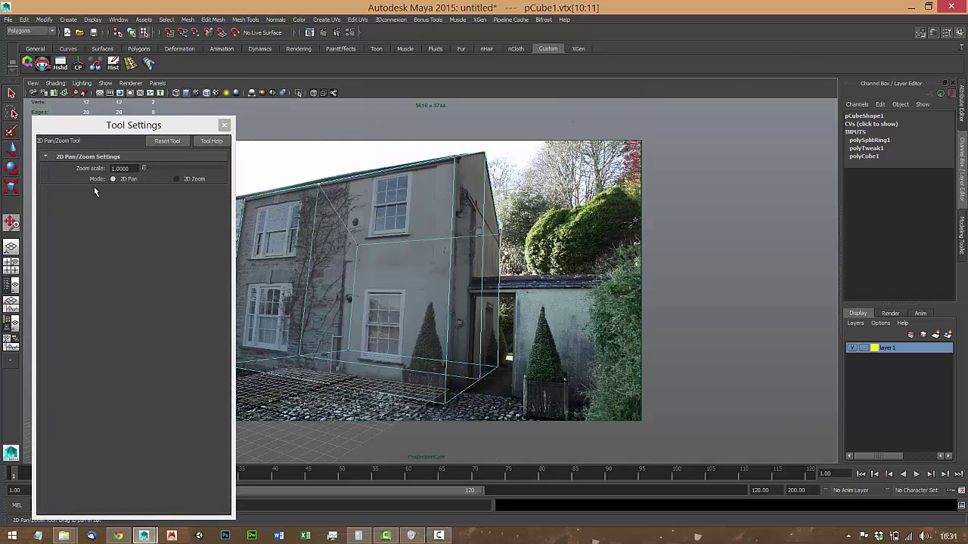
pyautogui.click(176, 179)
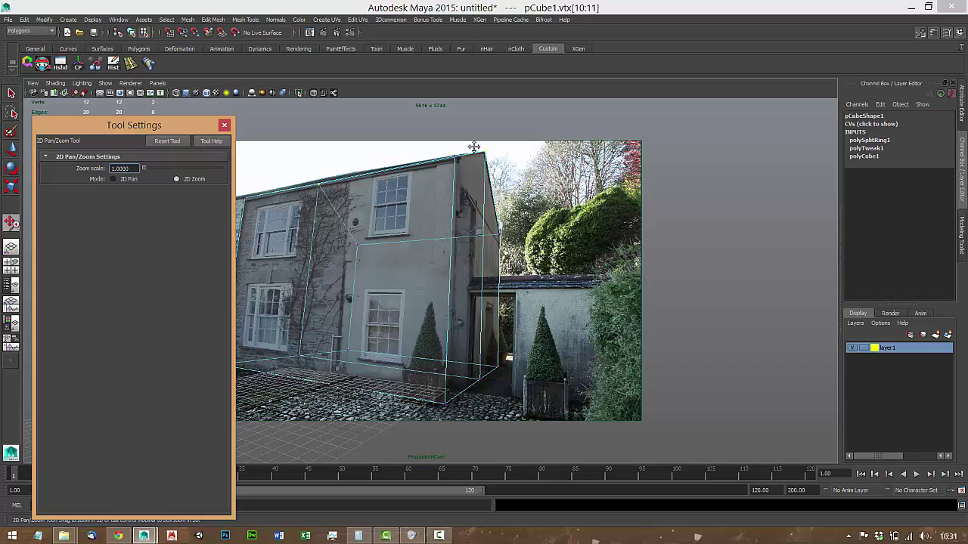
pyautogui.moveTo(476, 146); pyautogui.dragTo(816, 193)
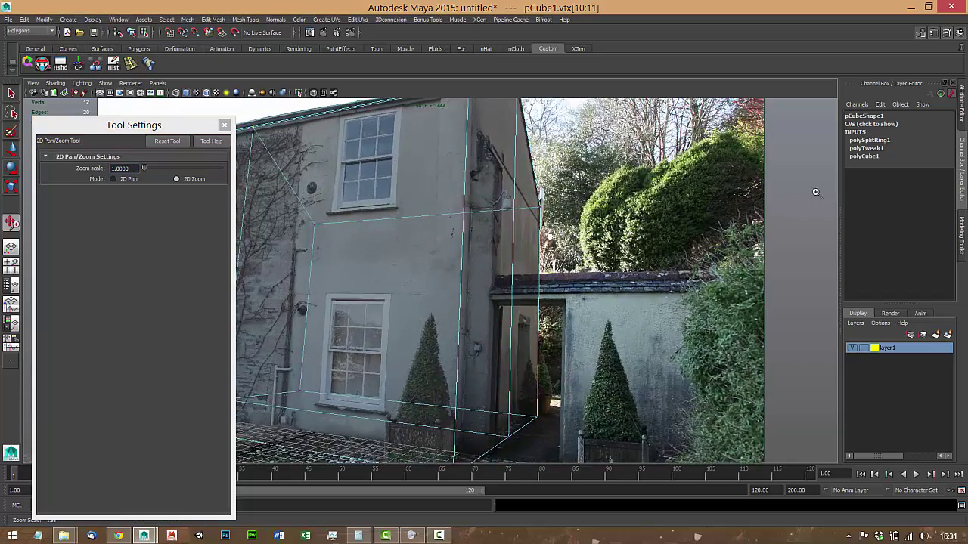
pyautogui.click(129, 179)
pyautogui.moveTo(455, 148); pyautogui.dragTo(440, 242)
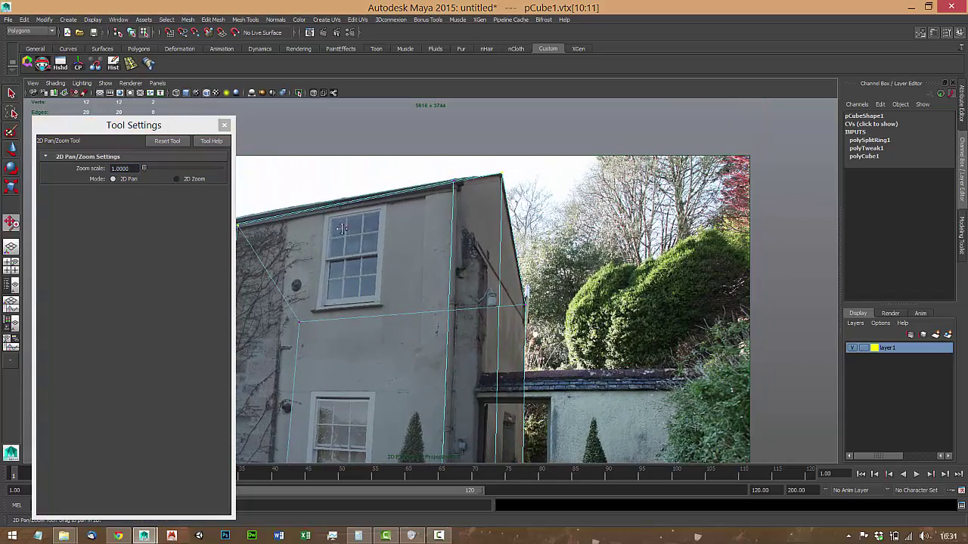
# Reframe the full photo using 2D Zoom and 2D Pan, close the tool settings, and return the cube to object selection
pyautogui.click(188, 179)
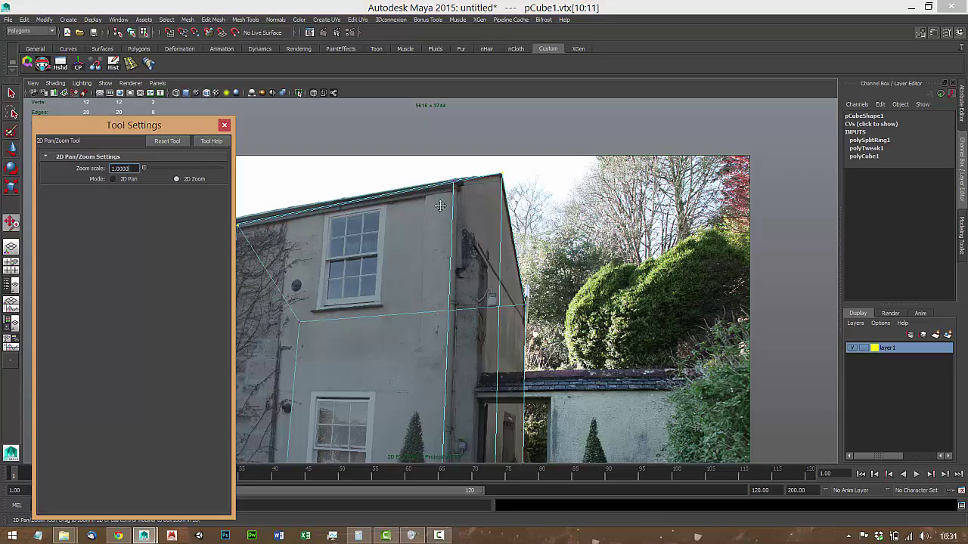
pyautogui.moveTo(529, 181); pyautogui.dragTo(408, 215)
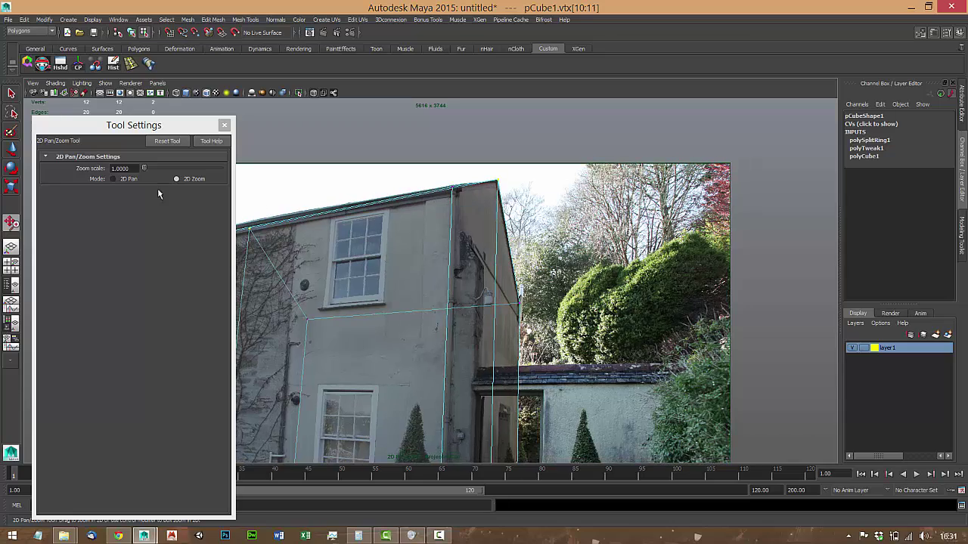
pyautogui.click(113, 178)
pyautogui.moveTo(425, 292); pyautogui.dragTo(400, 227)
pyautogui.click(188, 179)
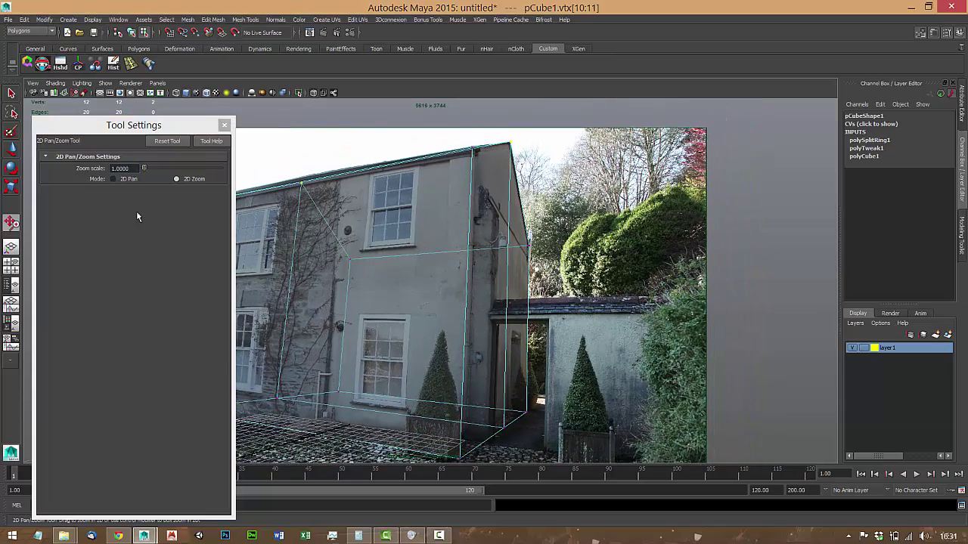
pyautogui.click(112, 178)
pyautogui.moveTo(352, 283); pyautogui.dragTo(371, 191)
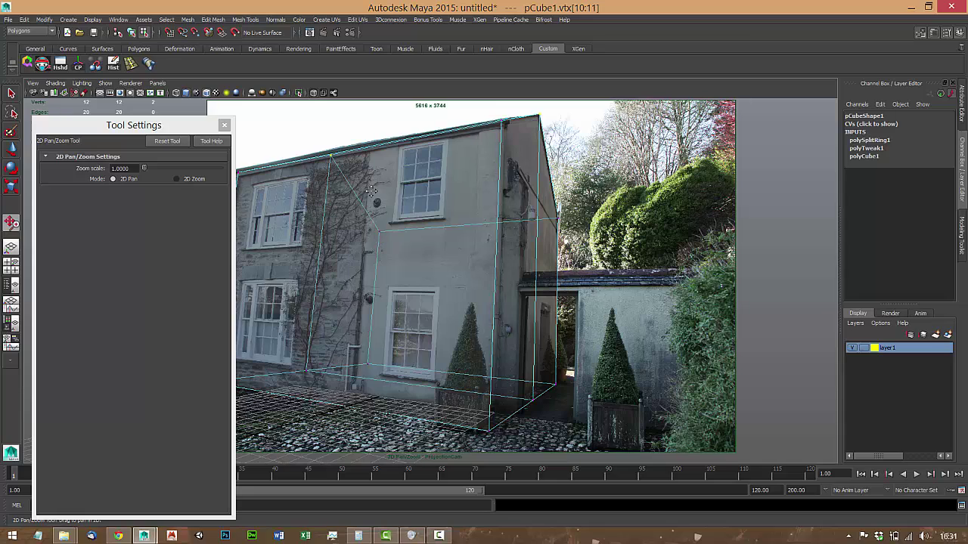
pyautogui.click(224, 126)
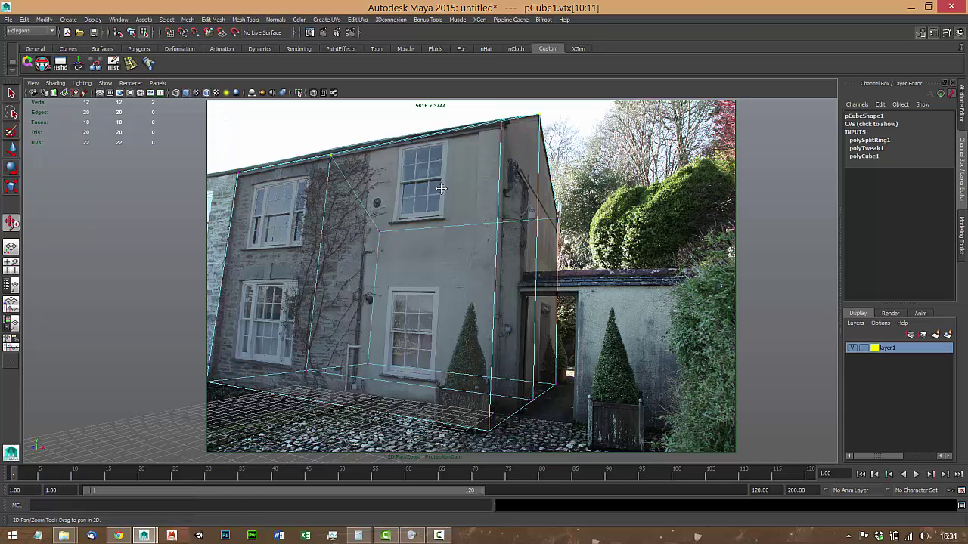
pyautogui.moveTo(455, 265); pyautogui.dragTo(483, 254, button='right')
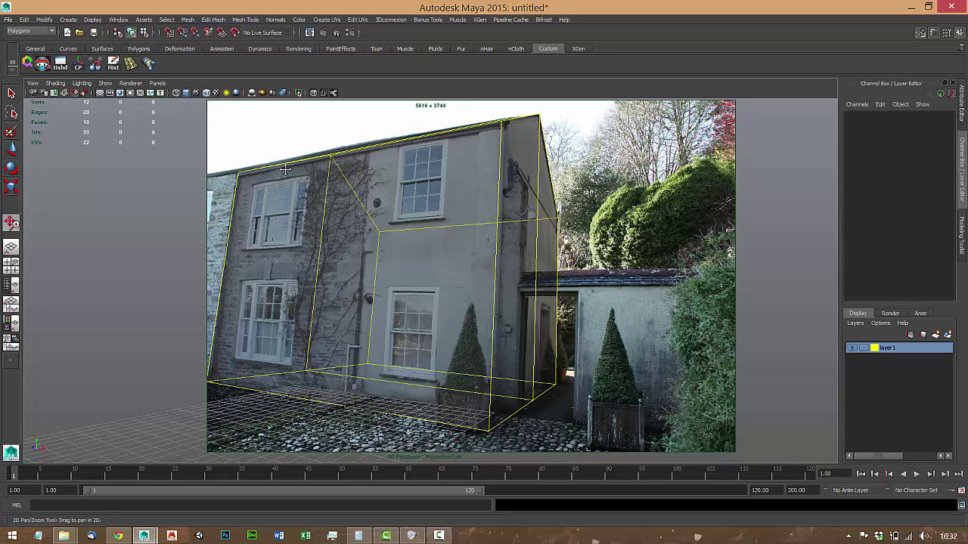
# Create a Lambert material in Hypershade and name it HouseProjection
pyautogui.click(61, 62)
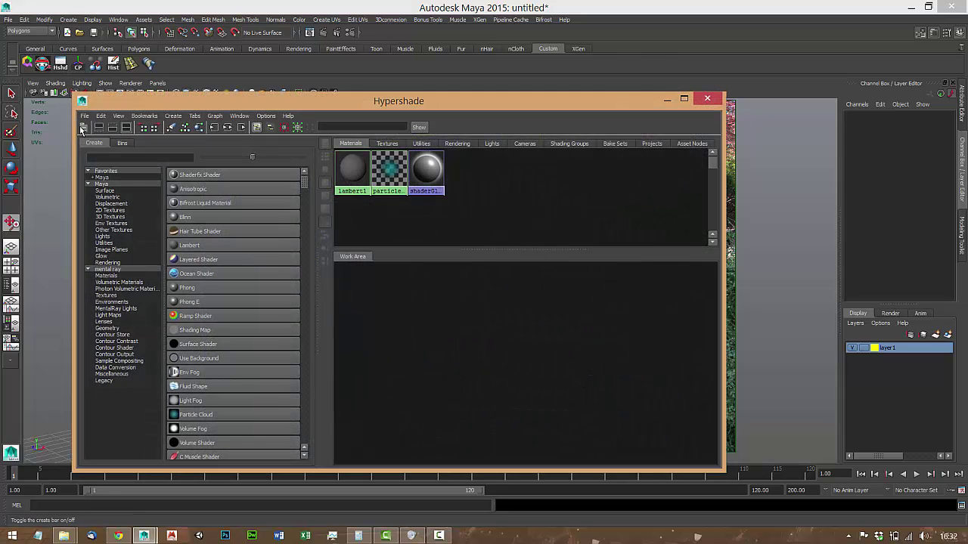
pyautogui.moveTo(302, 94); pyautogui.dragTo(279, 65)
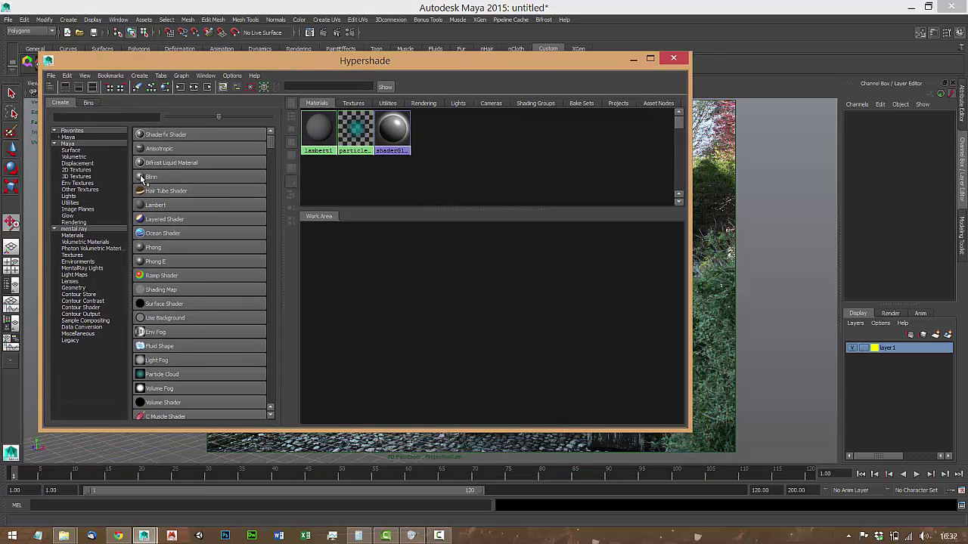
pyautogui.click(153, 206)
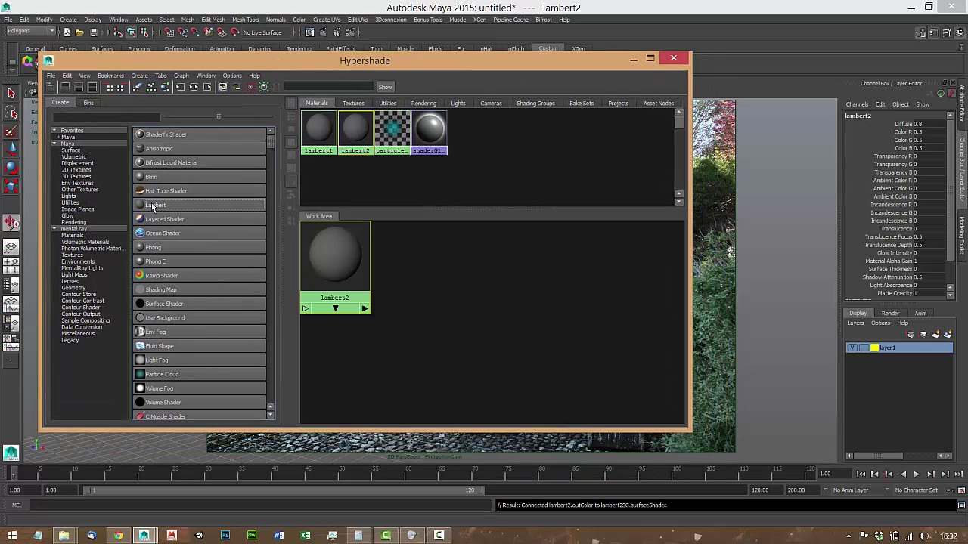
pyautogui.doubleClick(340, 247)
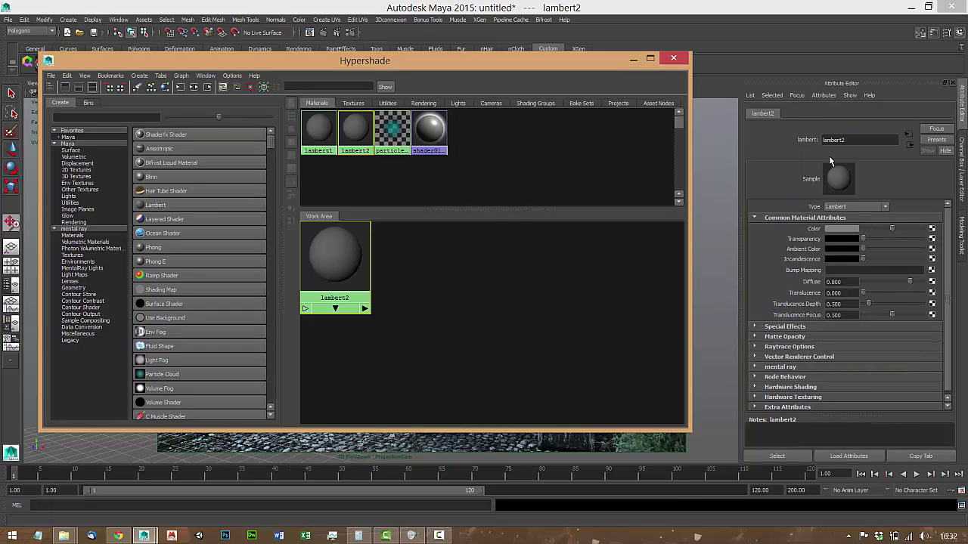
pyautogui.doubleClick(833, 139)
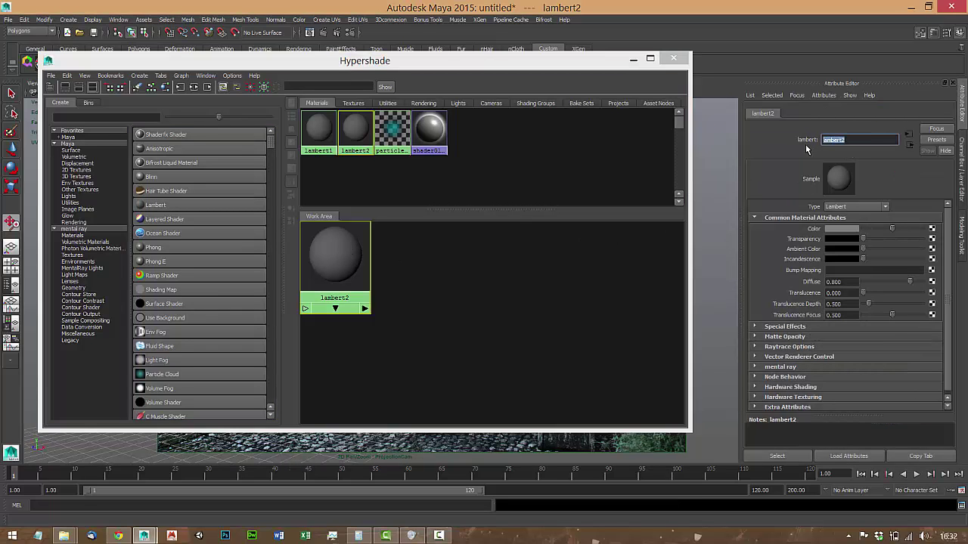
pyautogui.write('oouseProjection')
pyautogui.press('Return')
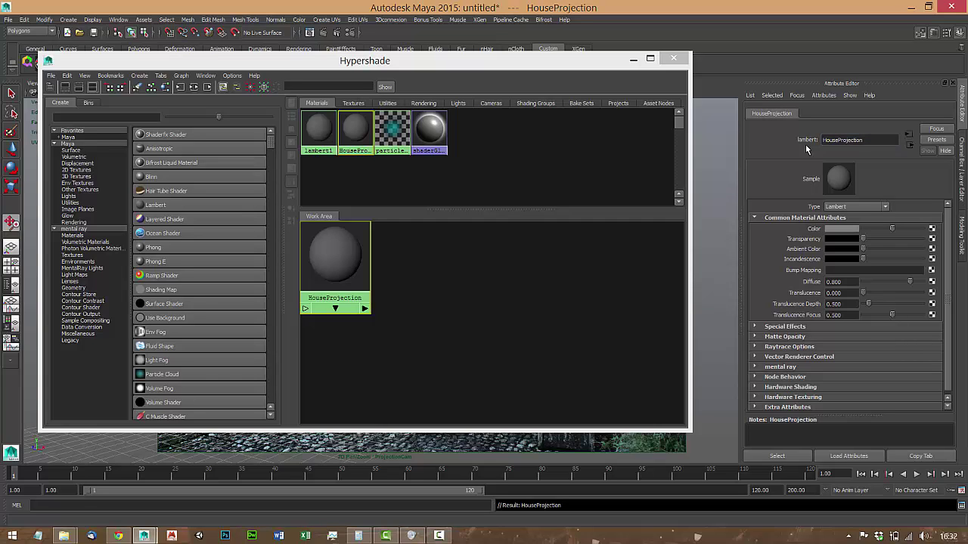
# Map the HouseProjection material's Color with a File texture created as a projection
pyautogui.click(932, 230)
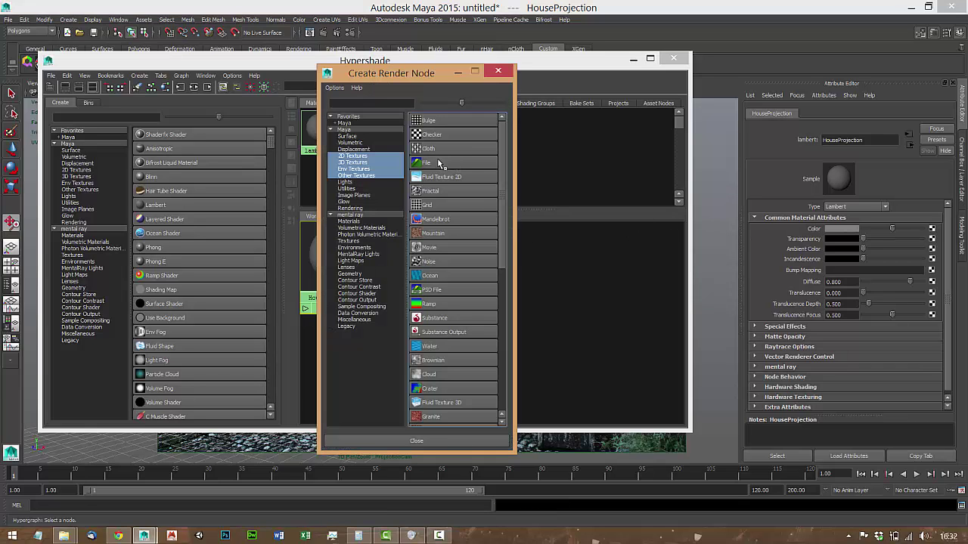
pyautogui.rightClick(440, 164)
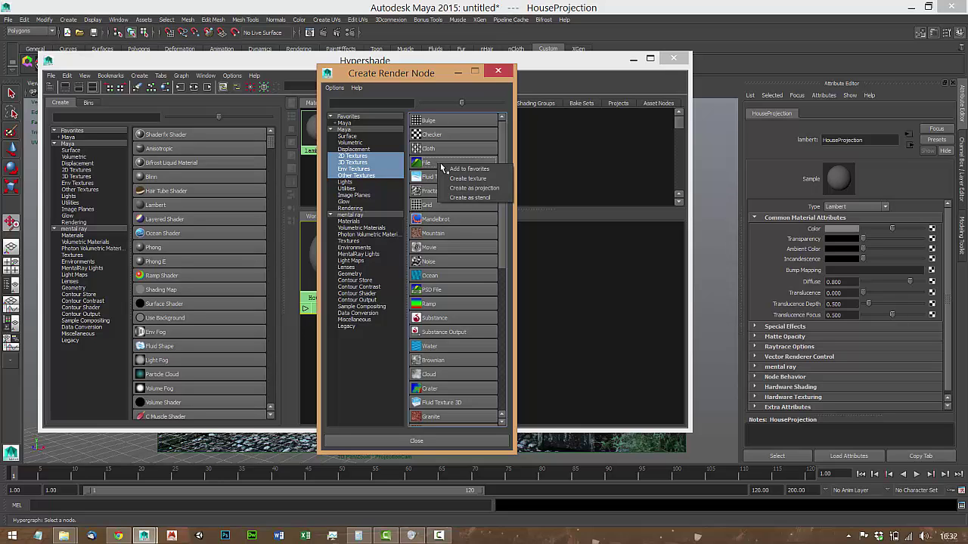
pyautogui.click(476, 189)
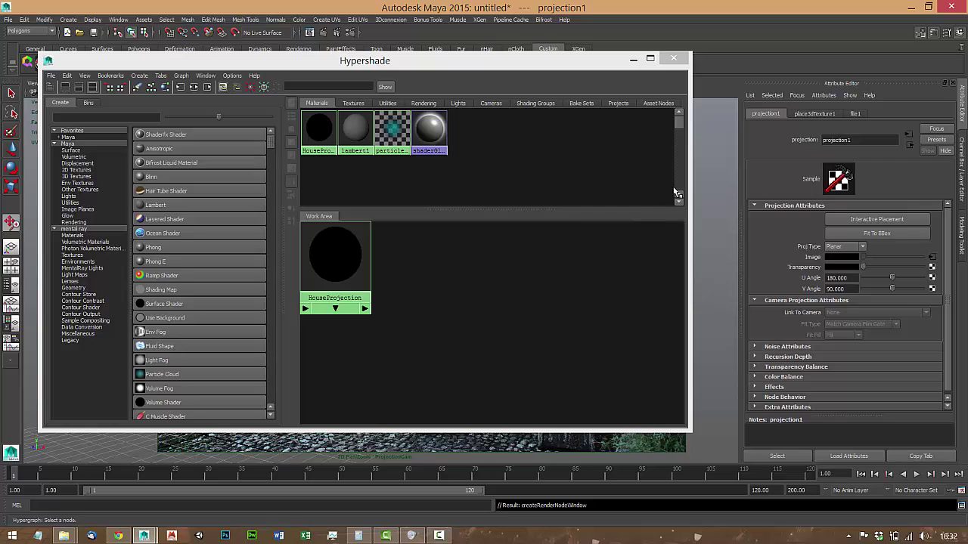
# Set the projection type to Perspective and link the projection to the ProjectionCamShape camera
pyautogui.click(842, 247)
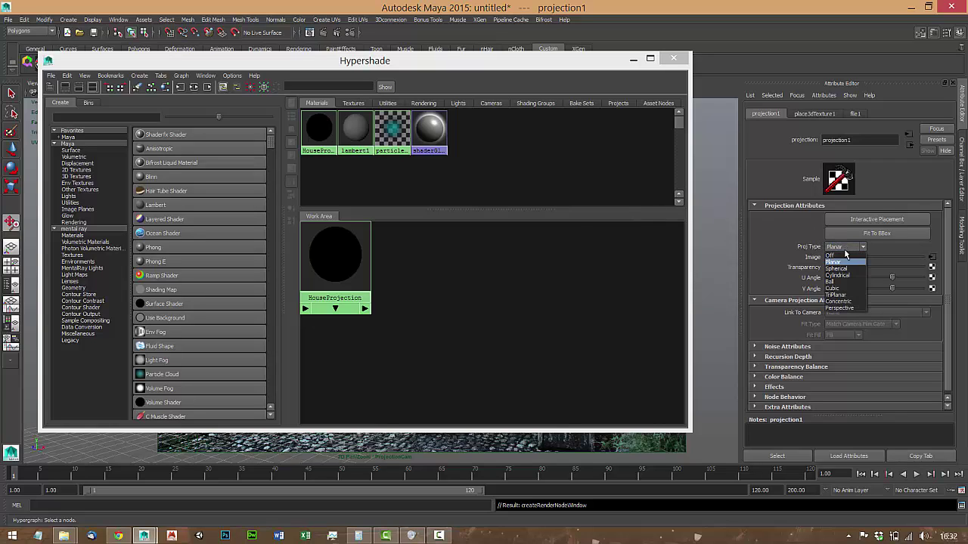
pyautogui.click(853, 308)
pyautogui.click(829, 303)
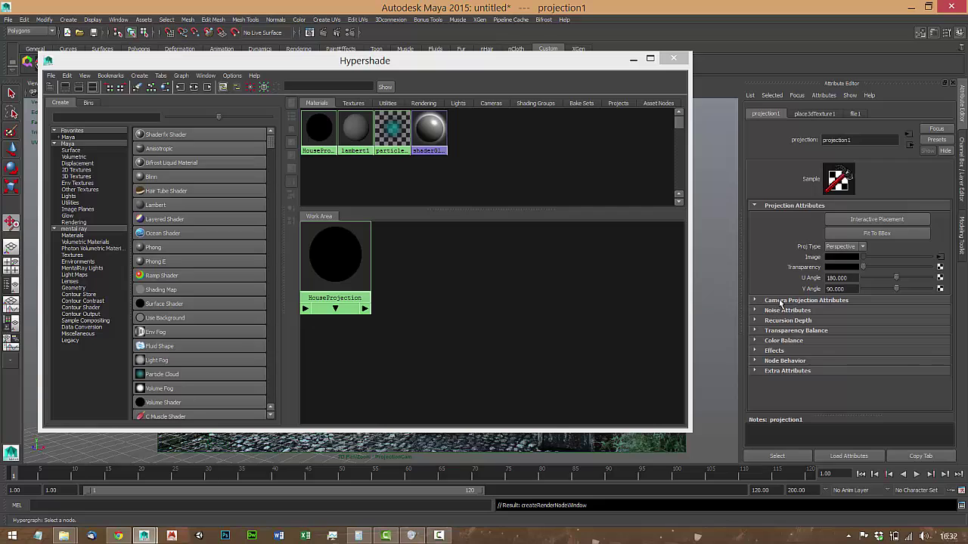
pyautogui.click(790, 301)
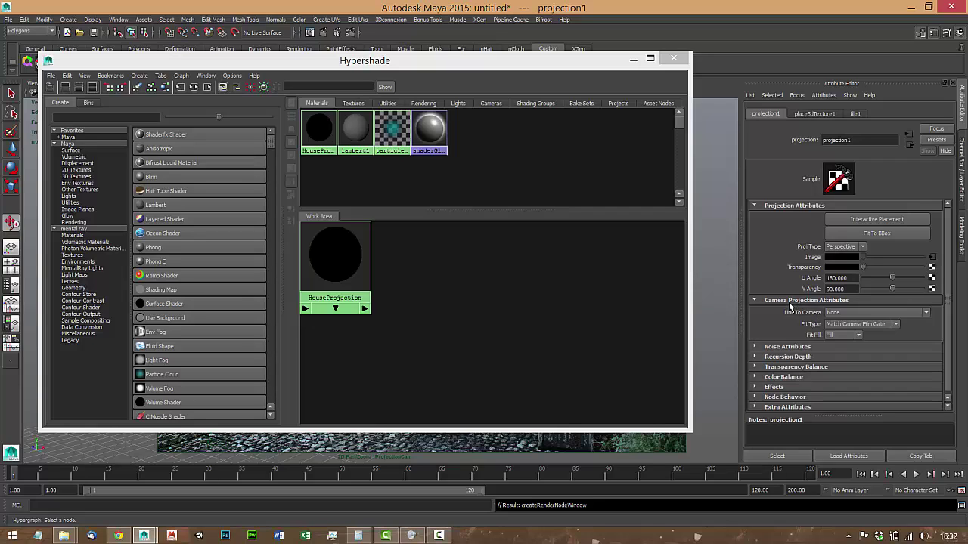
pyautogui.click(840, 313)
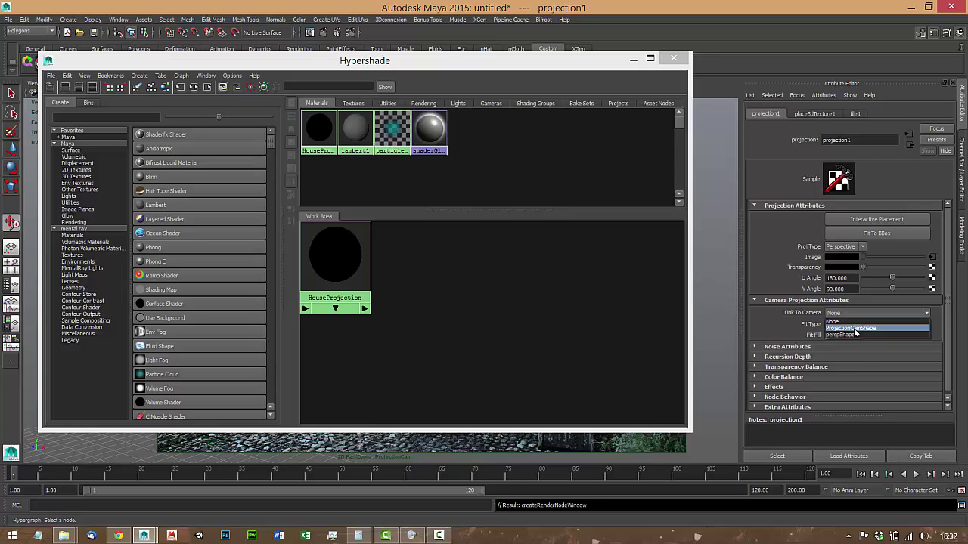
pyautogui.click(850, 328)
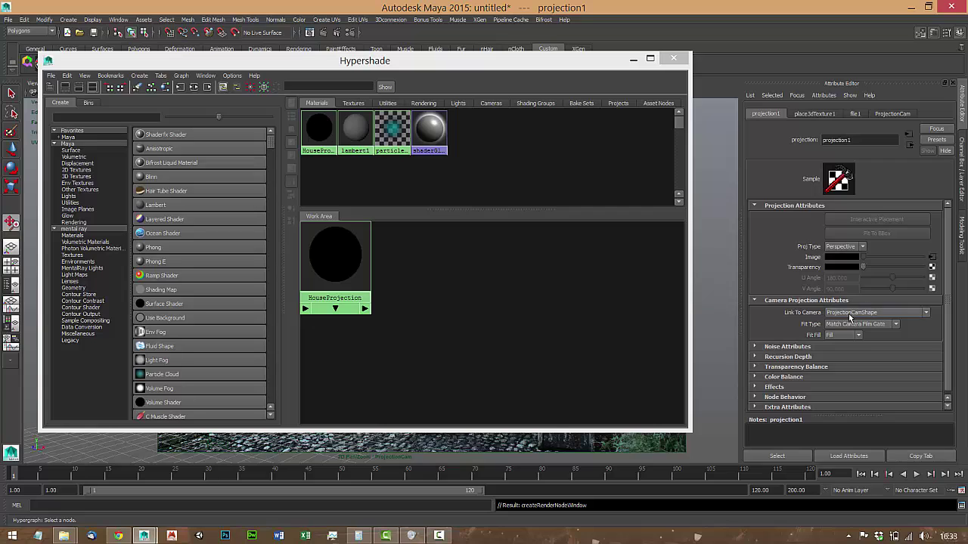
# Load IMG_6344.JPG from the project's sourceimages folder as the image of the projected file texture
pyautogui.click(932, 259)
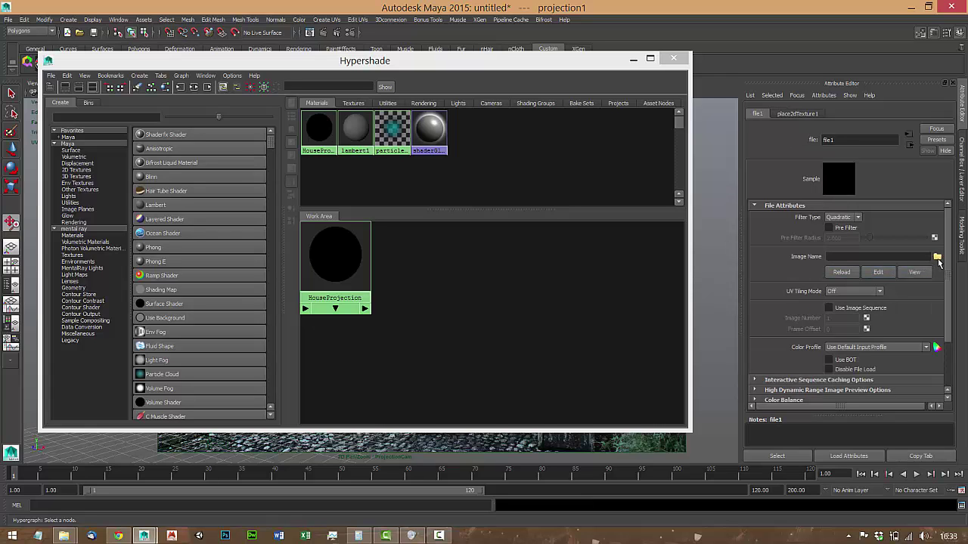
pyautogui.click(937, 258)
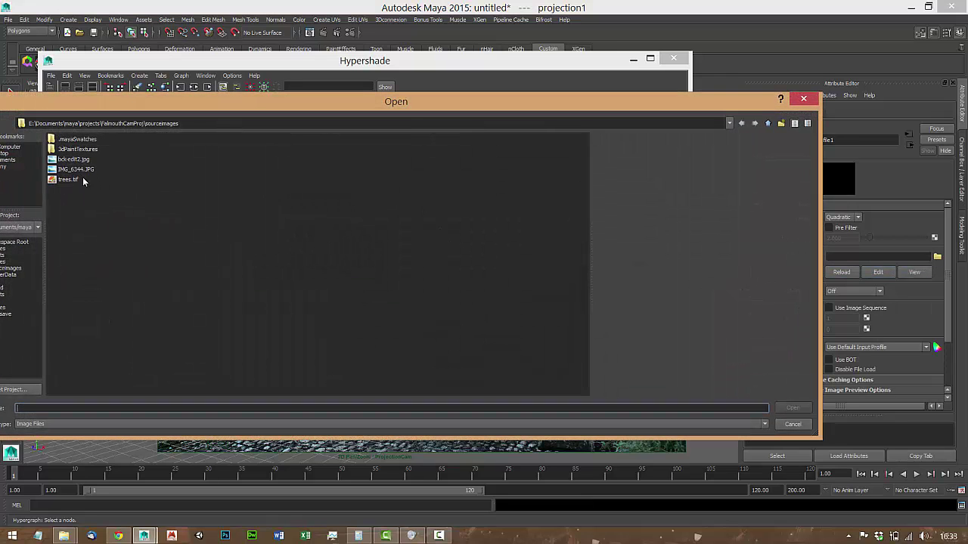
pyautogui.click(73, 169)
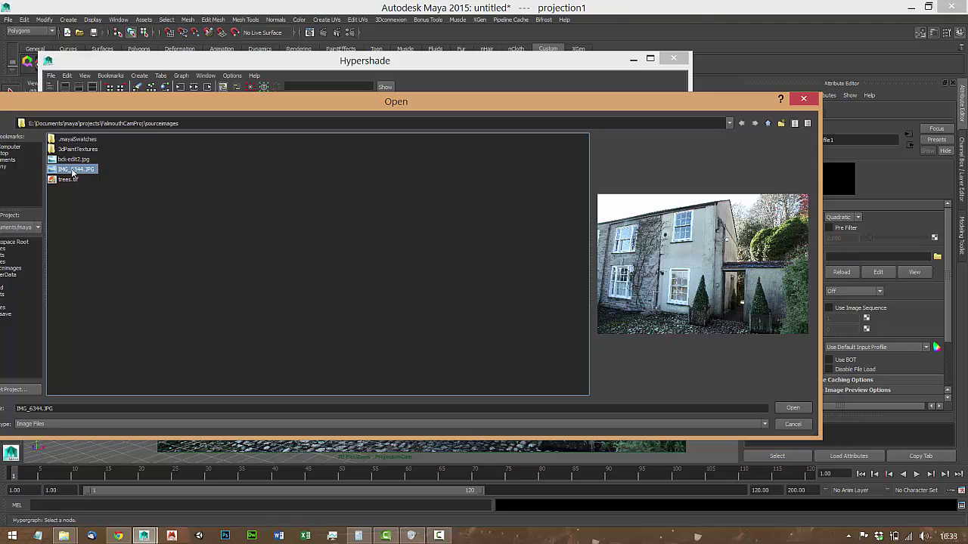
pyautogui.doubleClick(73, 169)
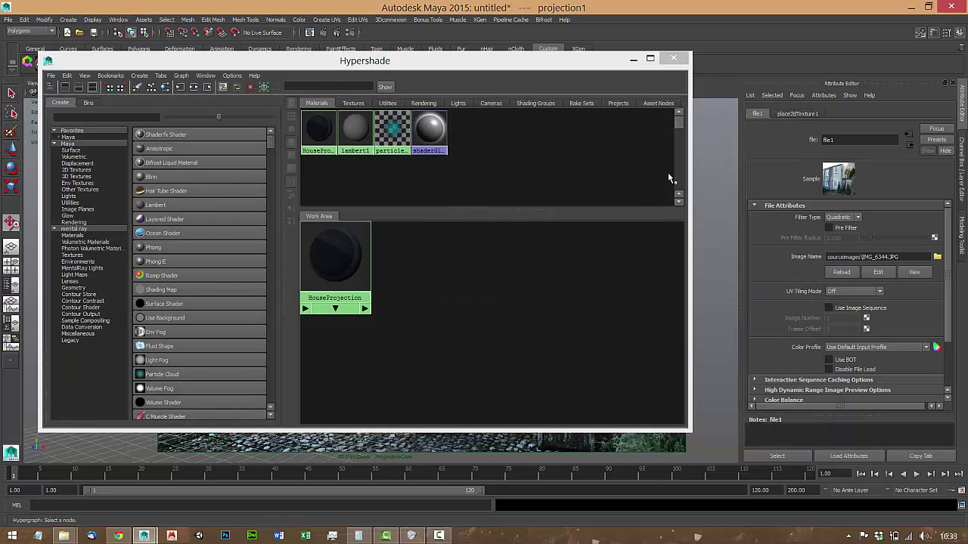
# Go back to the HouseProjection material, lower its Diffuse to 0 and raise its Ambient Color to white
pyautogui.click(911, 147)
pyautogui.click(910, 147)
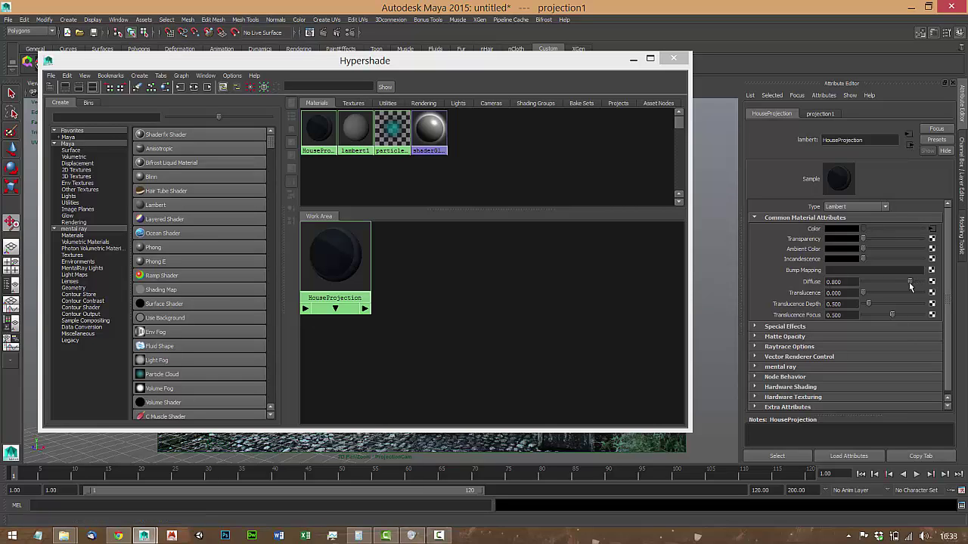
pyautogui.moveTo(910, 286); pyautogui.dragTo(859, 289)
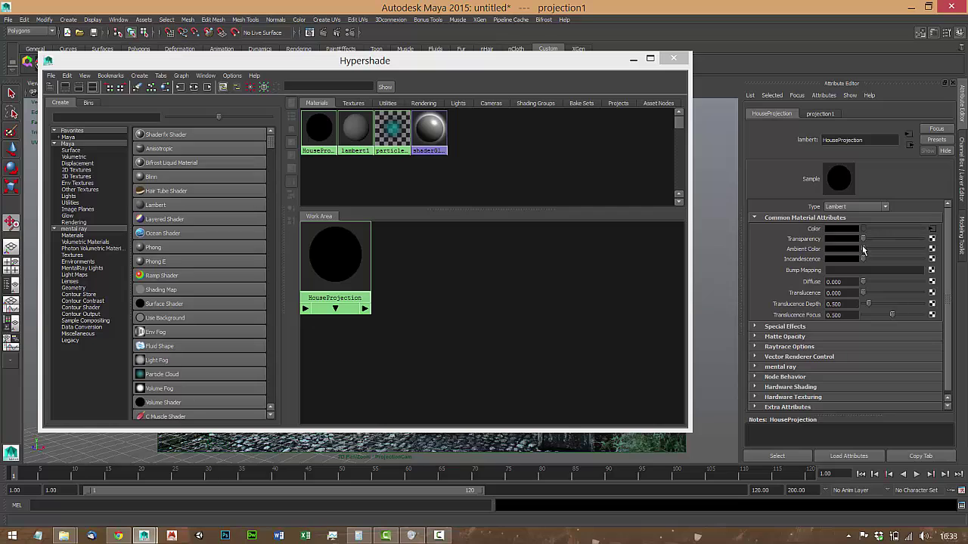
pyautogui.moveTo(866, 251); pyautogui.dragTo(922, 250)
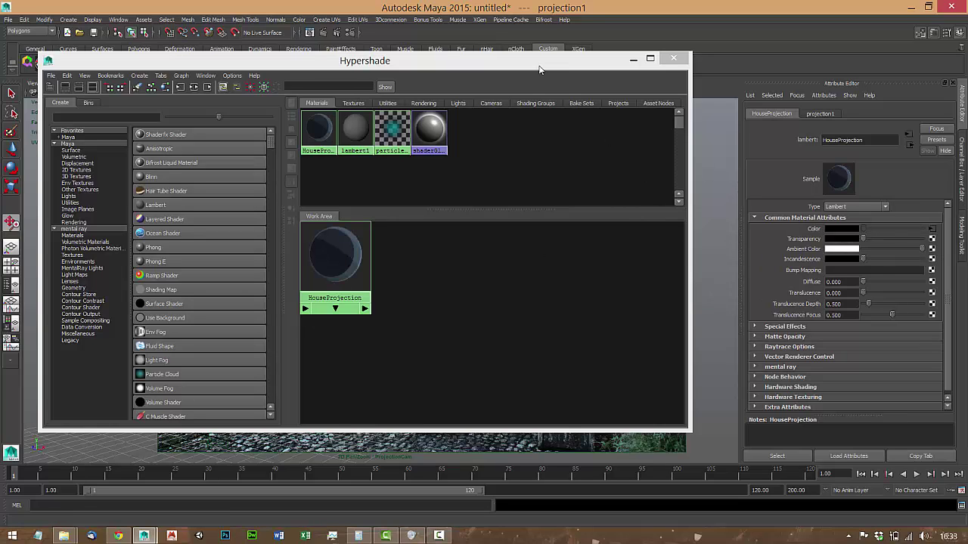
# Try to assign the HouseProjection material to the house geometry from Hypershade, and close Hypershade
pyautogui.moveTo(540, 63); pyautogui.dragTo(786, 86)
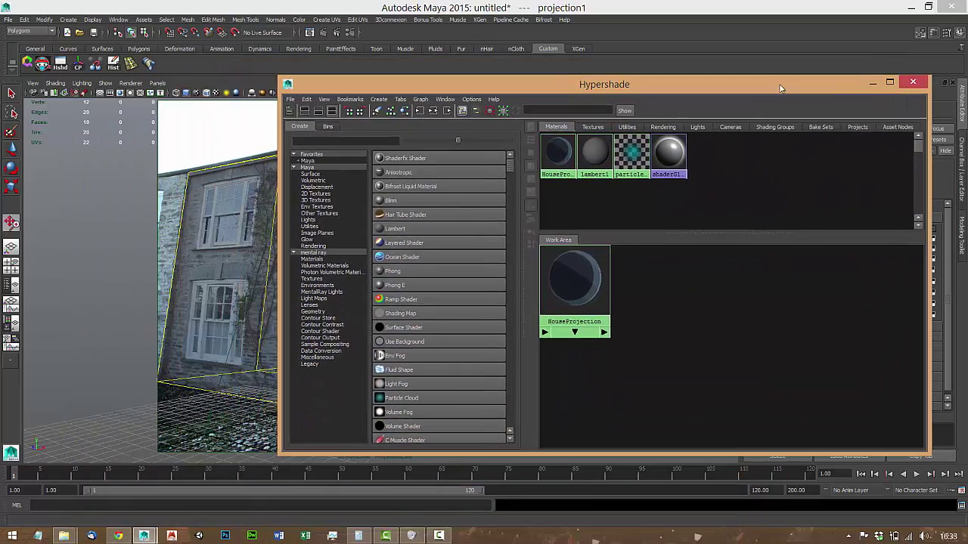
pyautogui.click(222, 267)
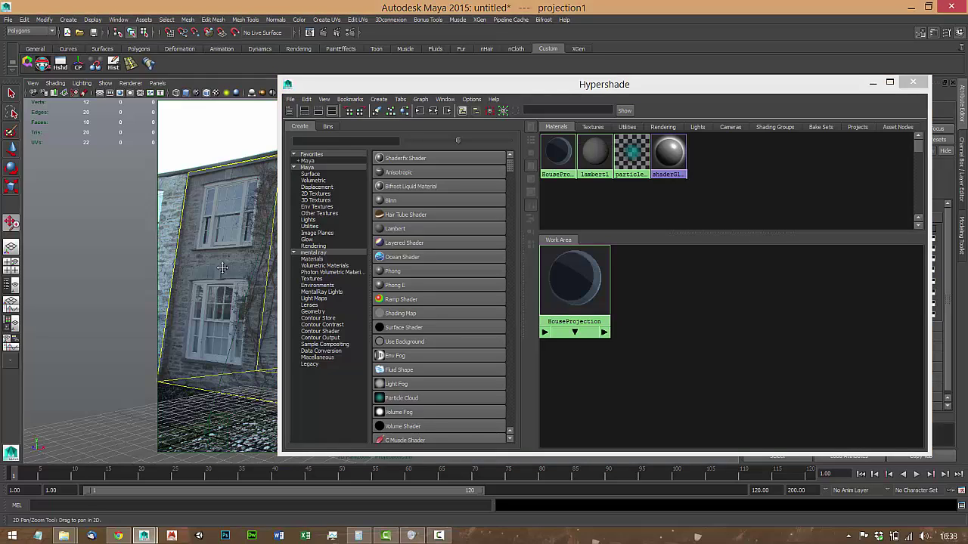
pyautogui.click(566, 279)
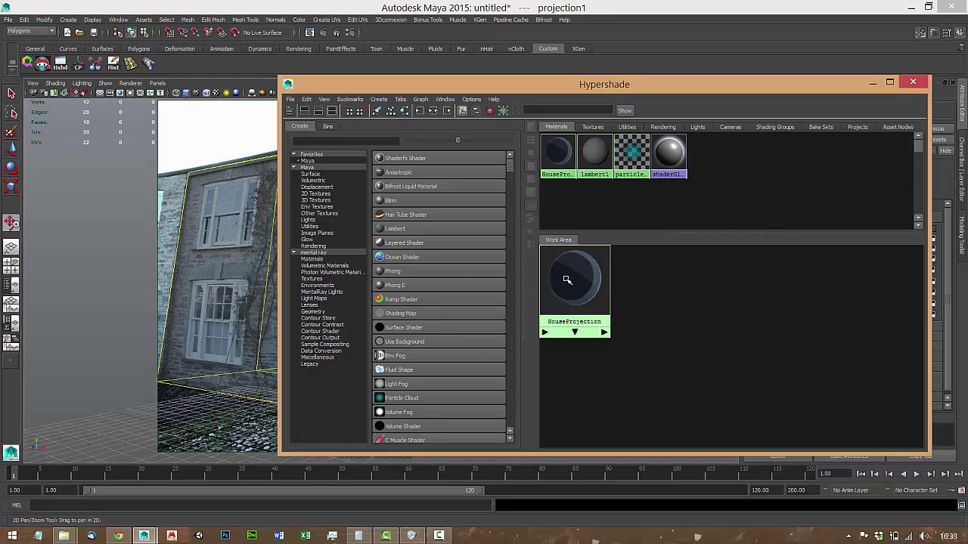
pyautogui.moveTo(566, 279); pyautogui.dragTo(567, 258, button='right')
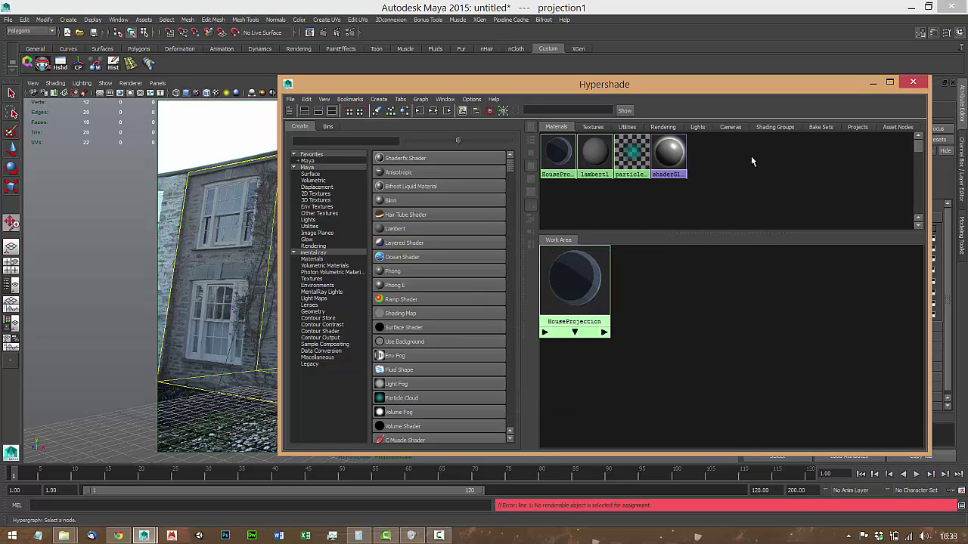
pyautogui.click(912, 82)
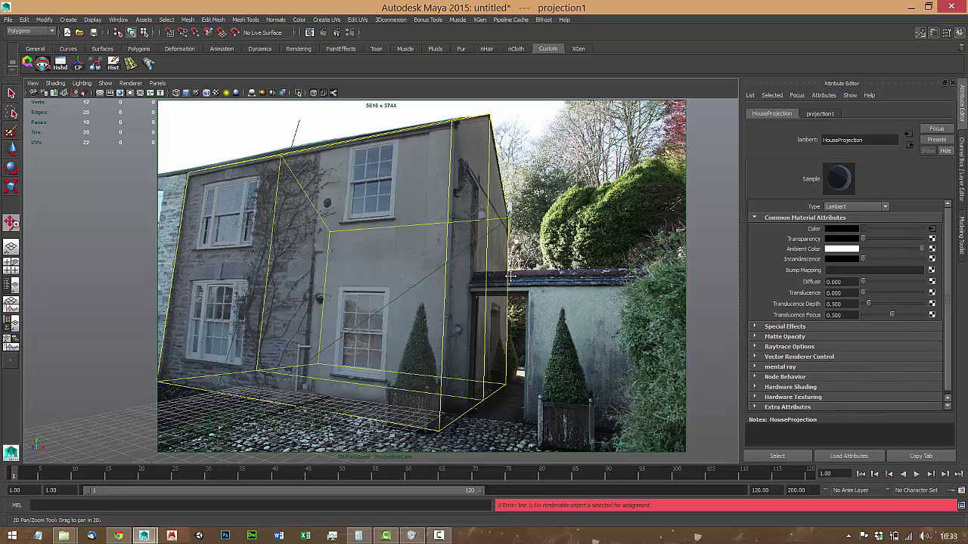
# Select the house cube in the maximized perspective view with the Move tool and assign it the HouseProjection material
pyautogui.press('space')
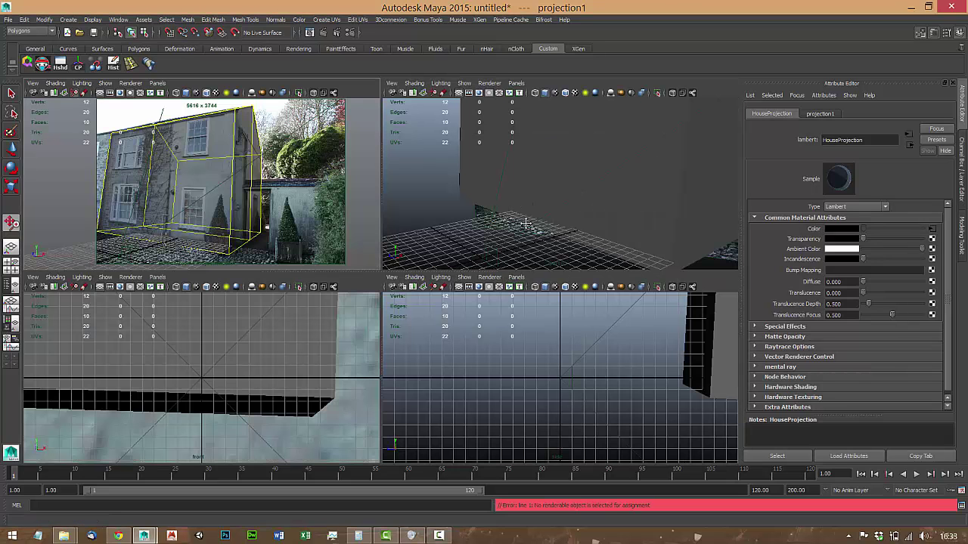
pyautogui.press('space')
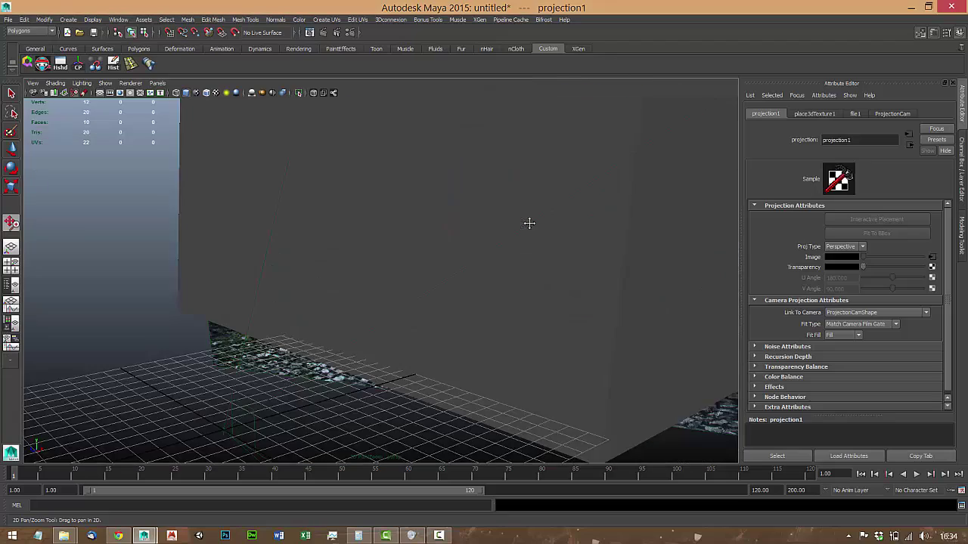
pyautogui.scroll(-6, 457, 247)
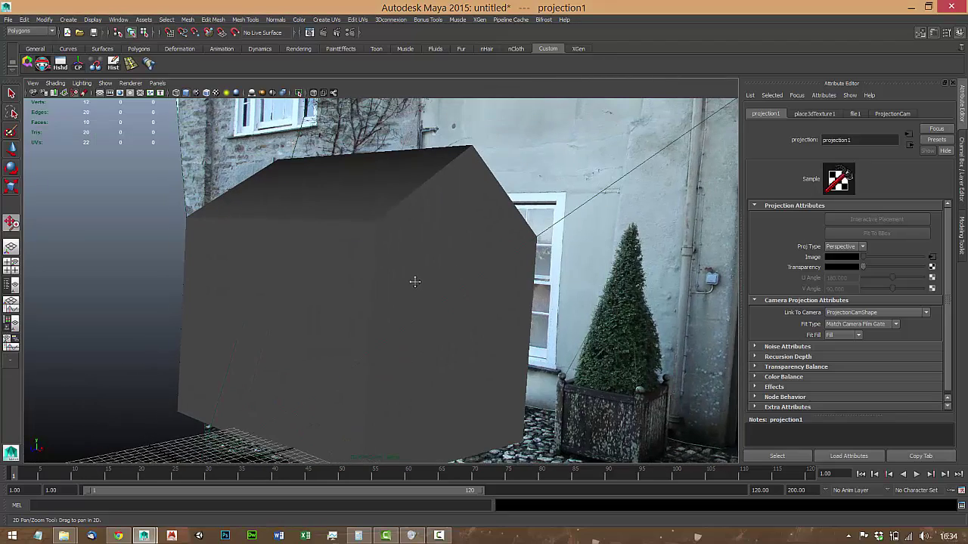
pyautogui.scroll(-4, 151, 282)
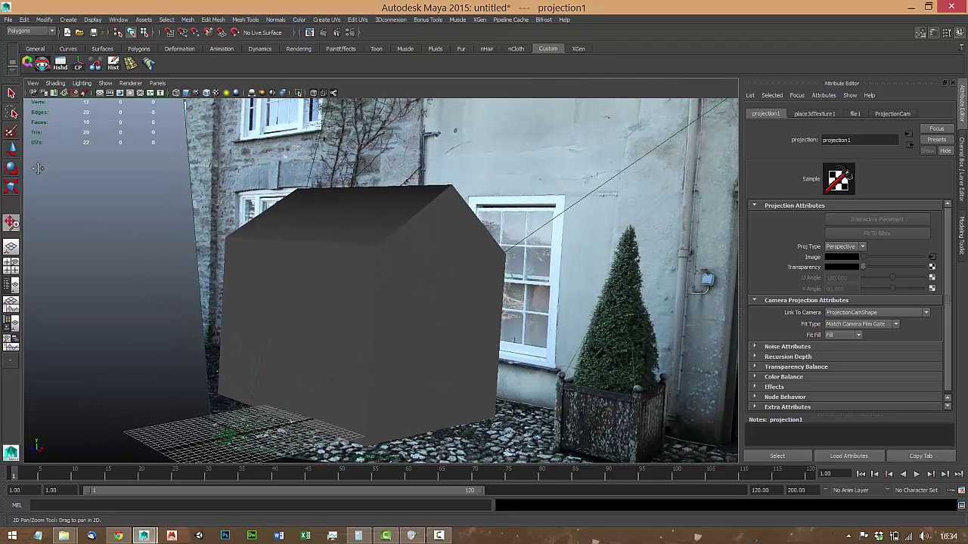
pyautogui.click(11, 153)
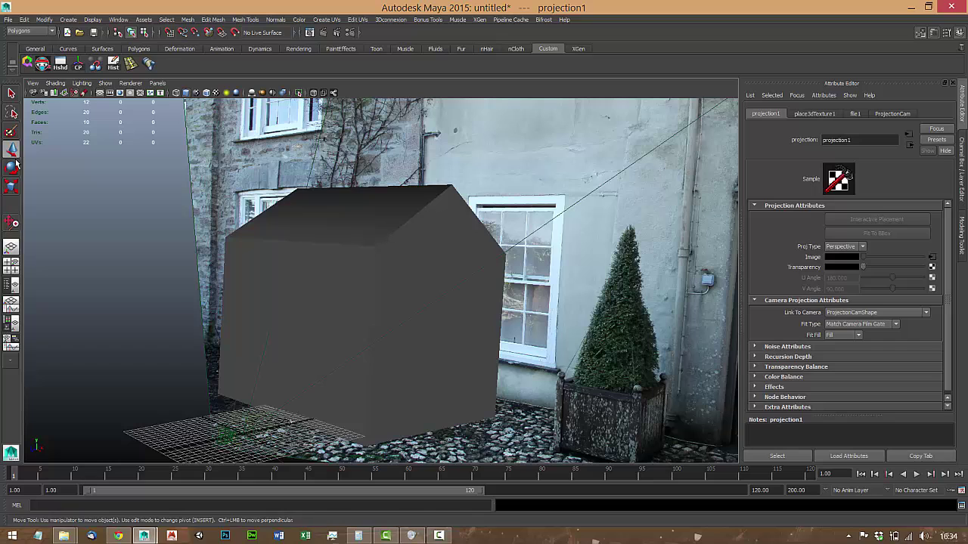
pyautogui.click(270, 294)
pyautogui.moveTo(289, 294); pyautogui.dragTo(384, 517, button='right')
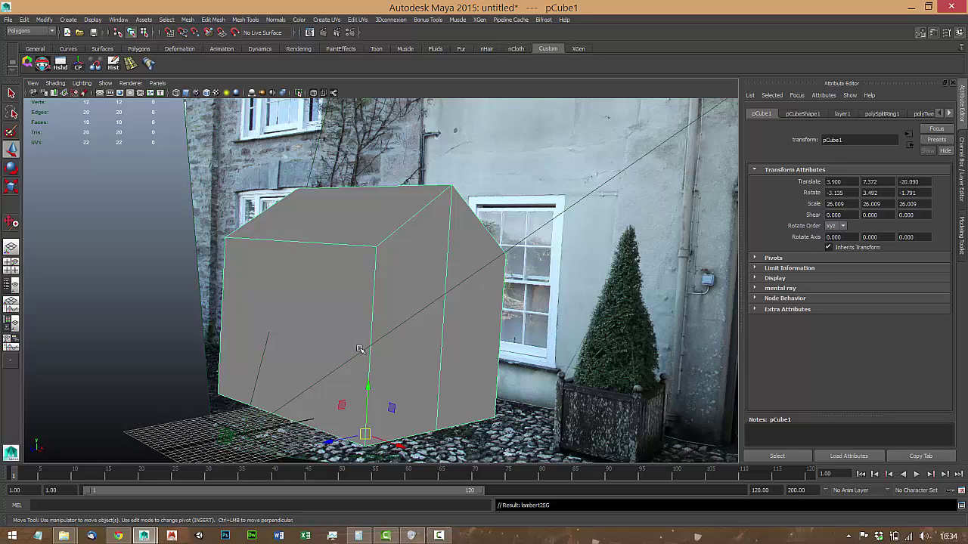
# Turn on textured shading in the perspective view and examine the photo projection on the house's front and gable walls
pyautogui.press('6')
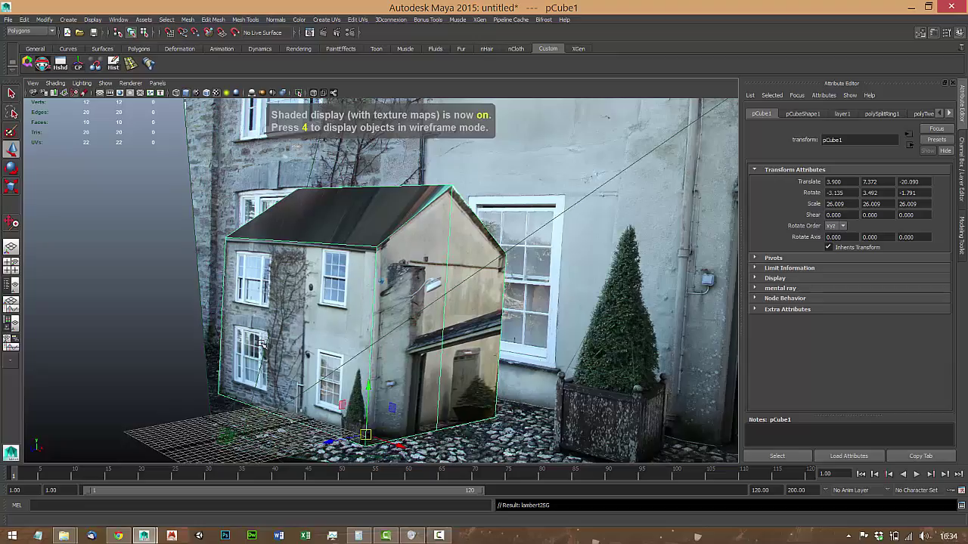
pyautogui.scroll(10, 260, 344)
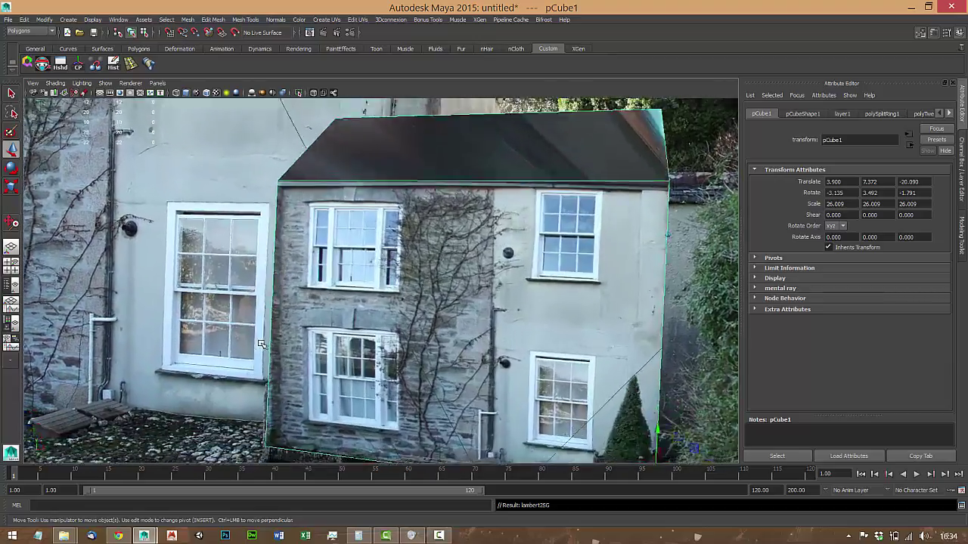
pyautogui.scroll(10, 259, 344)
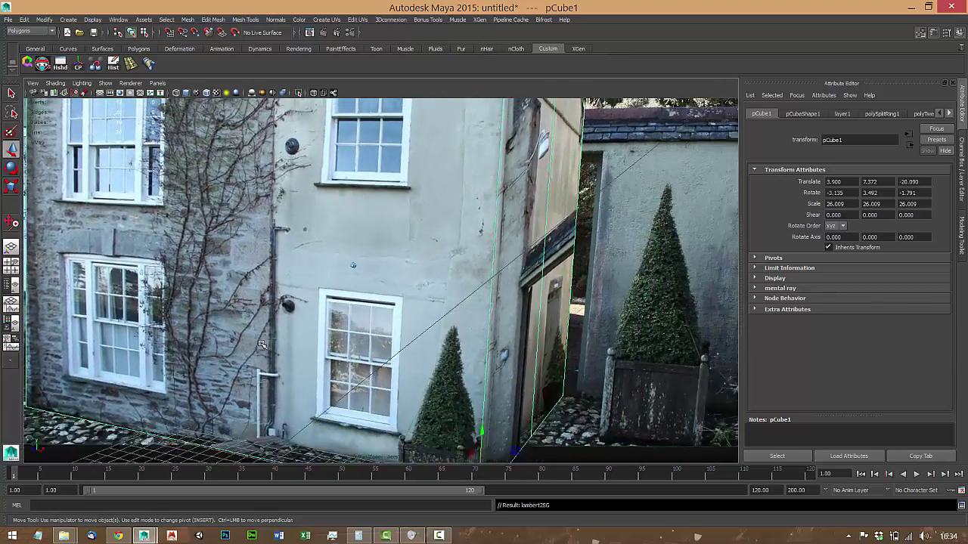
# Examine the photo projection on the house's walls and roof from different distances, and return to the maximized projection camera view
pyautogui.scroll(-10, 260, 344)
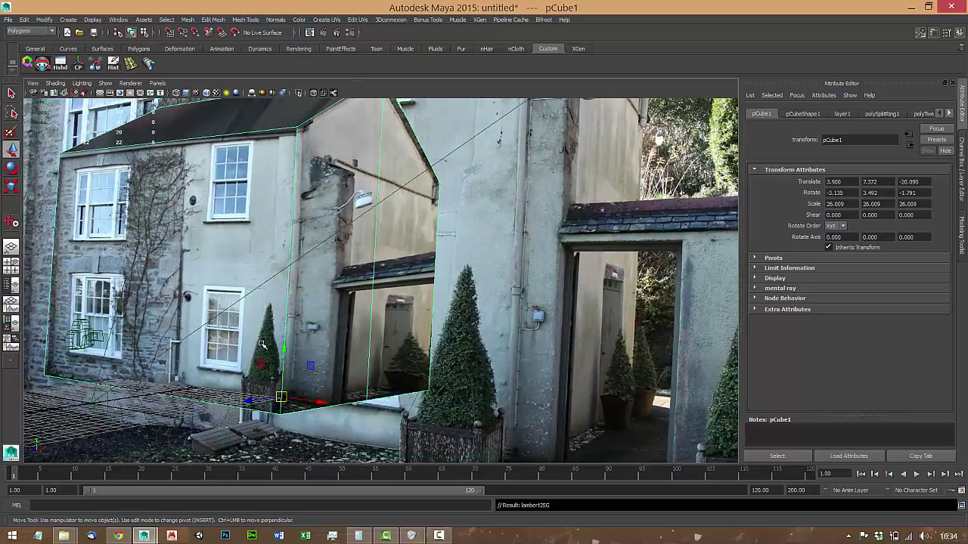
pyautogui.scroll(-6, 260, 343)
pyautogui.scroll(3, 259, 344)
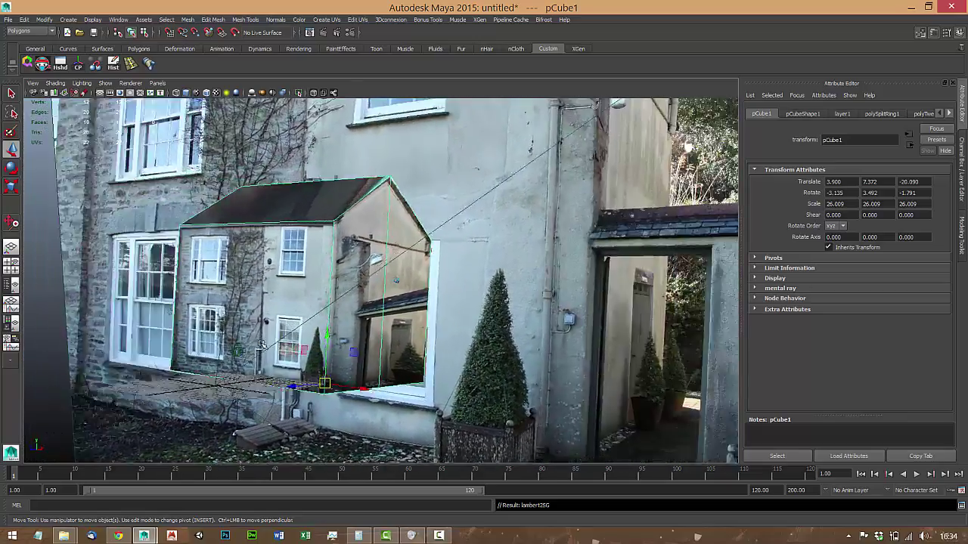
pyautogui.scroll(5, 259, 344)
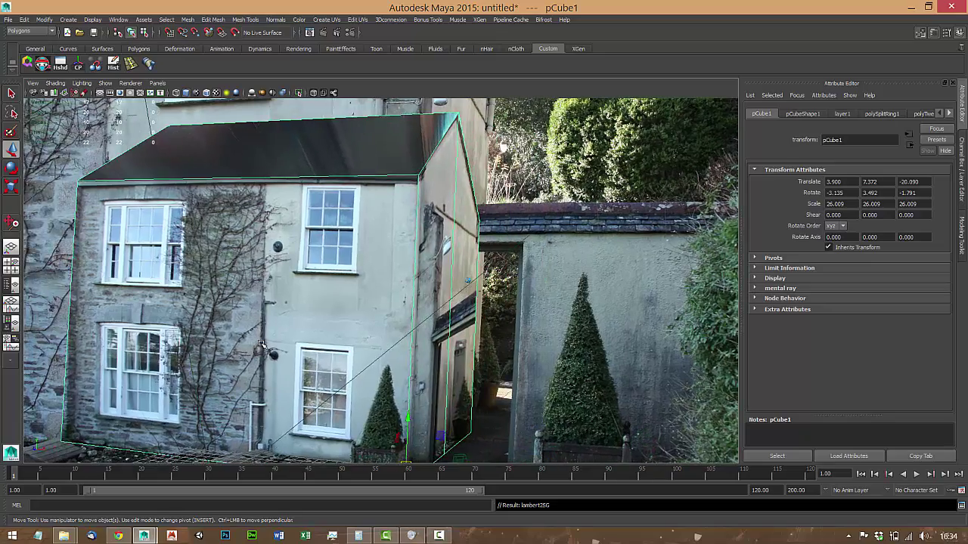
pyautogui.scroll(-5, 259, 344)
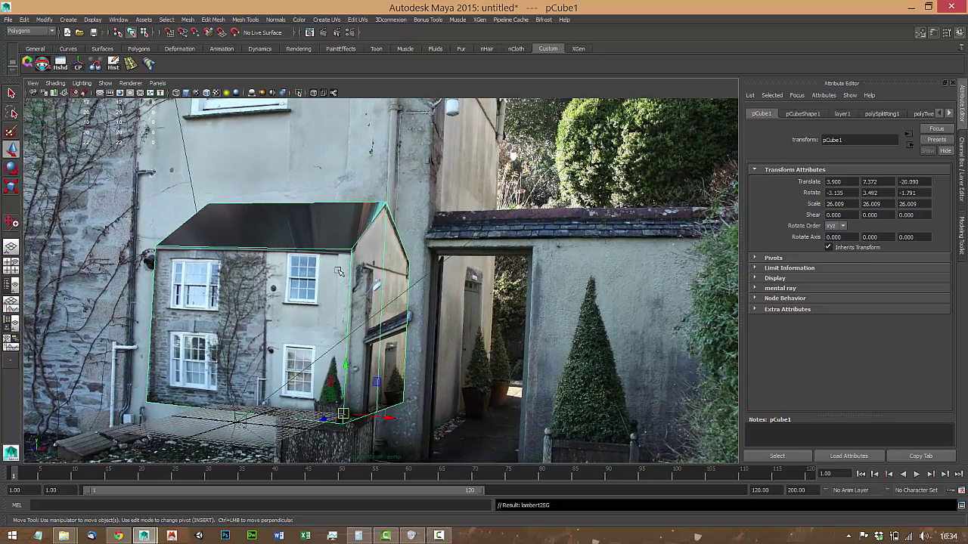
pyautogui.press('space')
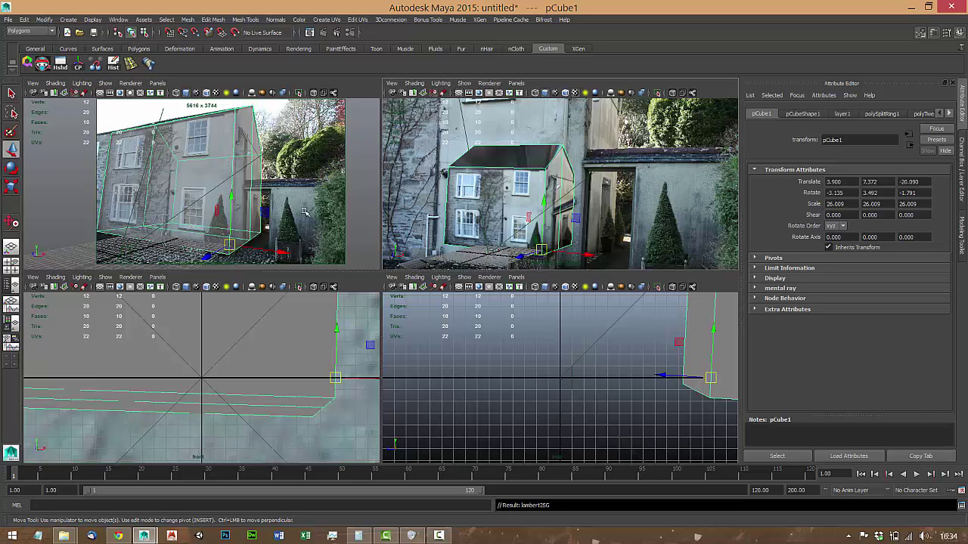
pyautogui.press('space')
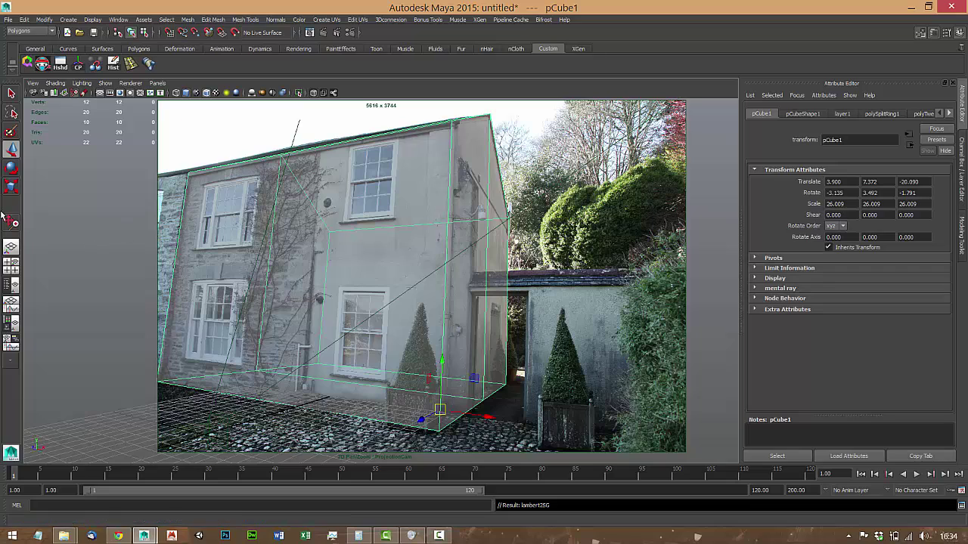
# Create a polygon cube, enlarge it to a scale of 1.382 and place it near the house corner at 7.776, 11.375, -24.692
pyautogui.click(35, 49)
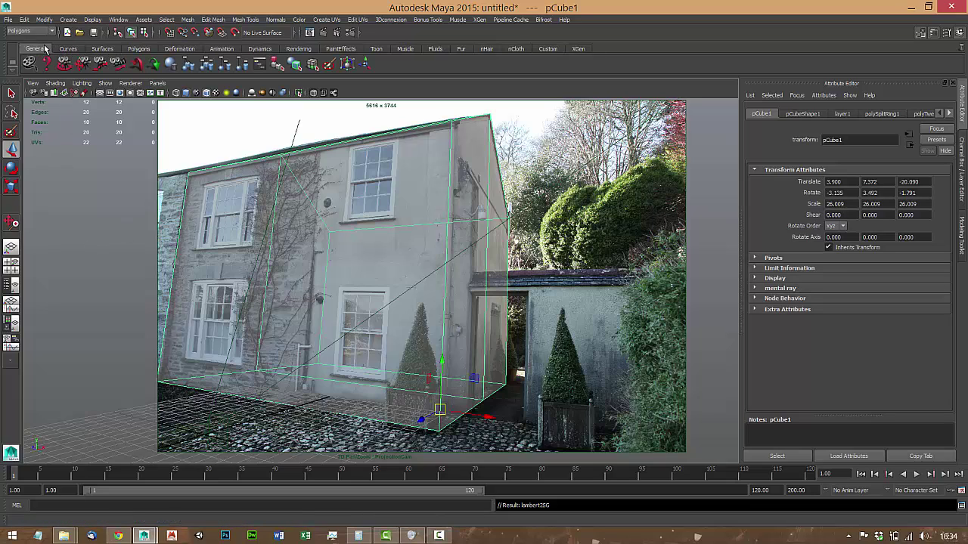
pyautogui.click(139, 49)
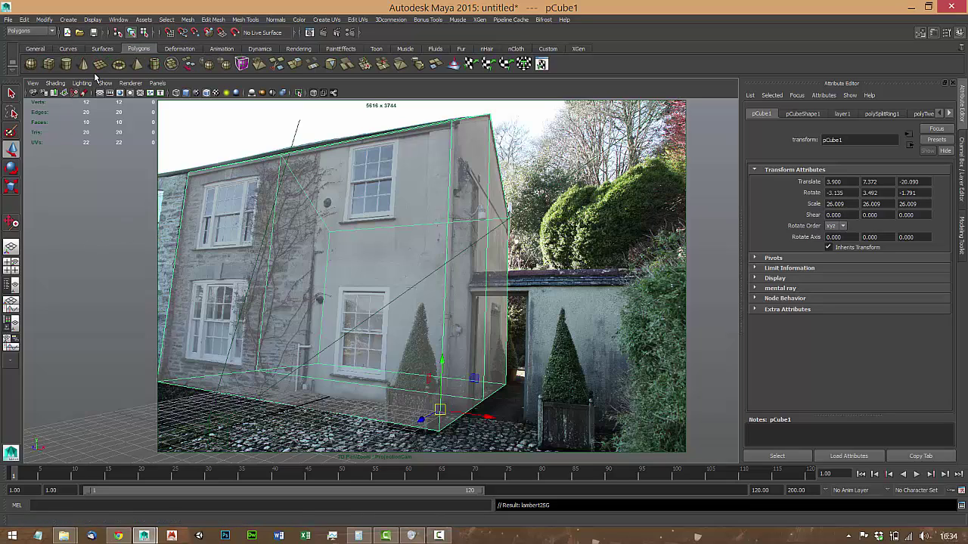
pyautogui.click(50, 65)
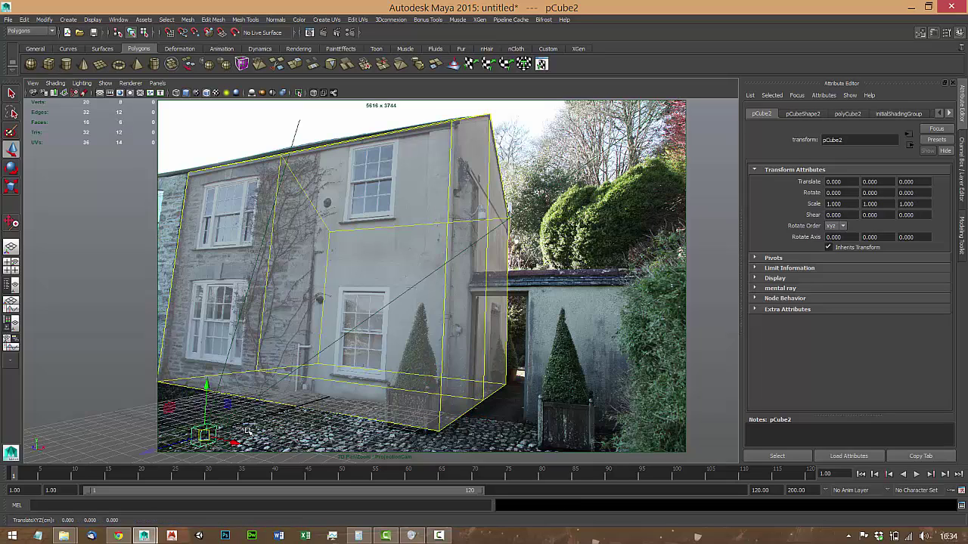
pyautogui.press('r')
pyautogui.moveTo(201, 435); pyautogui.dragTo(488, 384)
pyautogui.press('w')
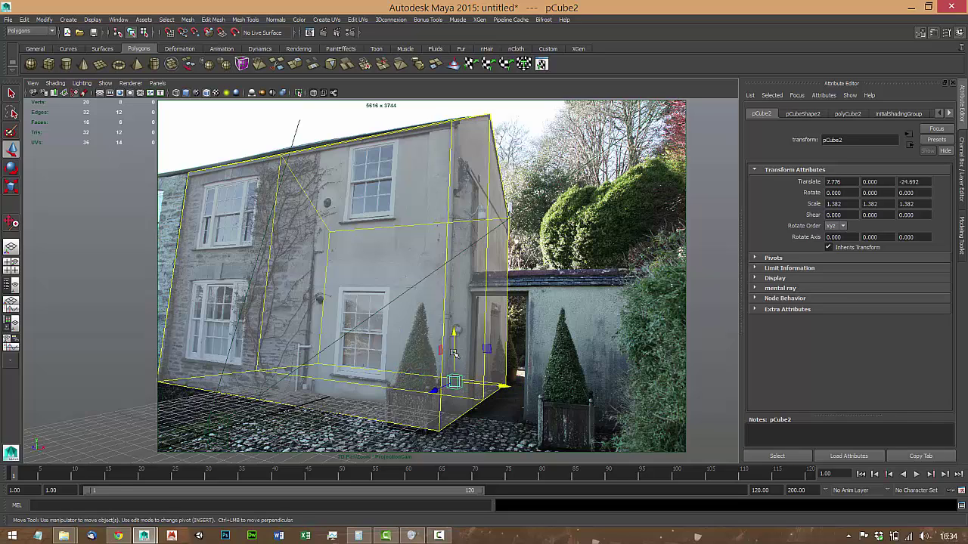
pyautogui.moveTo(454, 352); pyautogui.dragTo(452, 257)
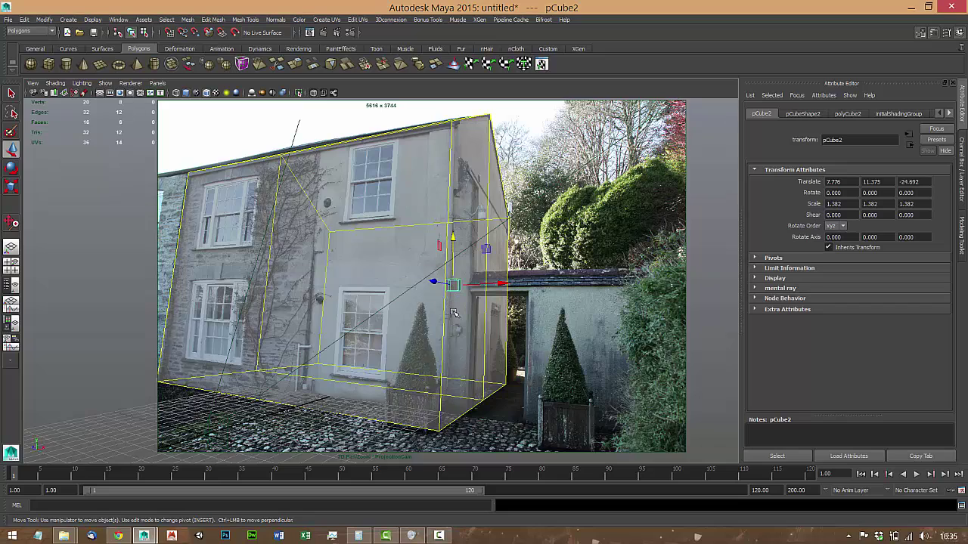
# In the perspective view, scale the new cube to 3.307 and move it to X 10.943 and Z -22.101, beside the doorway roof
pyautogui.press('space')
pyautogui.press('space')
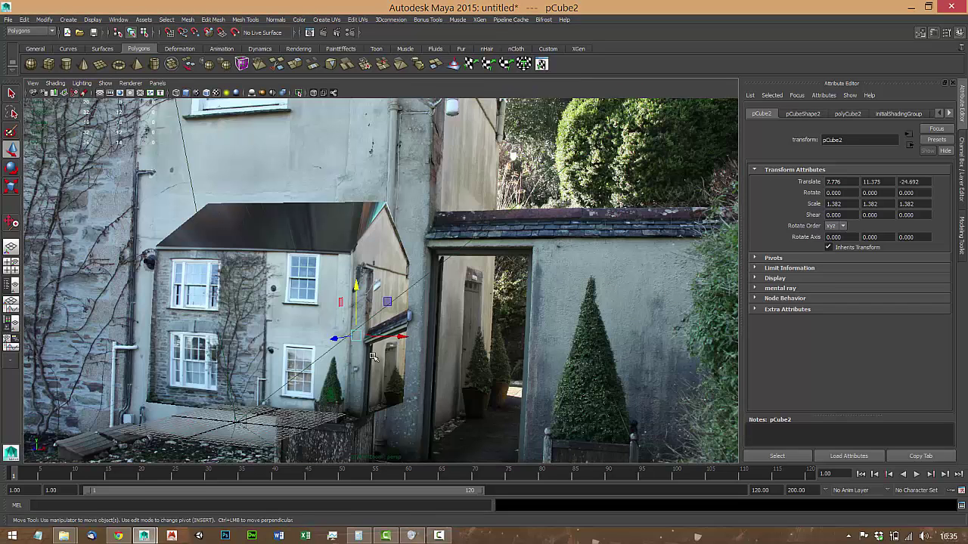
pyautogui.moveTo(399, 341); pyautogui.dragTo(376, 337)
pyautogui.press('r')
pyautogui.scroll(10, 408, 349)
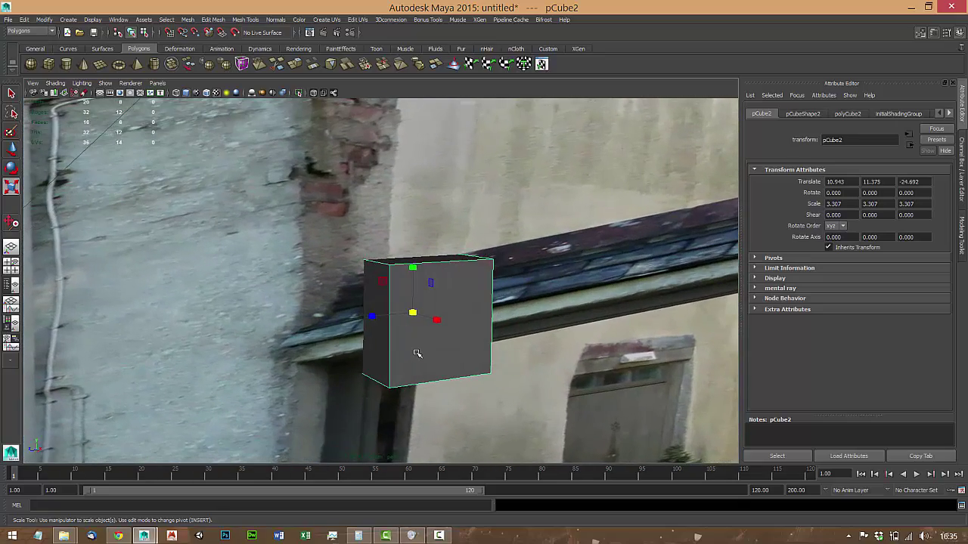
pyautogui.press('w')
pyautogui.moveTo(395, 318); pyautogui.dragTo(301, 323)
# In the projection camera view, select the cube's outer end vertices and stretch them along X past the photo's edge, following the garden wall roof
pyautogui.press('space')
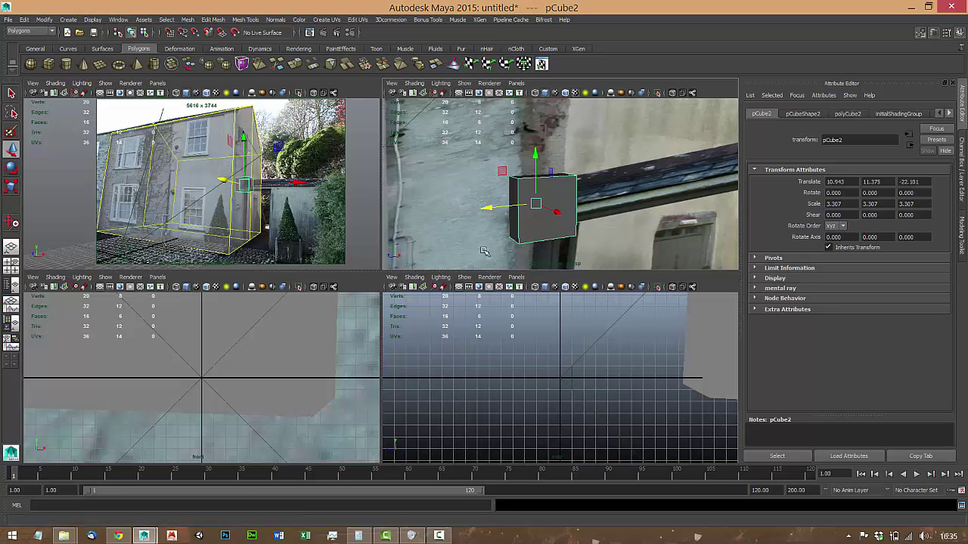
pyautogui.press('space')
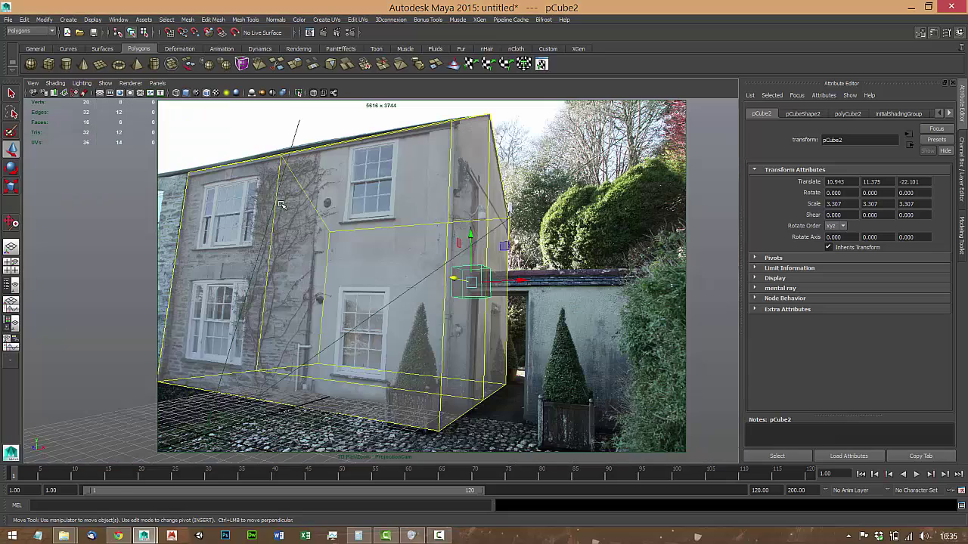
pyautogui.moveTo(488, 279); pyautogui.dragTo(454, 277, button='right')
pyautogui.moveTo(546, 246); pyautogui.dragTo(478, 306)
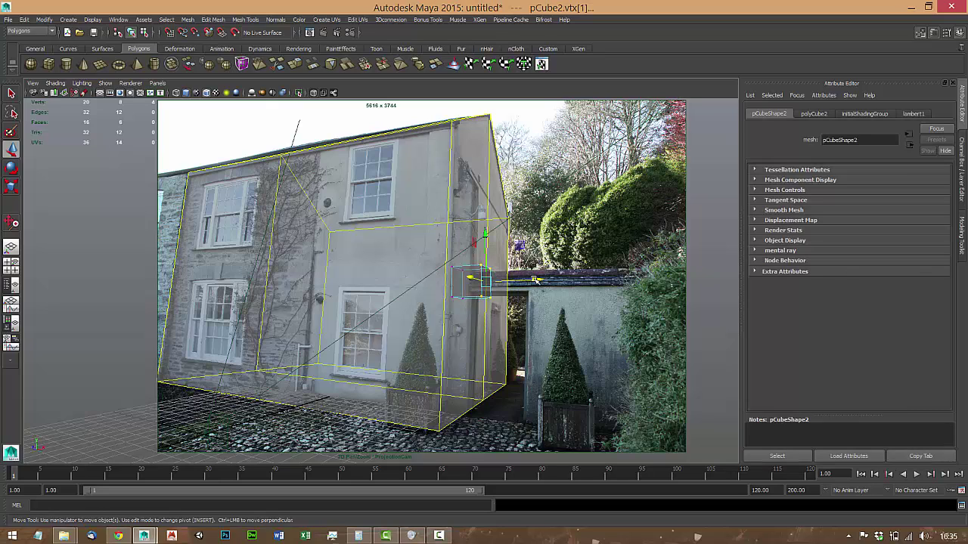
pyautogui.moveTo(535, 280); pyautogui.dragTo(786, 288)
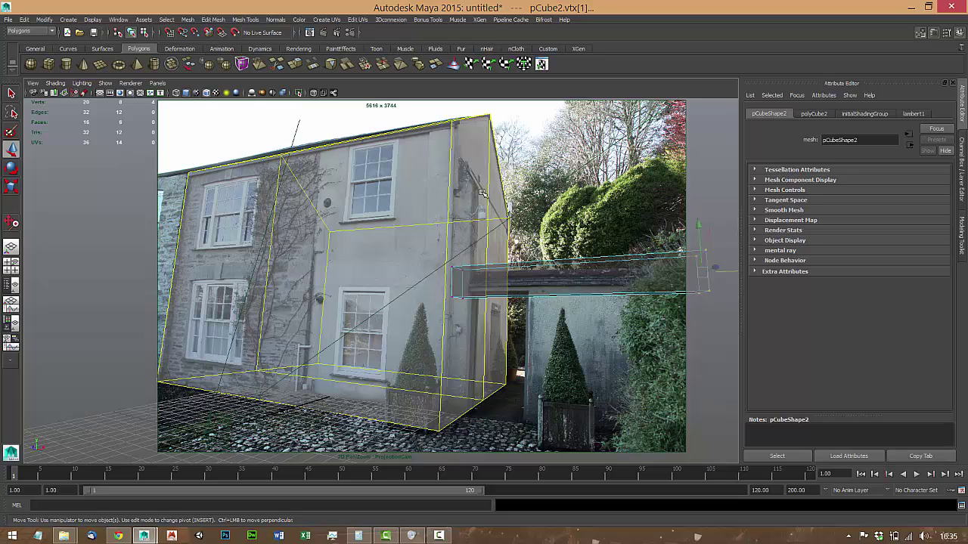
# Lower the long box's top vertices and raise its bottom vertices to match the tiled roof strip above the garden wall
pyautogui.moveTo(428, 185); pyautogui.dragTo(707, 276)
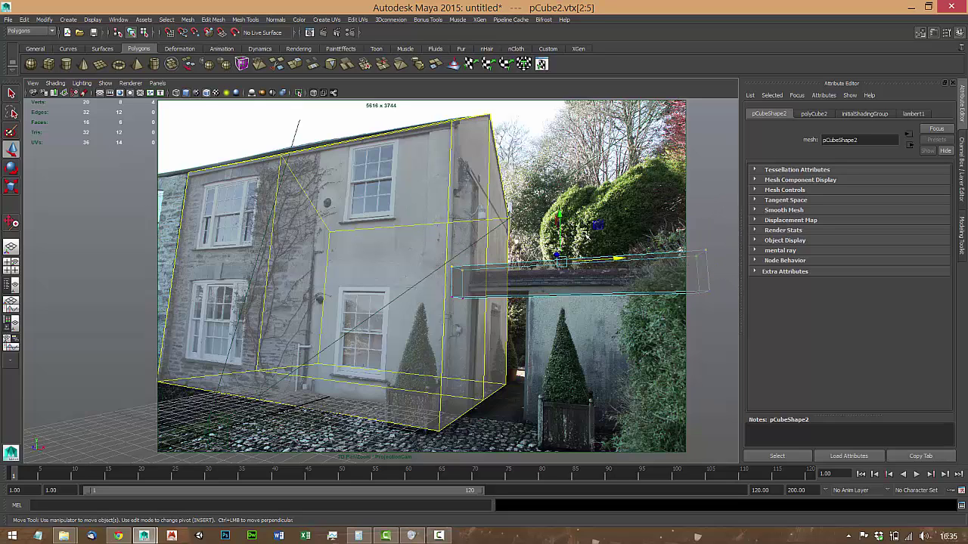
pyautogui.moveTo(559, 217); pyautogui.dragTo(561, 226)
pyautogui.hotkey('ctrl', 'z')
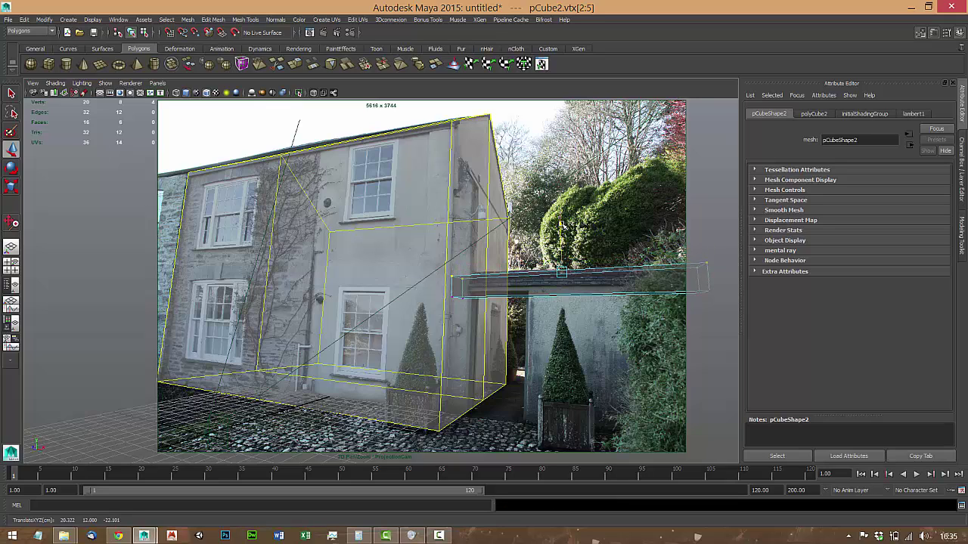
pyautogui.moveTo(432, 288); pyautogui.dragTo(731, 323)
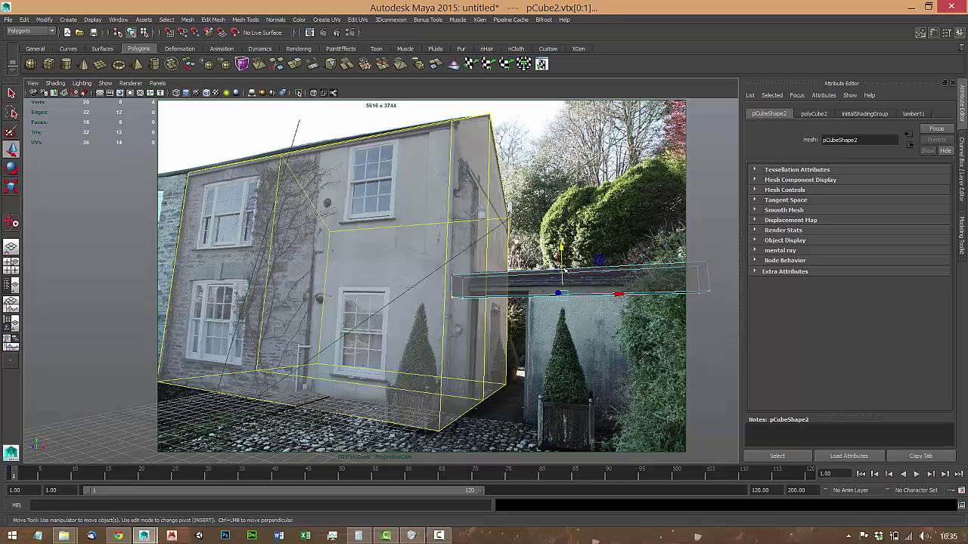
pyautogui.click(478, 301)
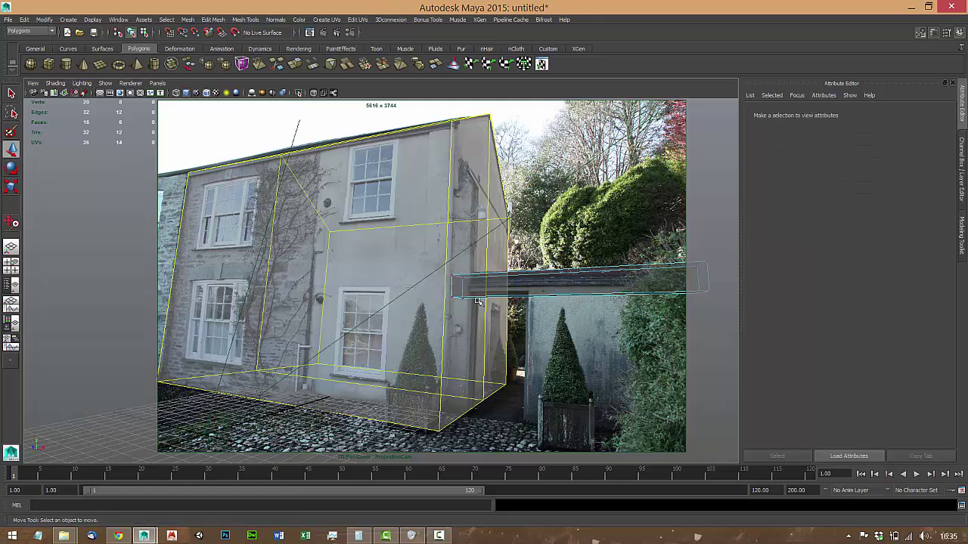
pyautogui.moveTo(424, 283); pyautogui.dragTo(727, 325)
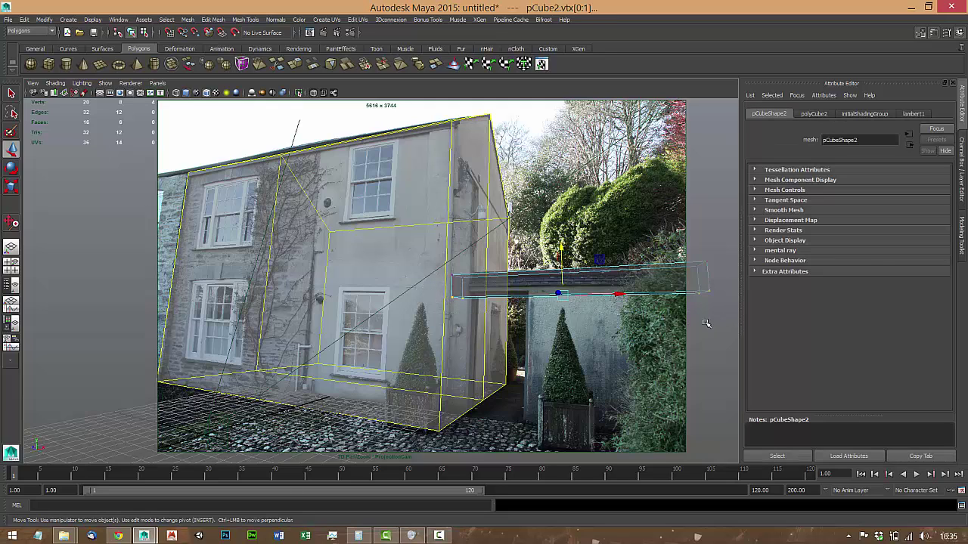
pyautogui.moveTo(560, 248)
pyautogui.mouseDown()
pyautogui.moveTo(563, 234)
pyautogui.moveTo(564, 243)
pyautogui.mouseUp()
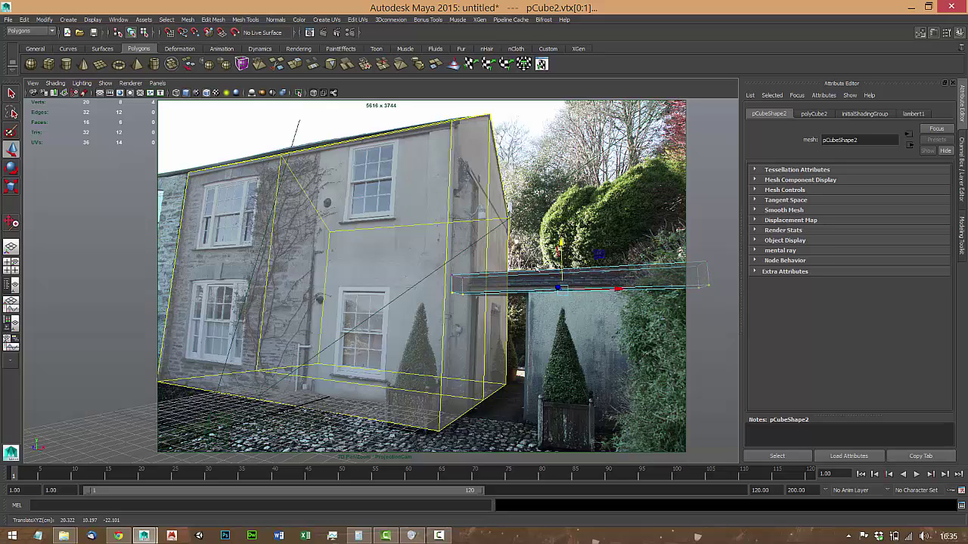
pyautogui.click(637, 338)
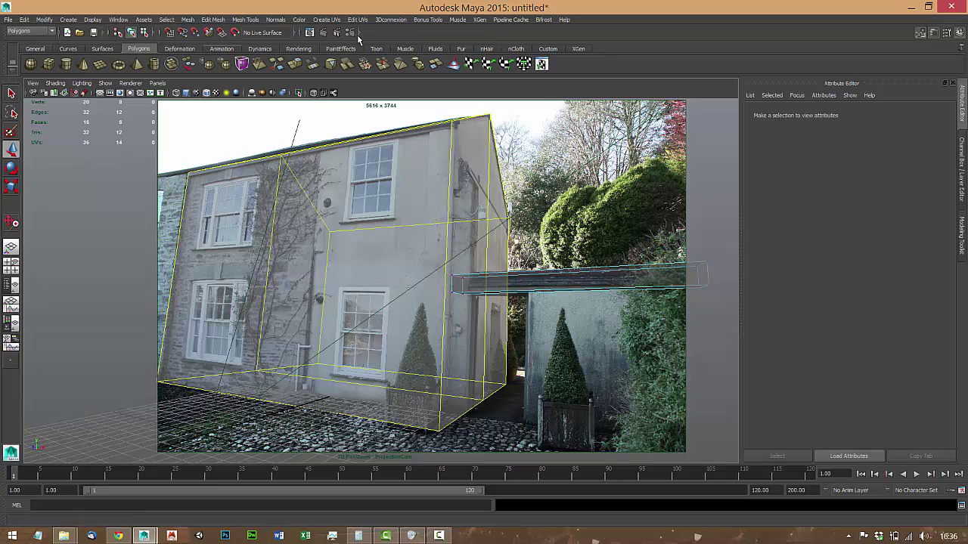
# Try to insert an edge loop around the long box with the Insert Edge Loop tool, and undo it
pyautogui.click(556, 50)
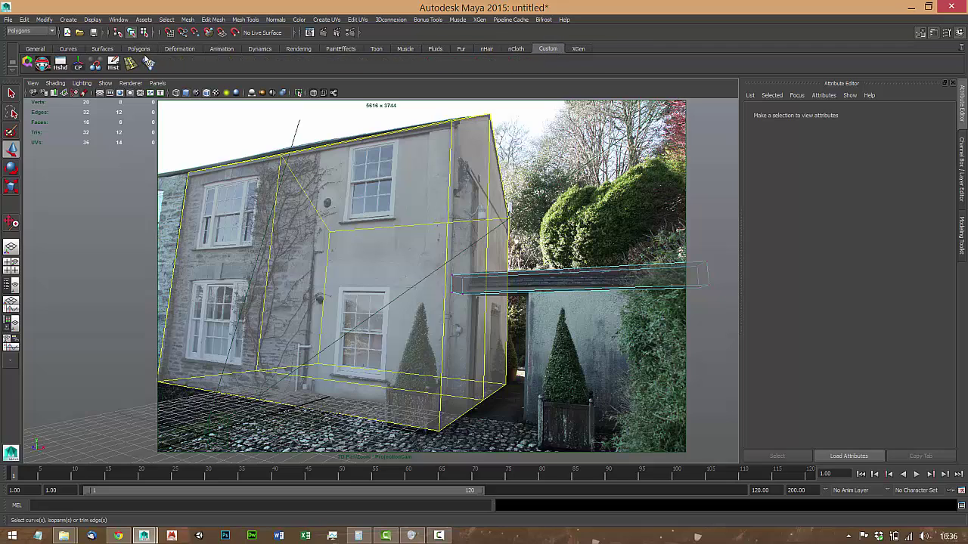
pyautogui.click(131, 63)
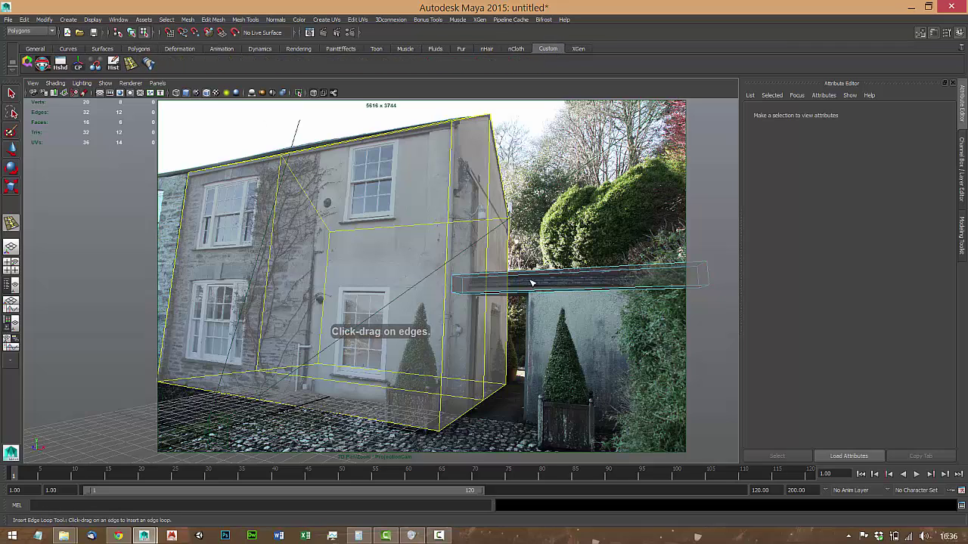
pyautogui.moveTo(529, 291); pyautogui.dragTo(540, 300)
pyautogui.hotkey('ctrl', 'z')
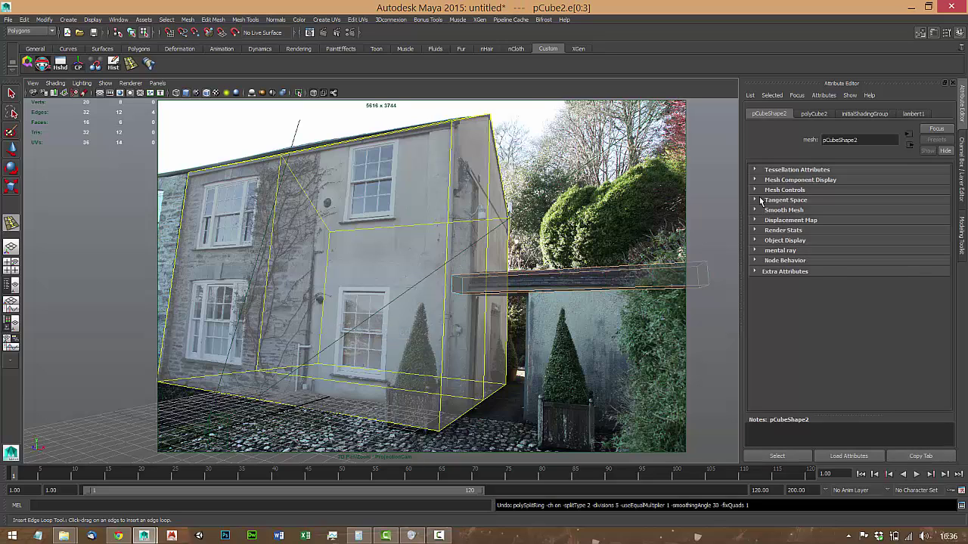
# Show the Modeling Toolkit and insert an edge loop around the long box with Multi-Cut, in line with the doorway's far side
pyautogui.click(918, 33)
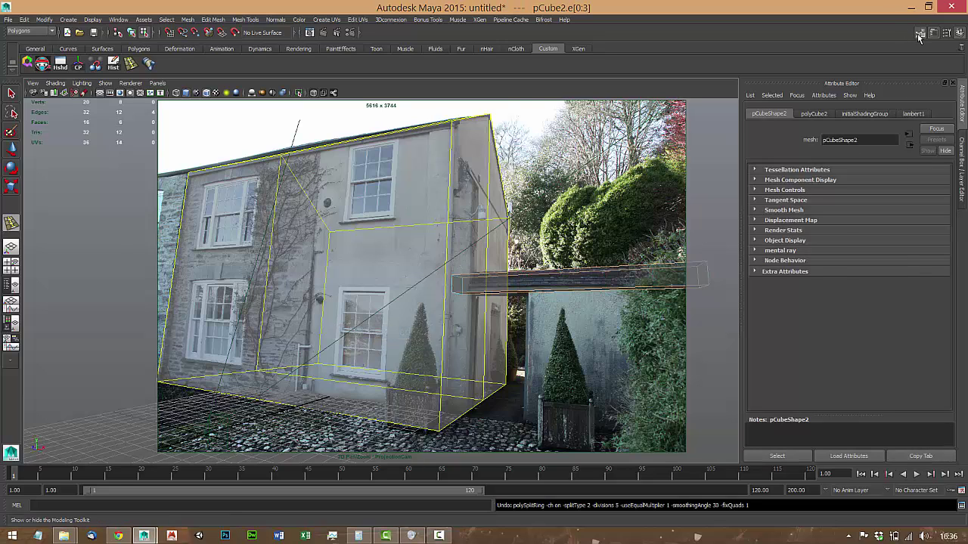
pyautogui.click(918, 33)
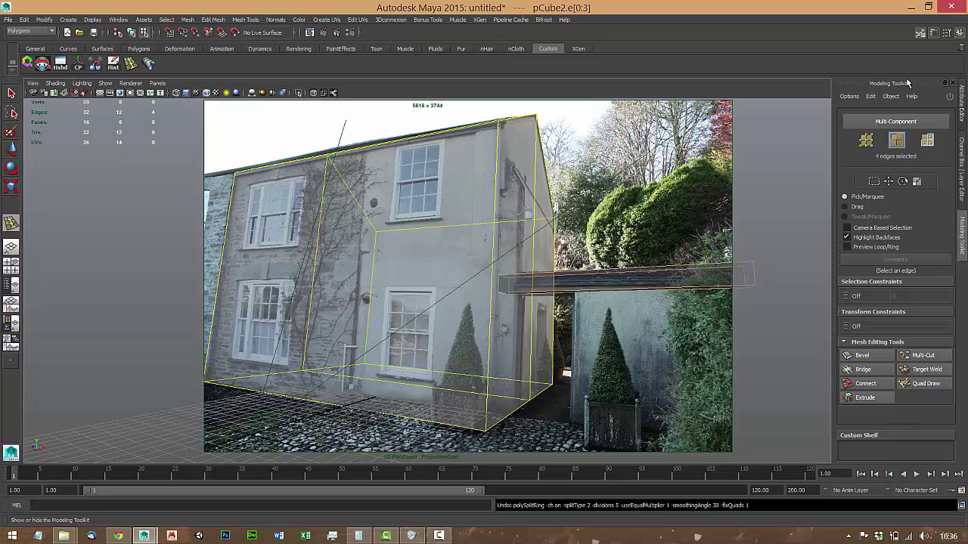
pyautogui.click(925, 356)
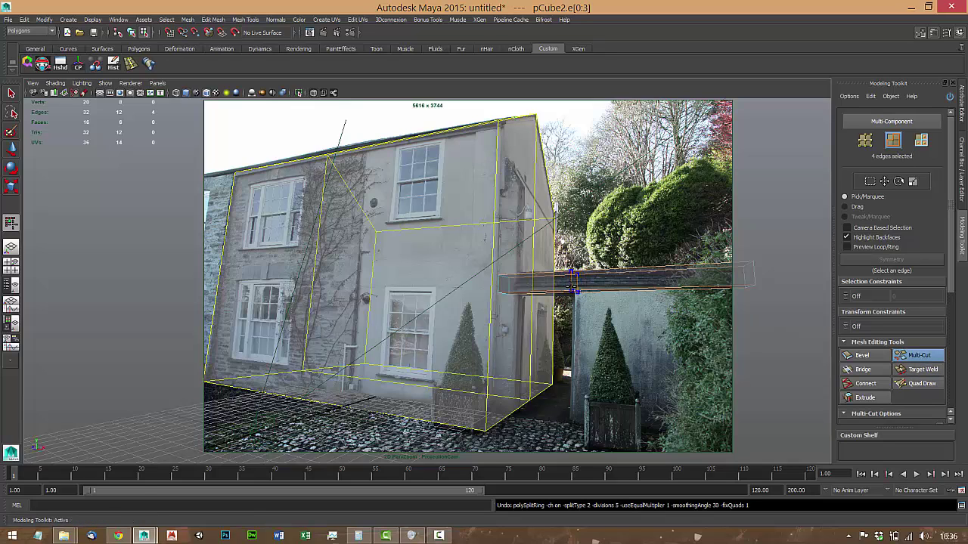
pyautogui.keyDown('ctrl'); pyautogui.click(573, 279); pyautogui.keyUp('ctrl')
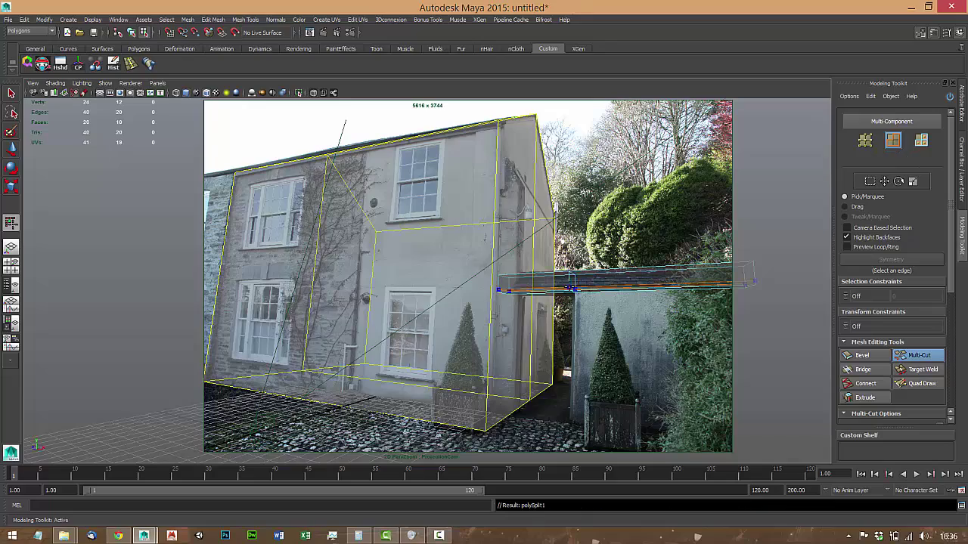
# In the perspective view, extrude the underside face of the long box's longer section downward by 16.3 to form the garden wall
pyautogui.press('space')
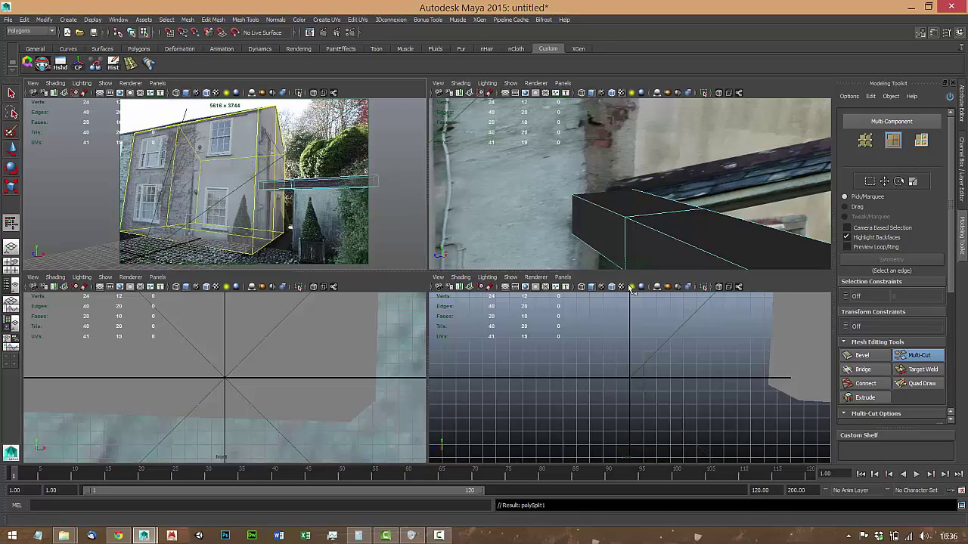
pyautogui.press('space')
pyautogui.scroll(-5, 527, 275)
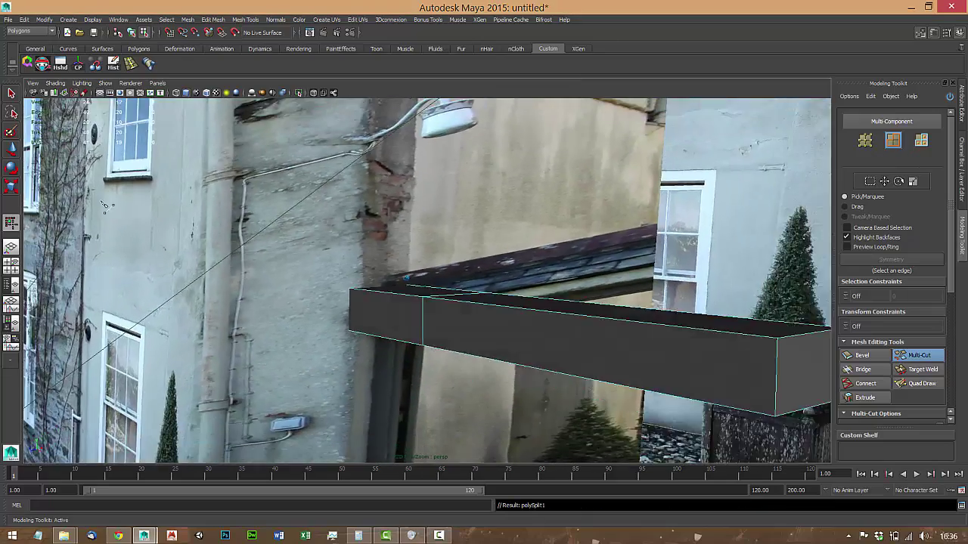
pyautogui.click(15, 146)
pyautogui.keyDown('alt'); pyautogui.moveTo(408, 318); pyautogui.dragTo(425, 238); pyautogui.keyUp('alt')
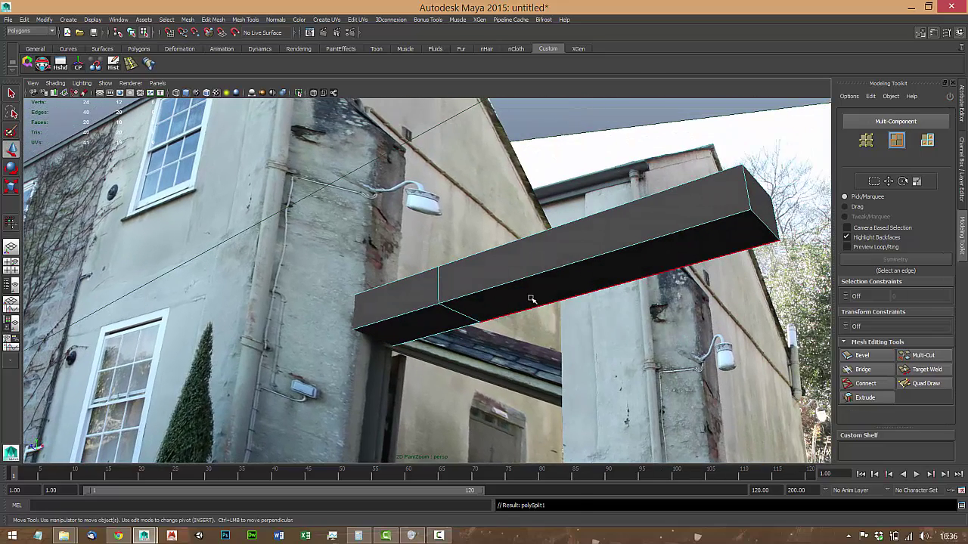
pyautogui.moveTo(531, 283); pyautogui.dragTo(531, 305, button='right')
pyautogui.click(535, 291)
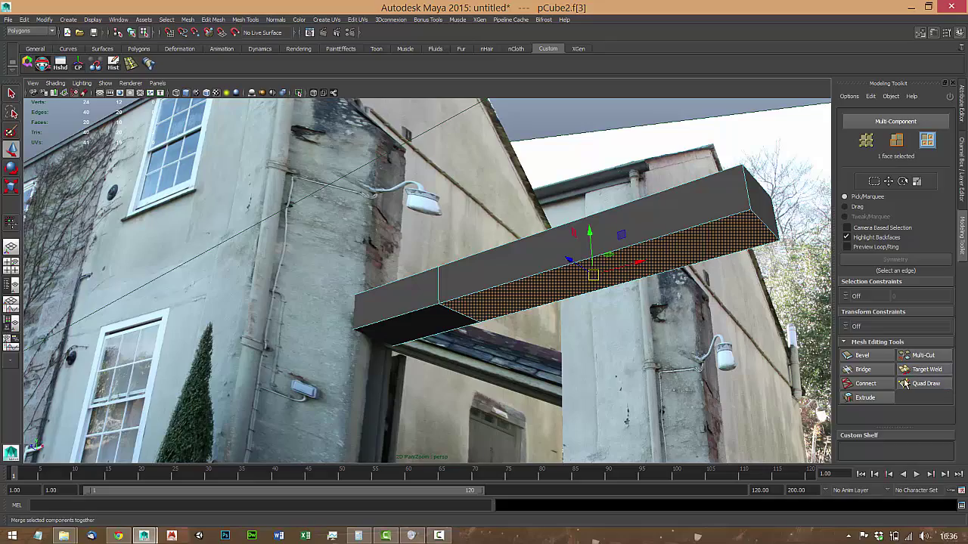
pyautogui.click(864, 397)
pyautogui.keyDown('alt'); pyautogui.moveTo(681, 288); pyautogui.dragTo(363, 341); pyautogui.keyUp('alt')
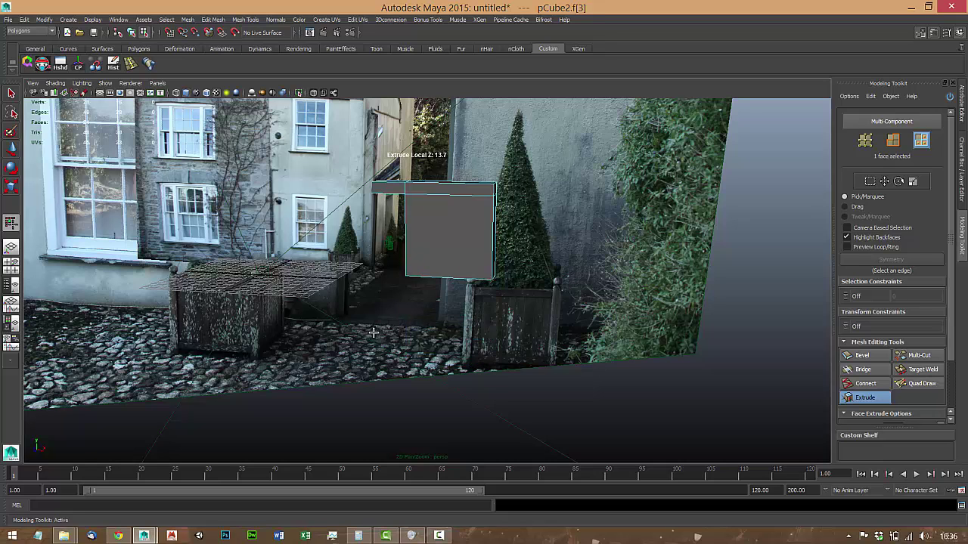
pyautogui.moveTo(427, 277); pyautogui.dragTo(446, 257)
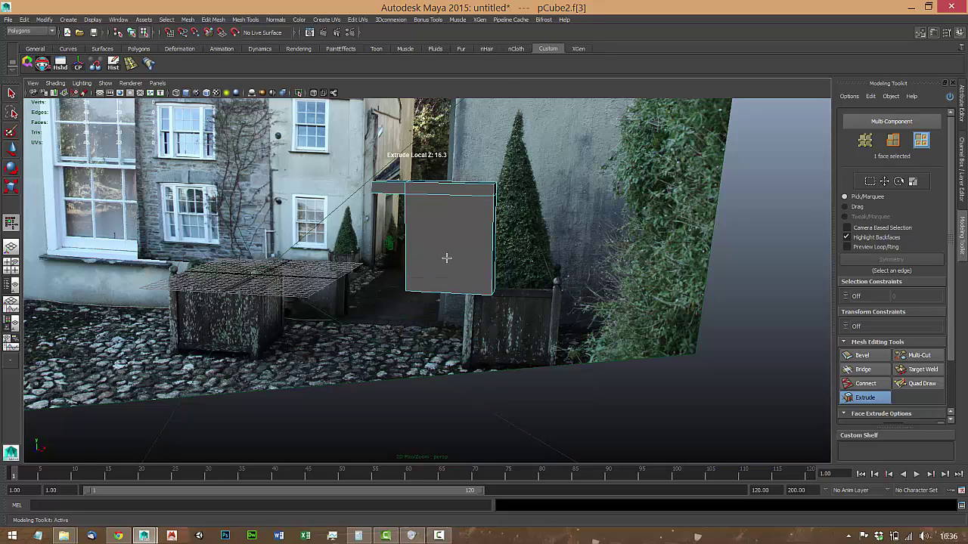
pyautogui.press('space')
pyautogui.press('space')
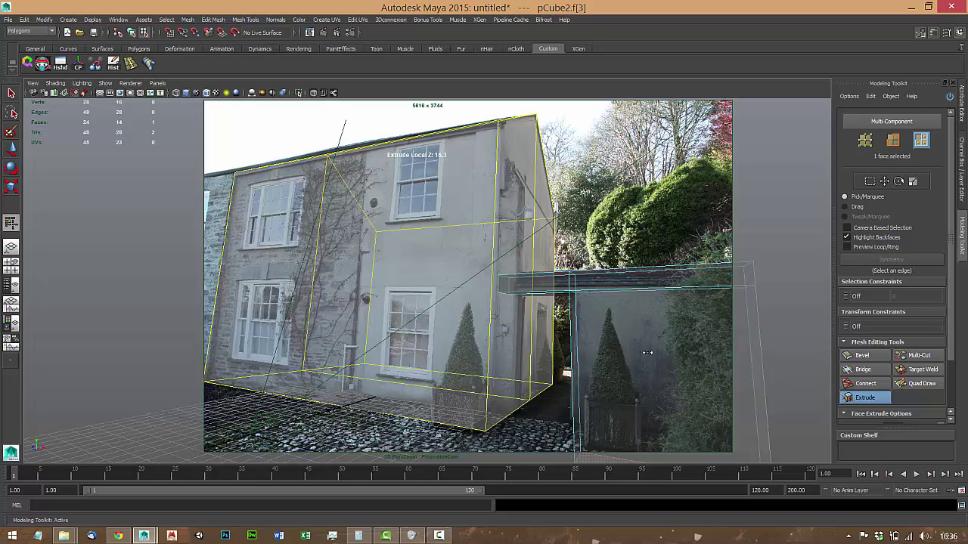
# Create UVs Based On Camera for the whole garden wall object and return it to object selection
pyautogui.press('w')
pyautogui.press('F8')
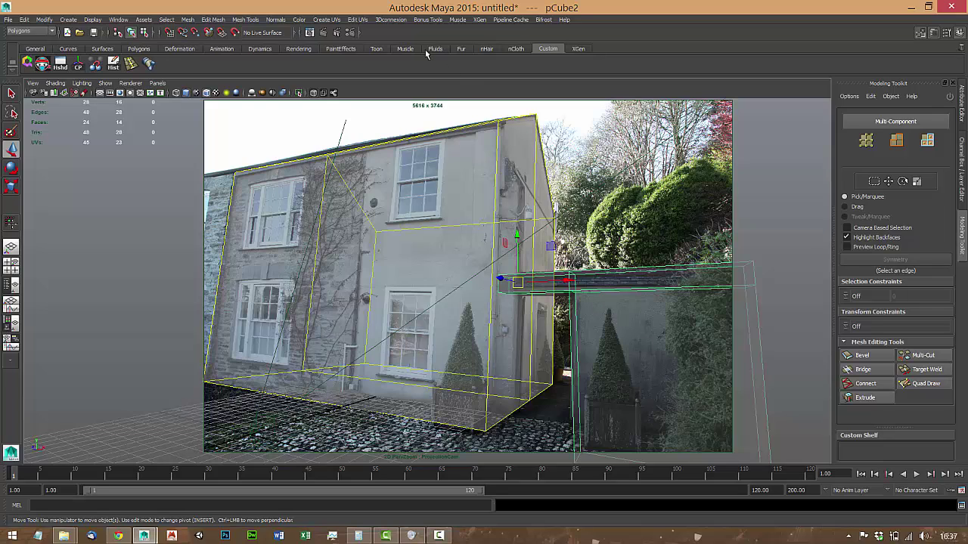
pyautogui.click(327, 19)
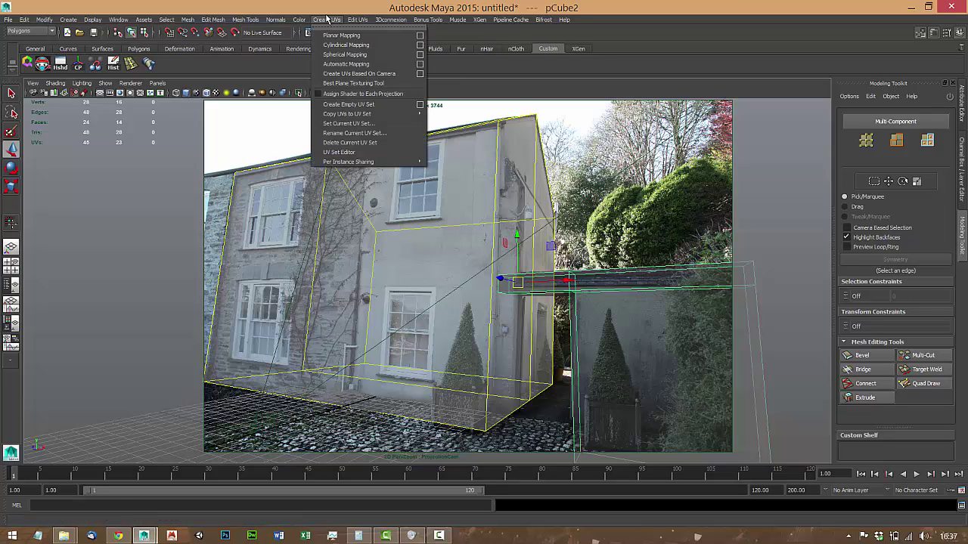
pyautogui.click(366, 73)
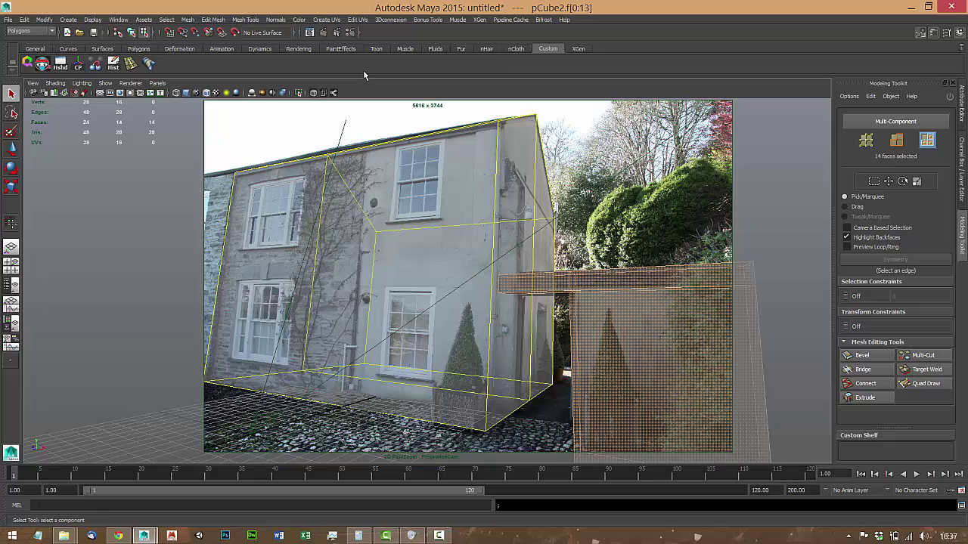
pyautogui.click(781, 199)
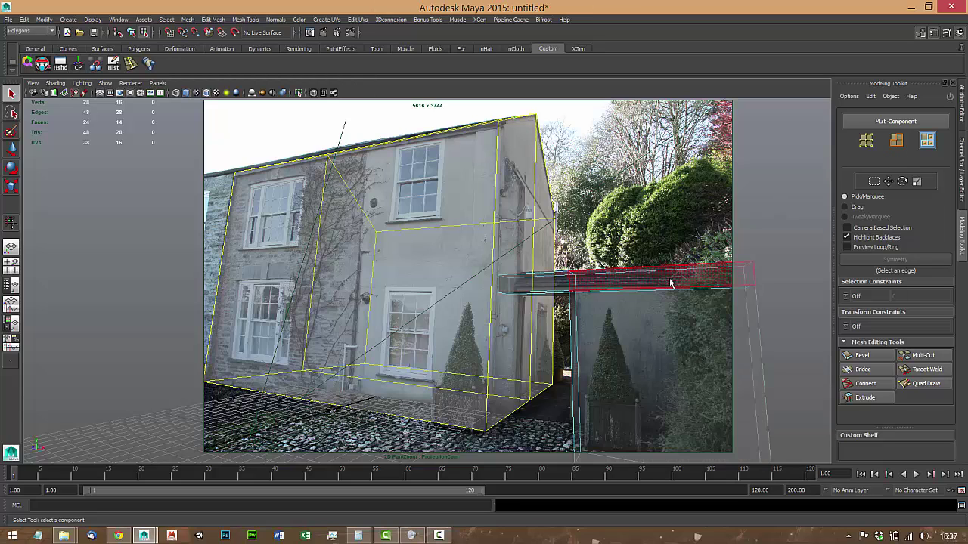
pyautogui.moveTo(651, 283); pyautogui.dragTo(690, 271, button='right')
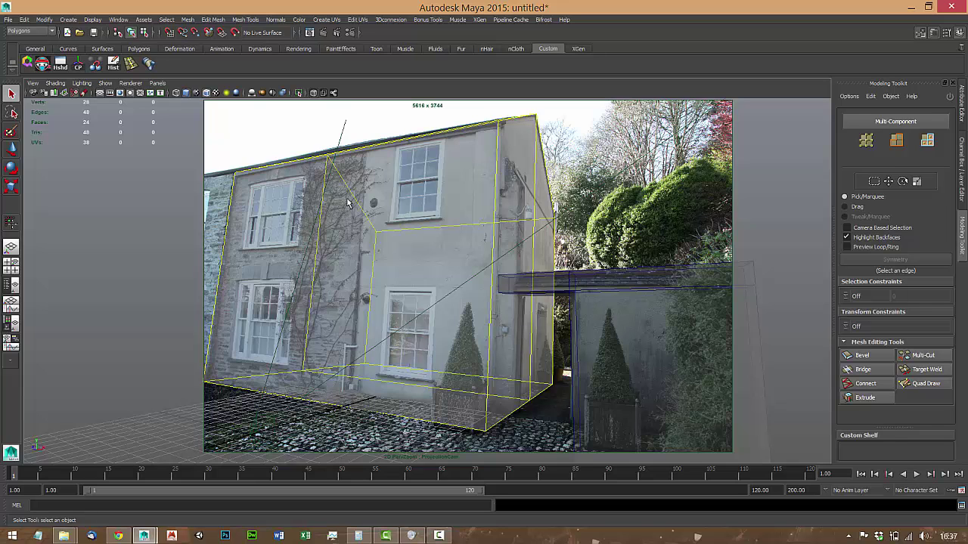
# Assign the HouseProjection material from the Hypershade to the garden wall and close the Hypershade
pyautogui.click(60, 63)
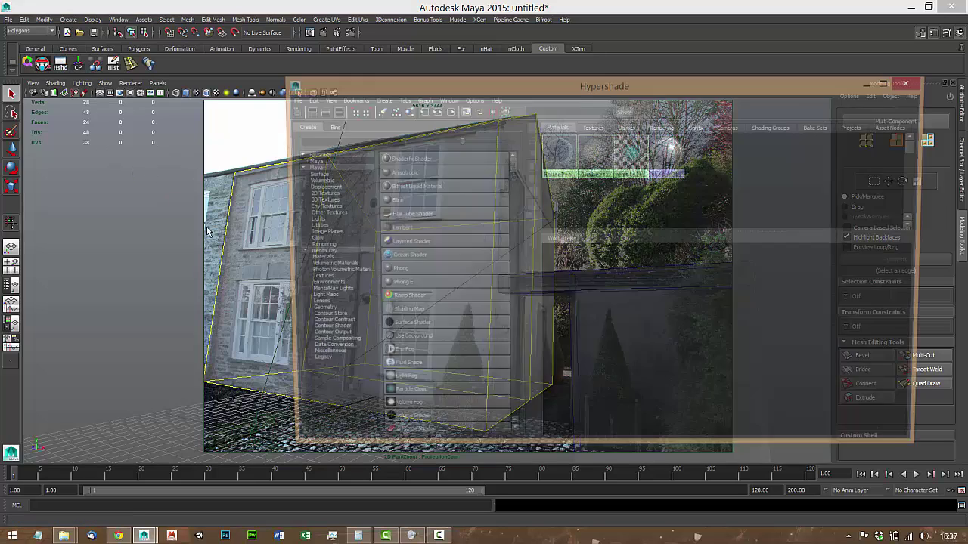
pyautogui.moveTo(578, 85); pyautogui.dragTo(423, 382)
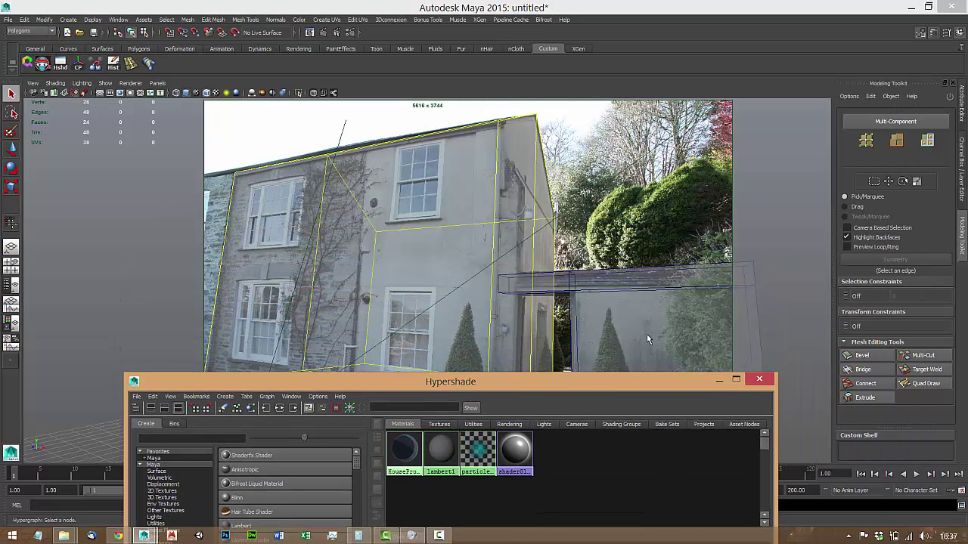
pyautogui.click(756, 378)
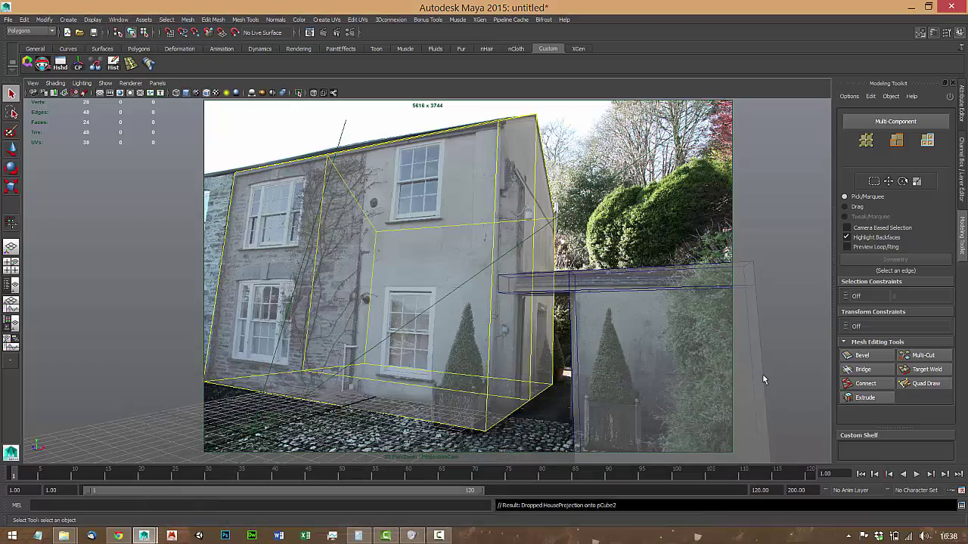
# In the perspective view, select the garden wall's four bottom vertices and raise them along Y until the wrongly projected sky strip disappears
pyautogui.press('space')
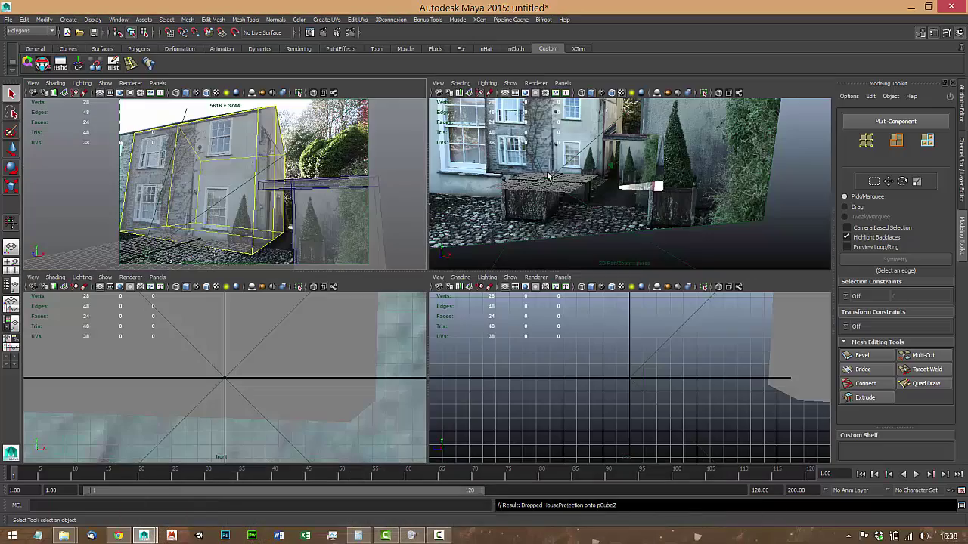
pyautogui.press('space')
pyautogui.scroll(5, 627, 170)
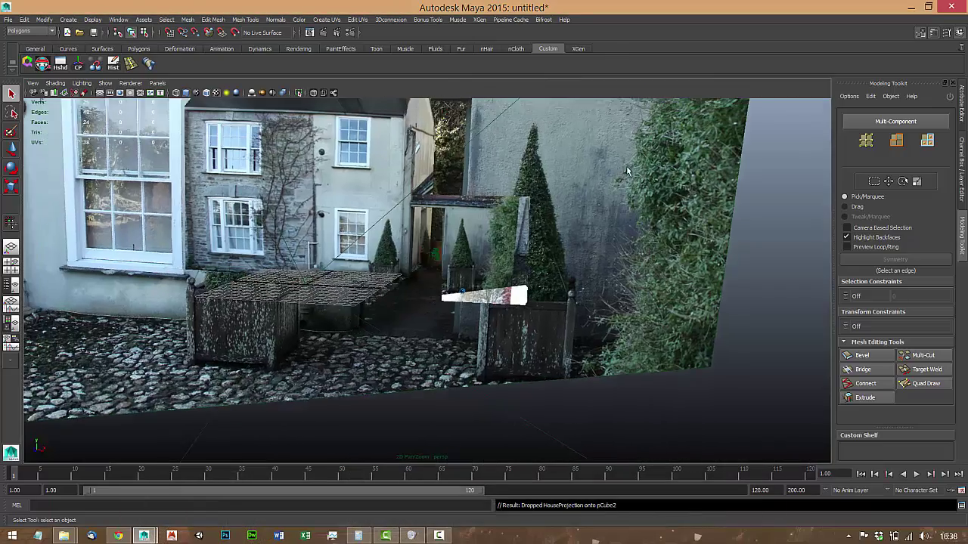
pyautogui.keyDown('alt'); pyautogui.moveTo(627, 182); pyautogui.dragTo(578, 335); pyautogui.keyUp('alt')
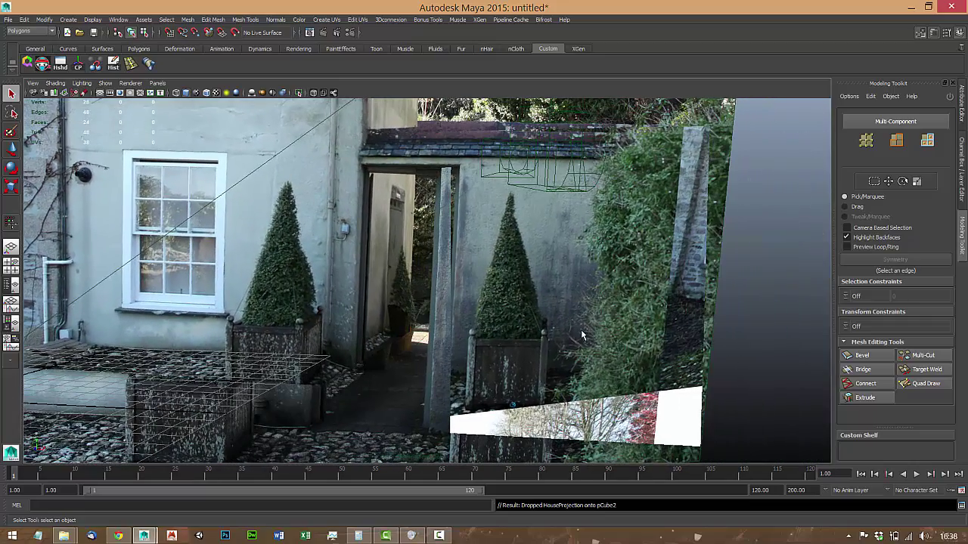
pyautogui.click(578, 335)
pyautogui.moveTo(578, 335); pyautogui.dragTo(536, 283, button='right')
pyautogui.moveTo(421, 265); pyautogui.dragTo(771, 453)
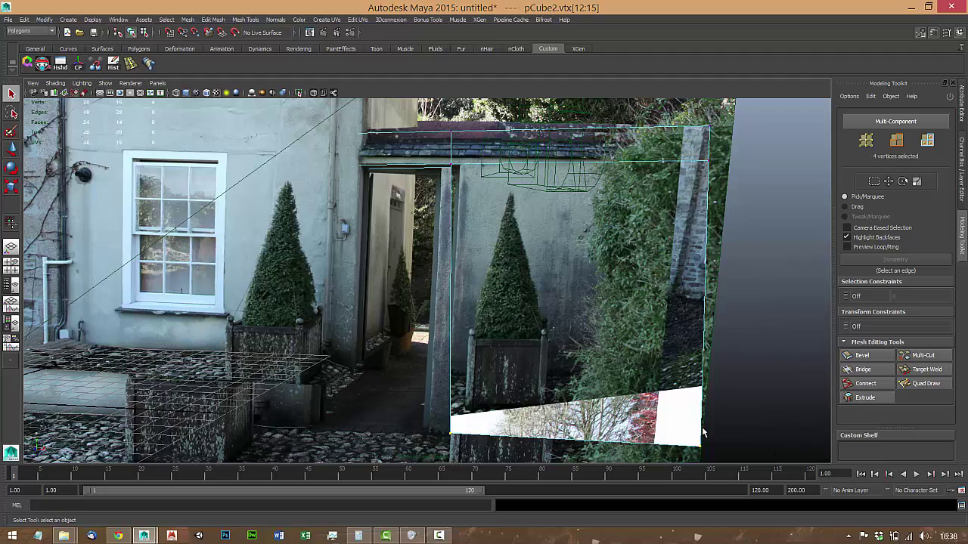
pyautogui.scroll(-1, 636, 432)
pyautogui.scroll(-2, 492, 378)
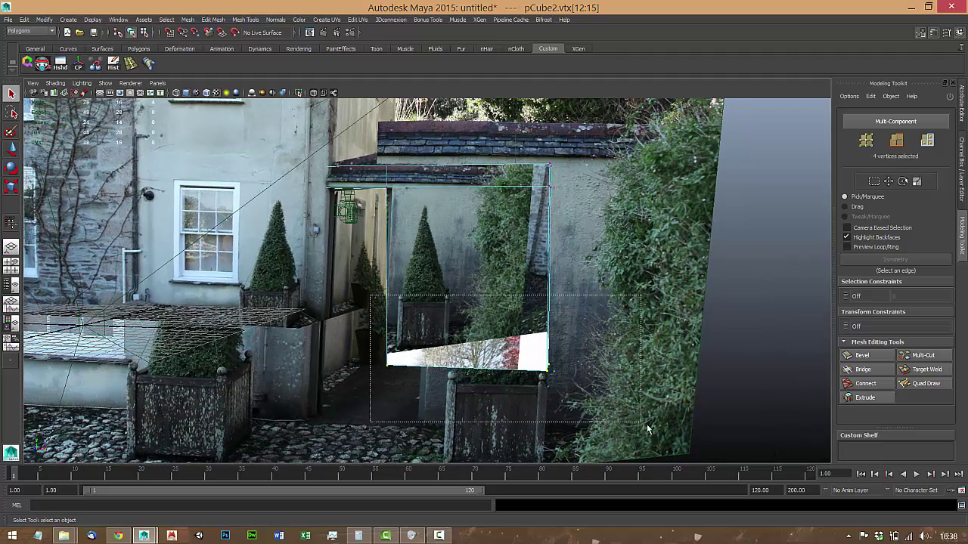
pyautogui.press('w')
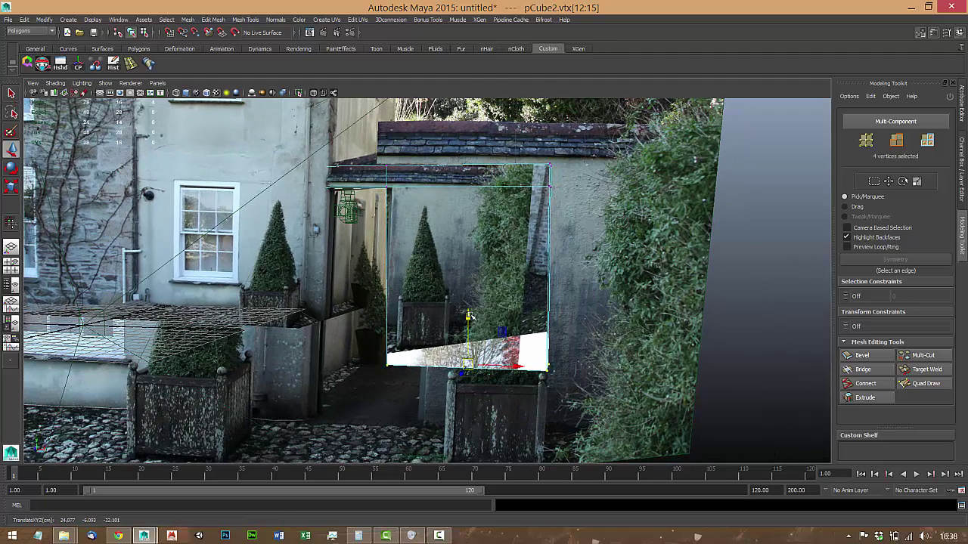
pyautogui.moveTo(473, 331); pyautogui.dragTo(477, 277)
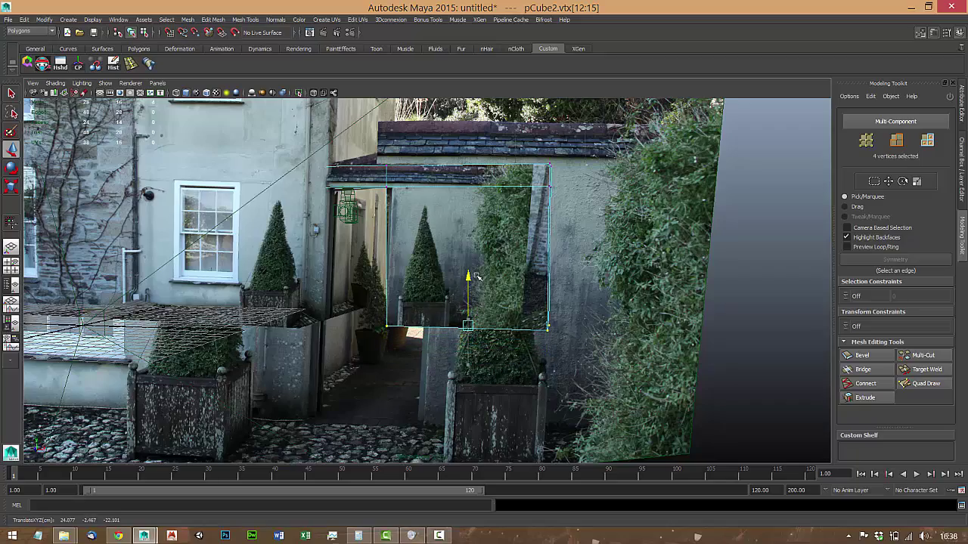
pyautogui.click(729, 289)
# Create a polygon plane for the ground, scale it uniformly to about 108, and widen it along X to about 146
pyautogui.scroll(10, 725, 286)
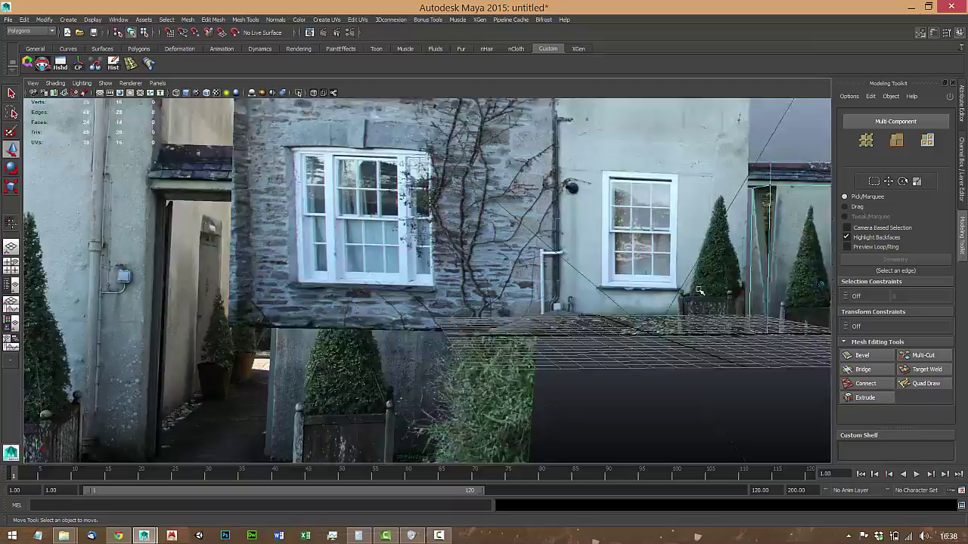
pyautogui.keyDown('alt'); pyautogui.moveTo(700, 291); pyautogui.dragTo(314, 338); pyautogui.keyUp('alt')
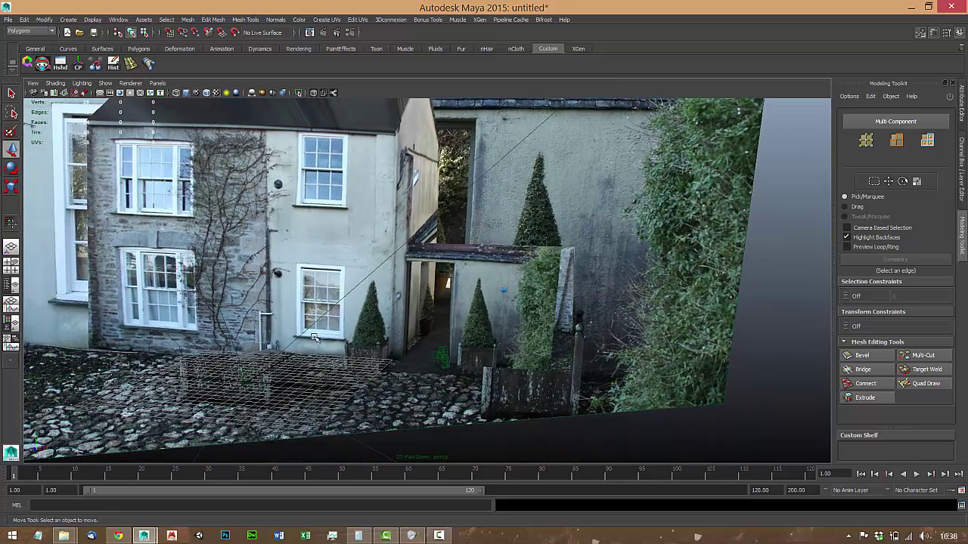
pyautogui.keyDown('alt'); pyautogui.moveTo(327, 383); pyautogui.dragTo(326, 381); pyautogui.keyUp('alt')
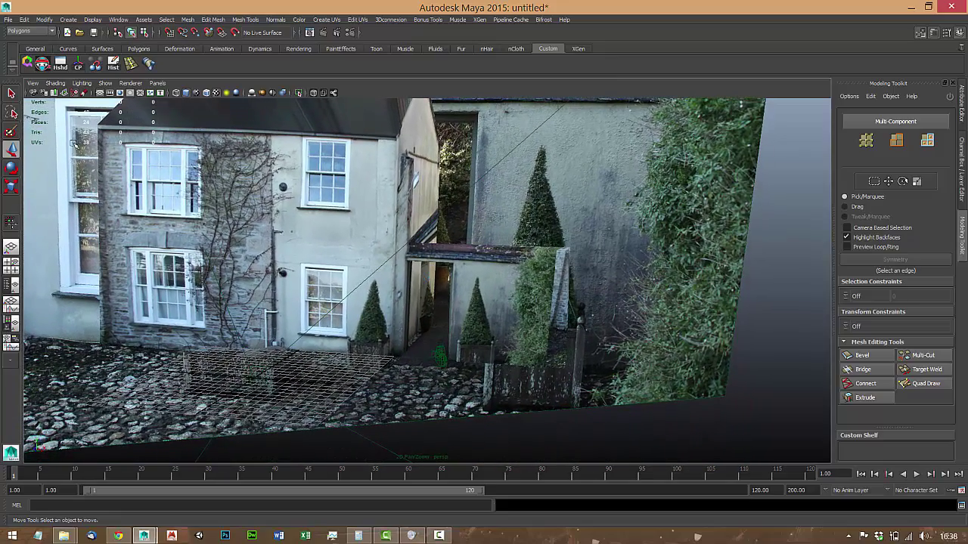
pyautogui.click(140, 48)
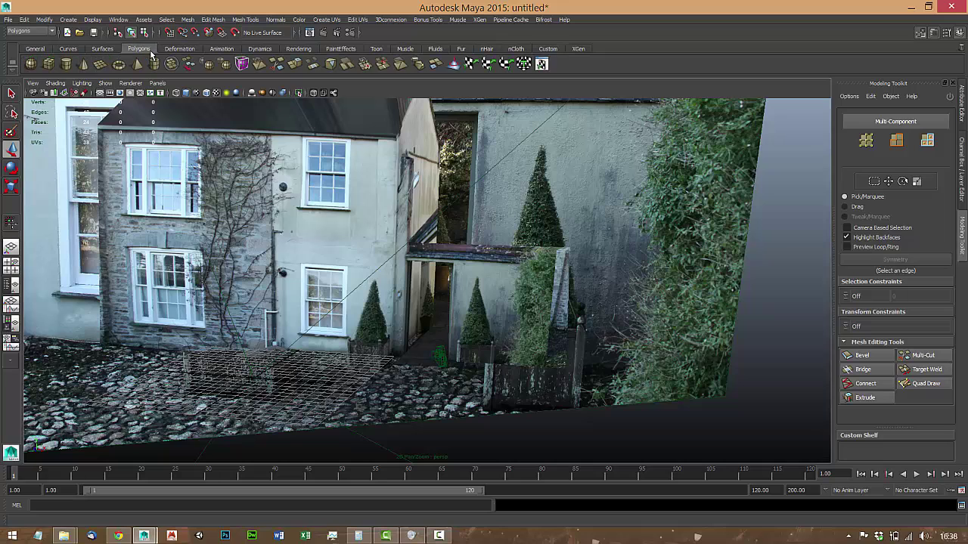
pyautogui.click(99, 65)
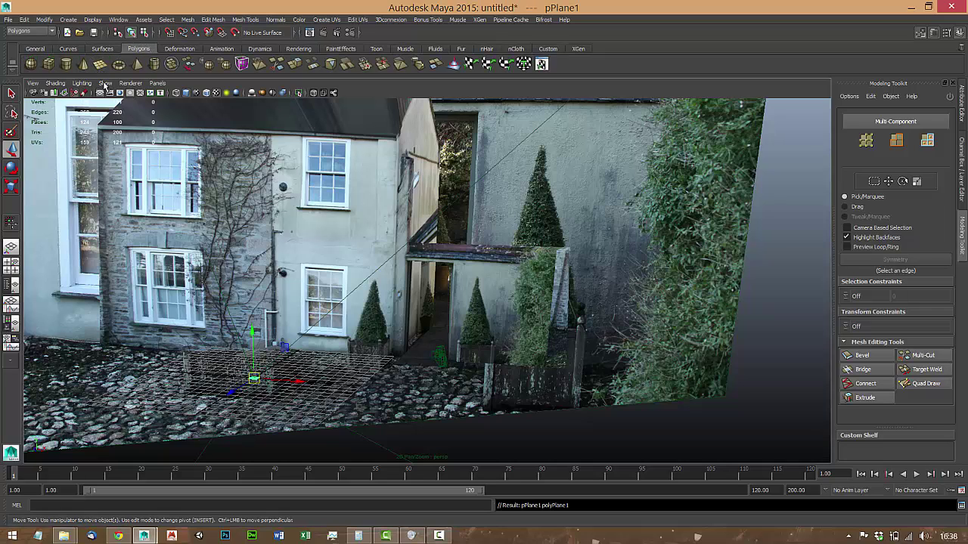
pyautogui.press('r')
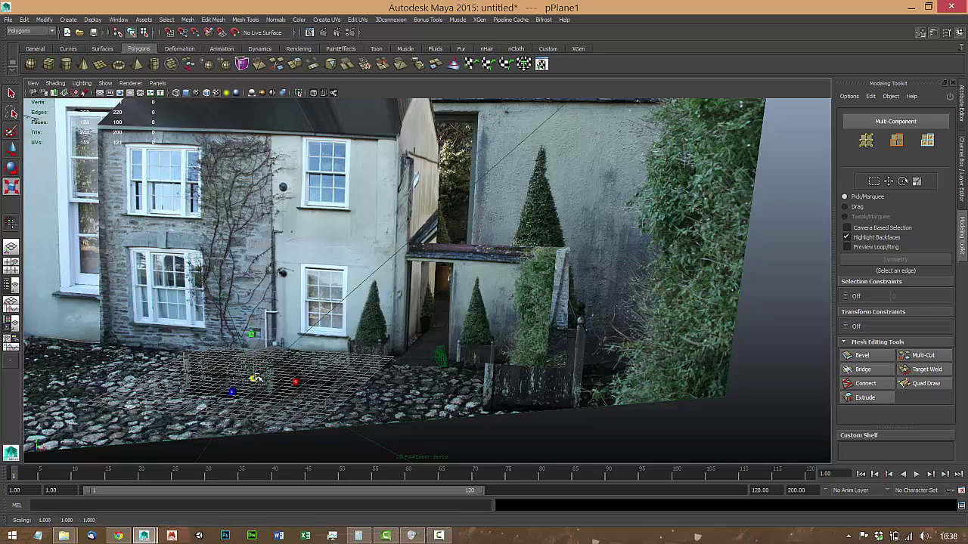
pyautogui.moveTo(255, 381); pyautogui.dragTo(964, 331)
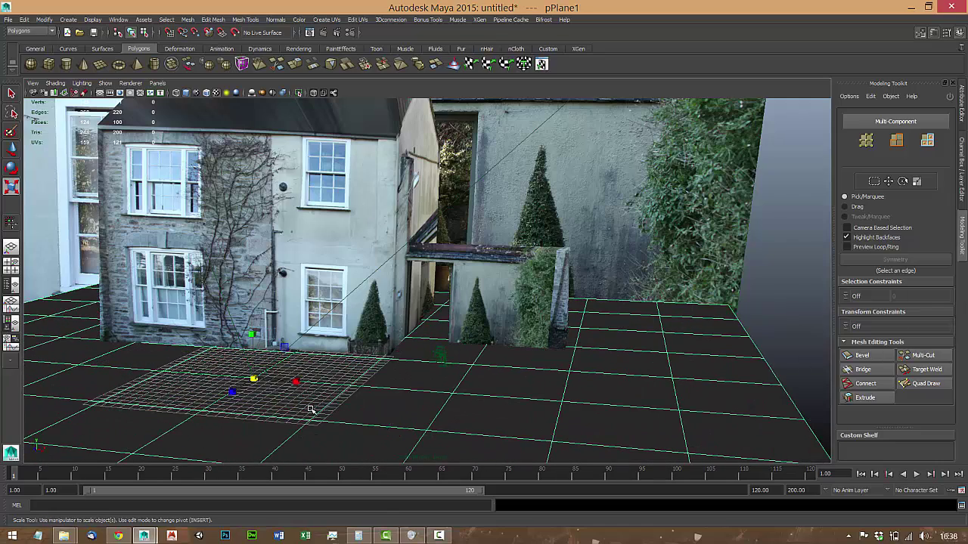
pyautogui.moveTo(295, 382); pyautogui.dragTo(310, 386)
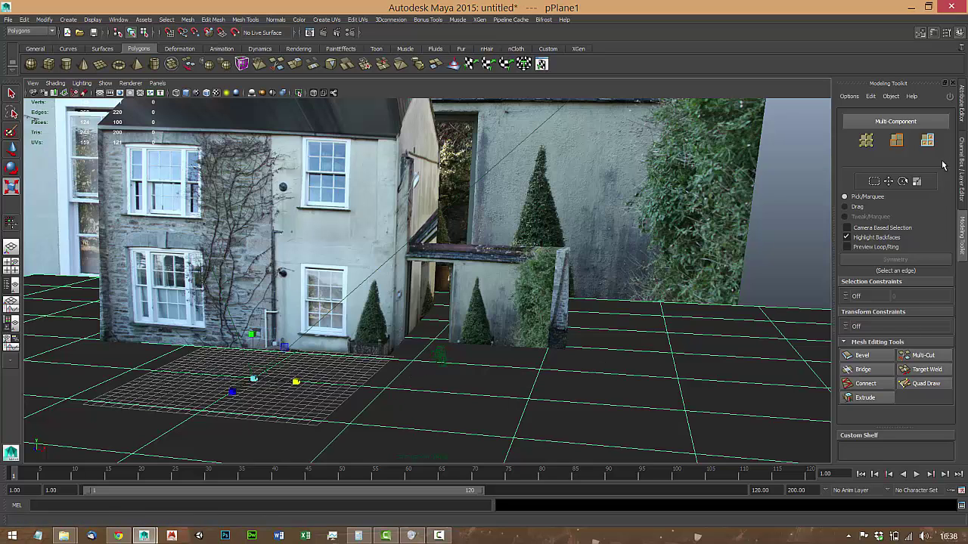
# Set the ground plane's Subdivisions Width and Subdivisions Height to 3
pyautogui.click(962, 108)
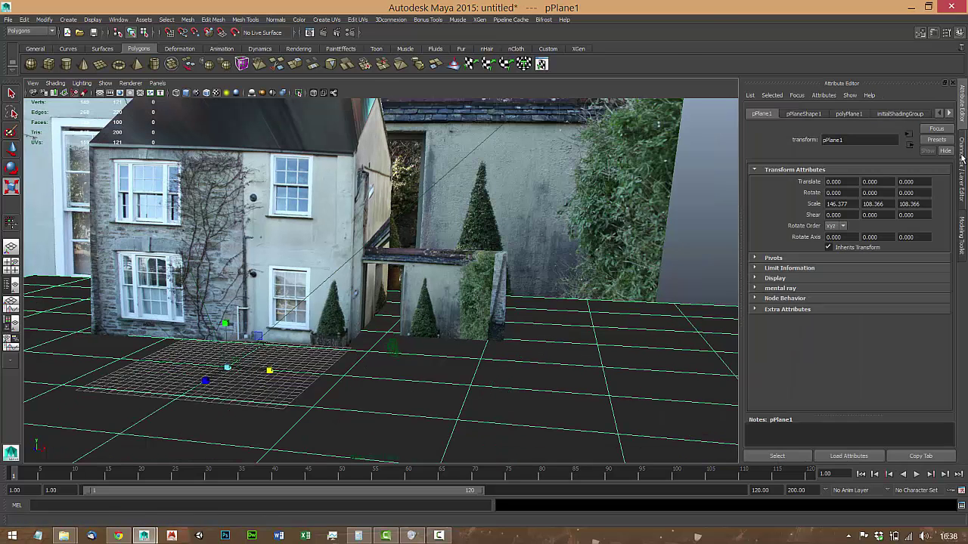
pyautogui.click(962, 161)
pyautogui.click(864, 229)
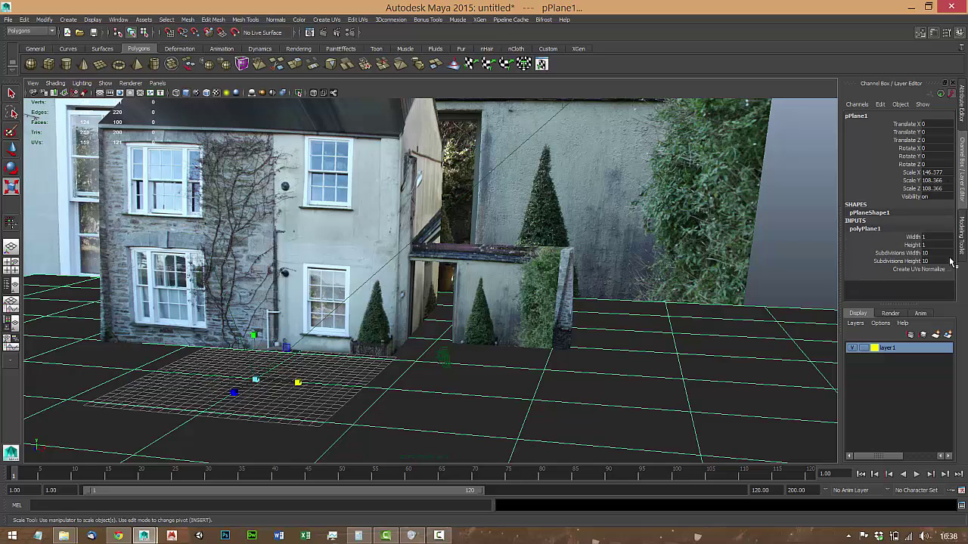
pyautogui.moveTo(924, 245); pyautogui.dragTo(923, 254)
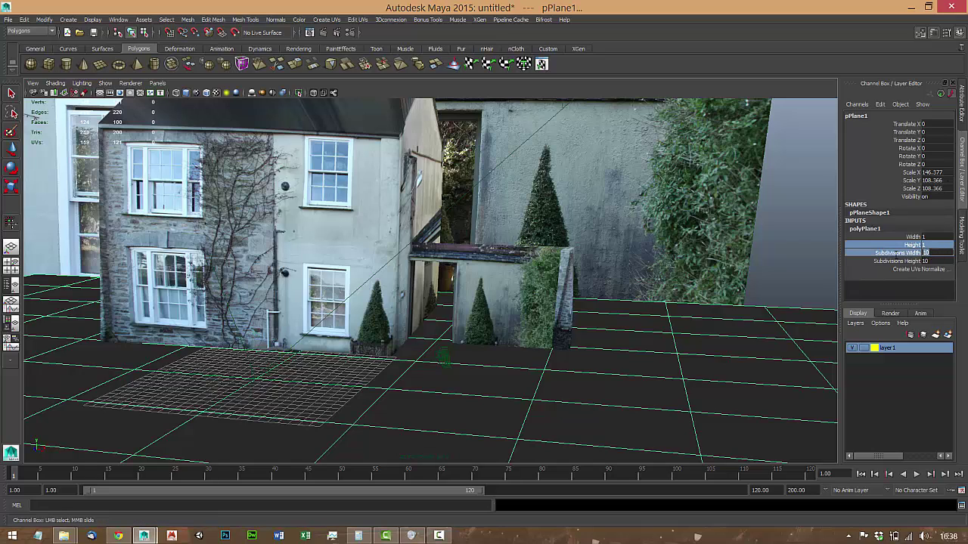
pyautogui.click(936, 262)
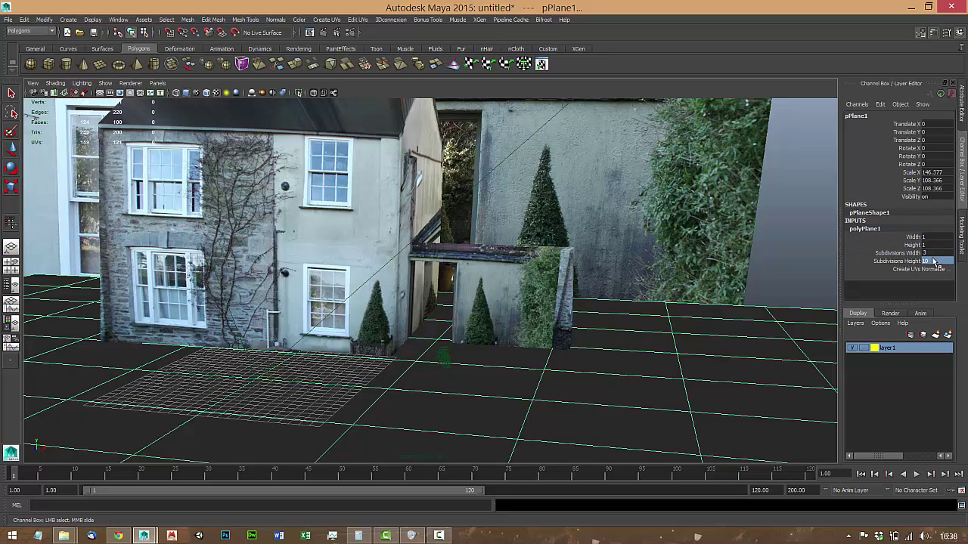
pyautogui.click(934, 269)
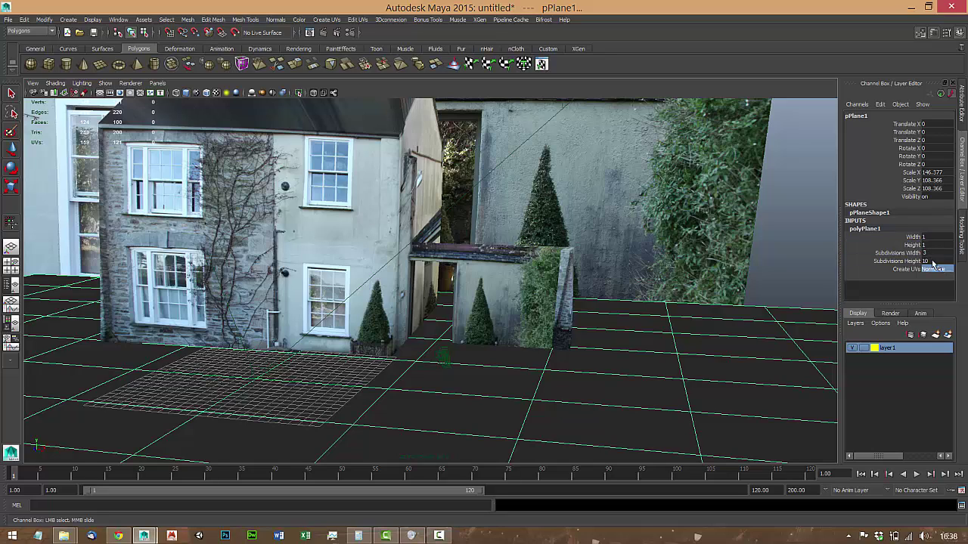
pyautogui.write('33')
pyautogui.press('Tab')
pyautogui.click(930, 245)
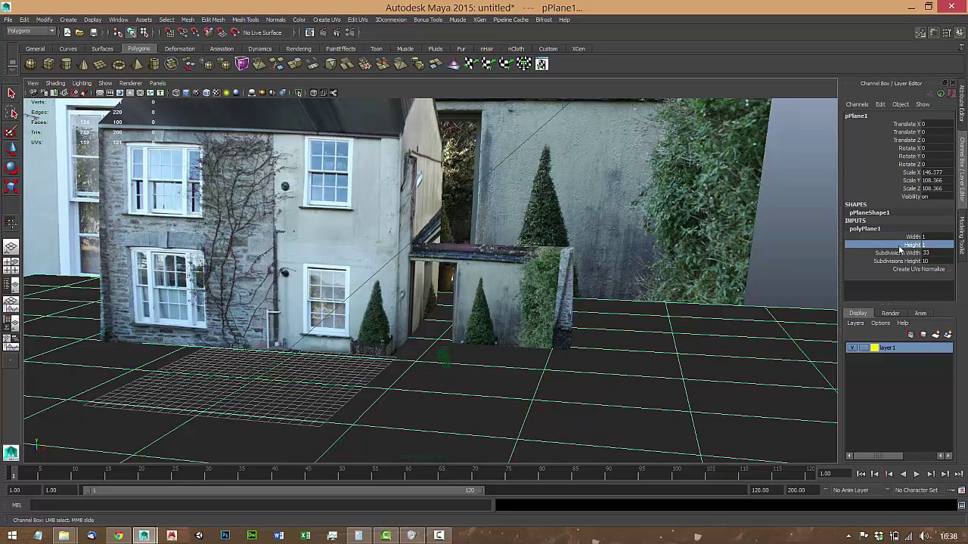
pyautogui.write('33')
pyautogui.press('Tab')
pyautogui.write('3')
pyautogui.press('Tab')
pyautogui.write('3')
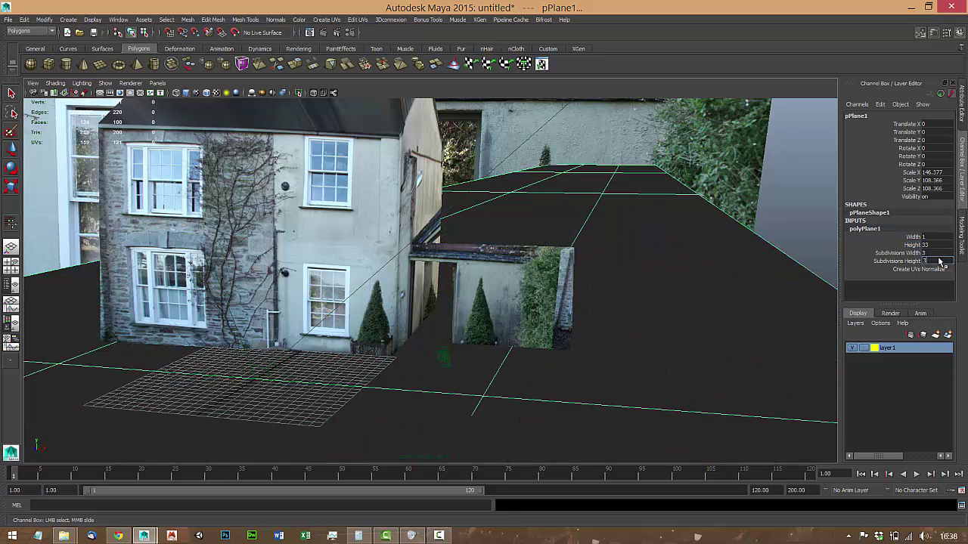
pyautogui.press('Return')
# Reset the ground plane's construction height to 1
pyautogui.click(935, 245)
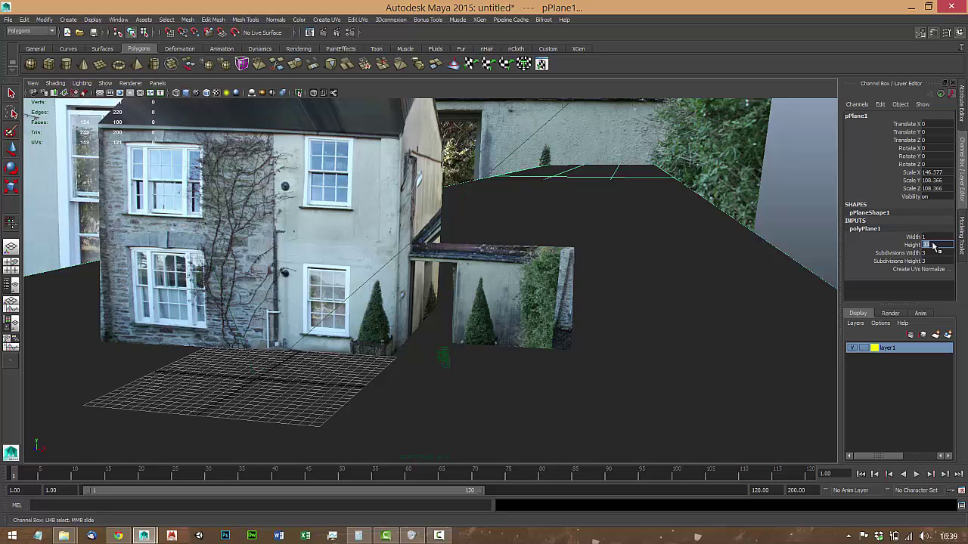
pyautogui.write('10')
pyautogui.press('Return')
pyautogui.press('Return')
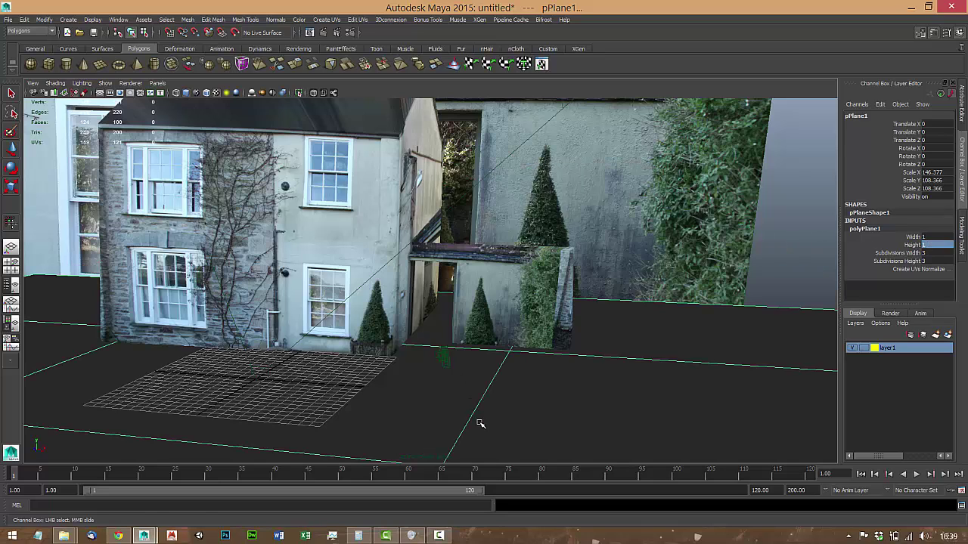
# Move the ground plane back along Z to about -25.3, then stretch it to about 193 in Z and 224 in X
pyautogui.press('r')
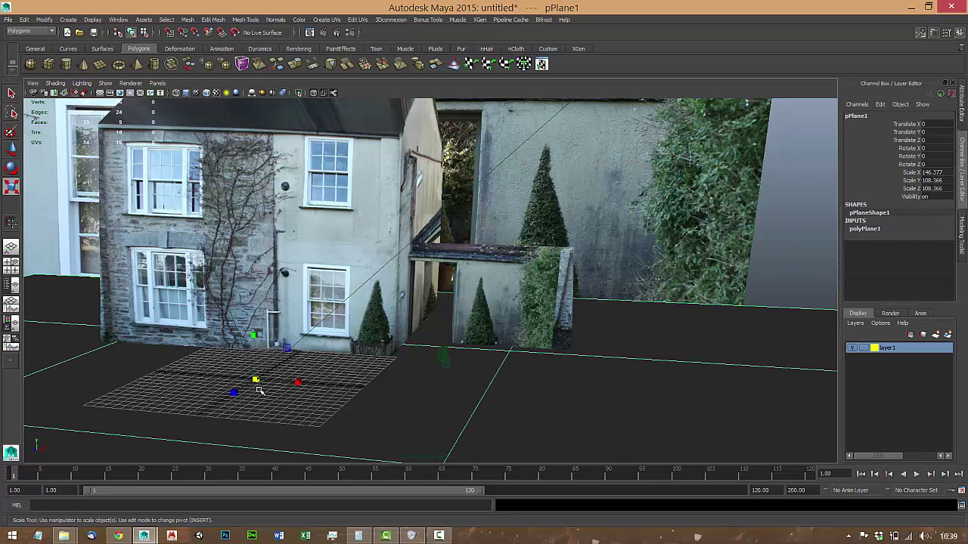
pyautogui.press('w')
pyautogui.moveTo(235, 392); pyautogui.dragTo(327, 344)
pyautogui.press('r')
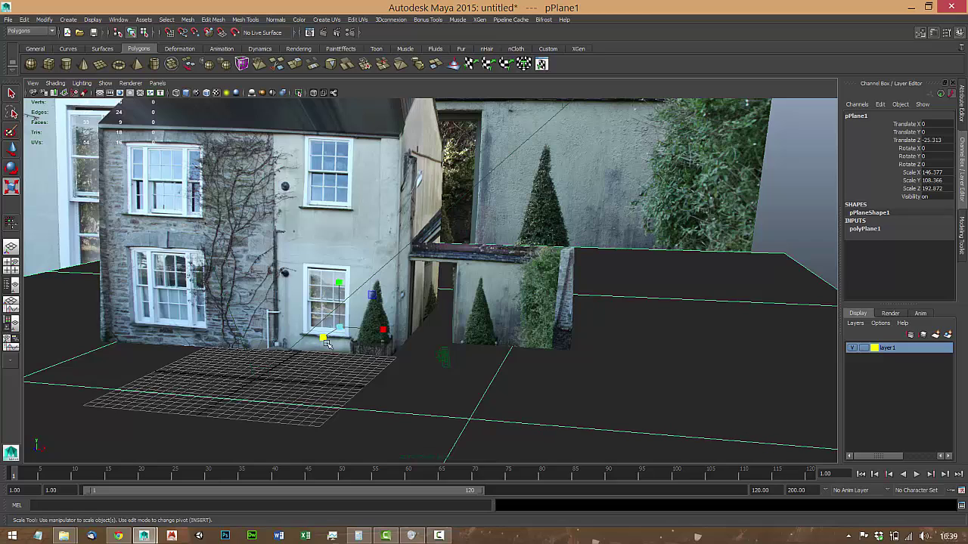
pyautogui.moveTo(383, 330); pyautogui.dragTo(407, 330)
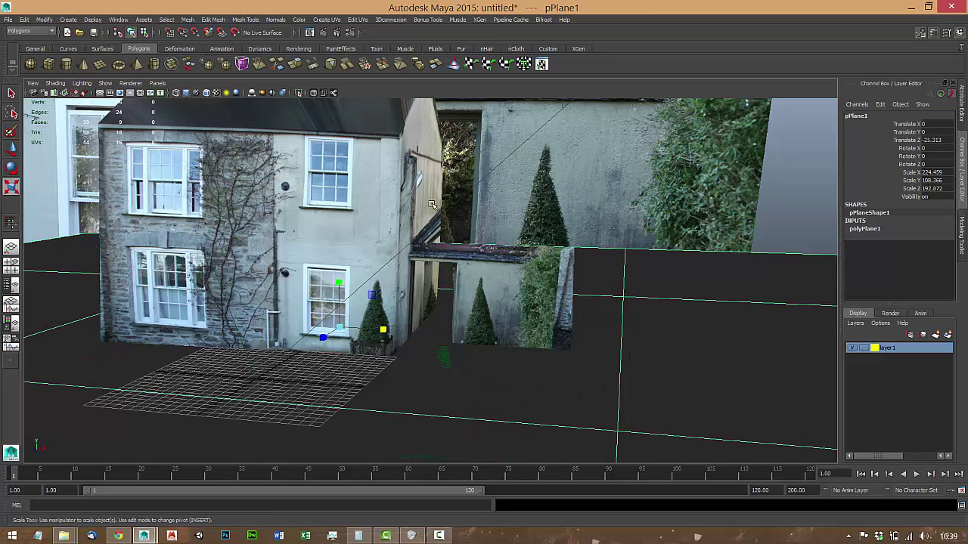
# Assign the HouseProjection material from the Hypershade to the ground plane
pyautogui.click(545, 48)
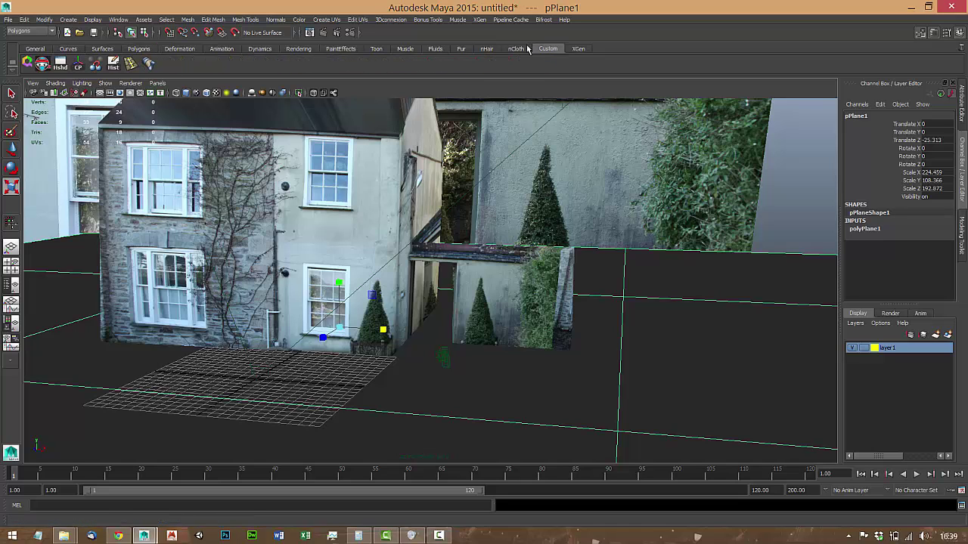
pyautogui.click(60, 64)
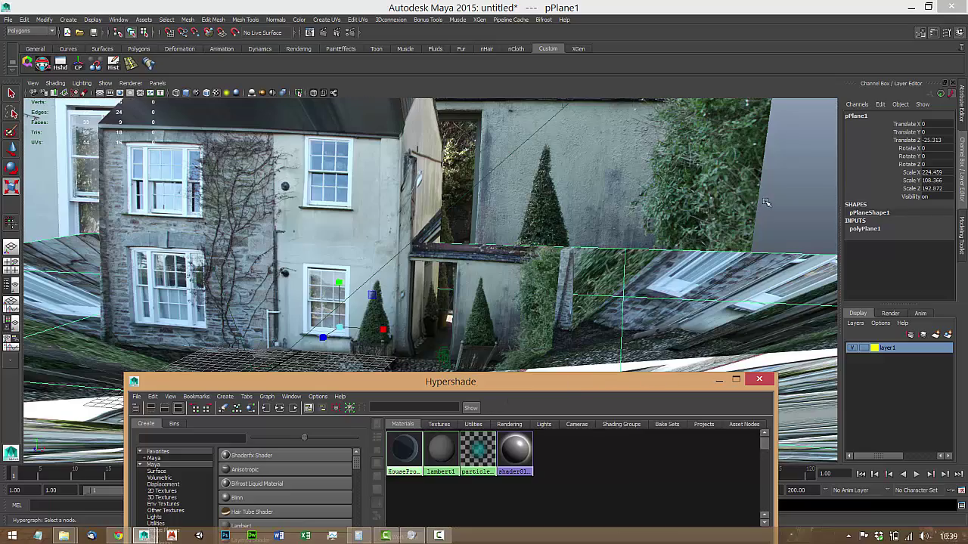
pyautogui.keyDown('alt'); pyautogui.moveTo(713, 194); pyautogui.dragTo(370, 303, button='right'); pyautogui.keyUp('alt')
# Adjust the ground plane's scale along Z near the doorway and close the Hypershade
pyautogui.press('r')
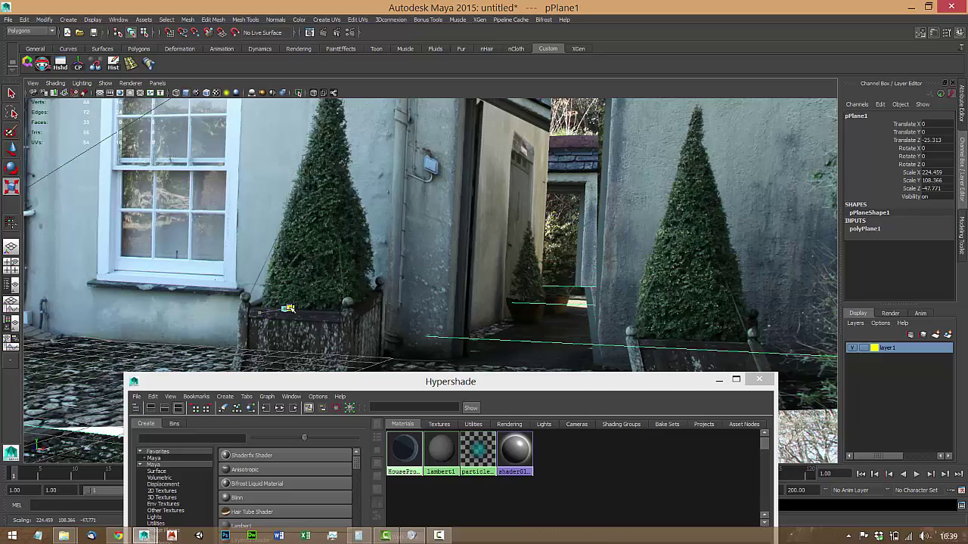
pyautogui.moveTo(277, 310); pyautogui.dragTo(612, 210)
pyautogui.click(783, 229)
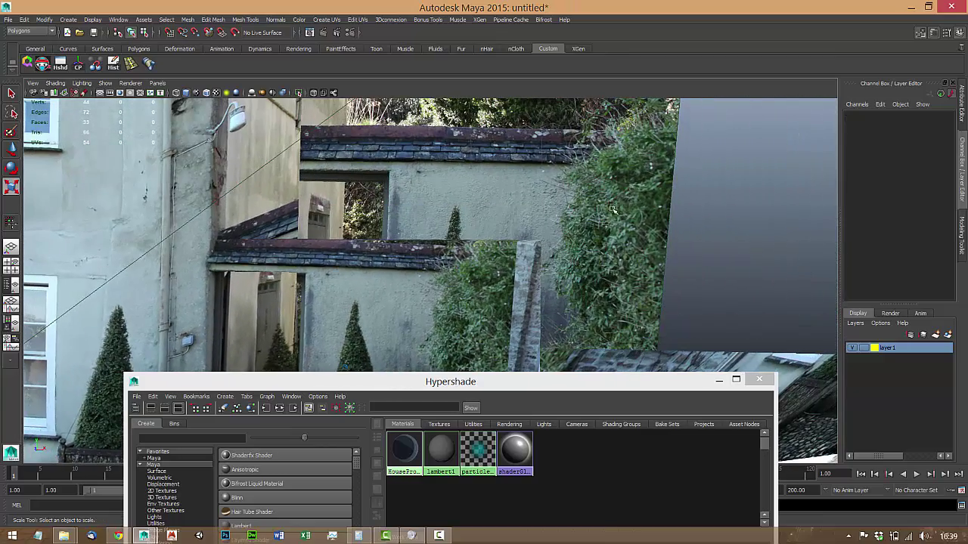
pyautogui.click(758, 379)
# Replace the projection camera's image plane picture with bck-edit2.jpg from the sourceimages folder and deselect the image plane
pyautogui.keyDown('alt'); pyautogui.moveTo(699, 286); pyautogui.dragTo(746, 227); pyautogui.keyUp('alt')
pyautogui.click(671, 222)
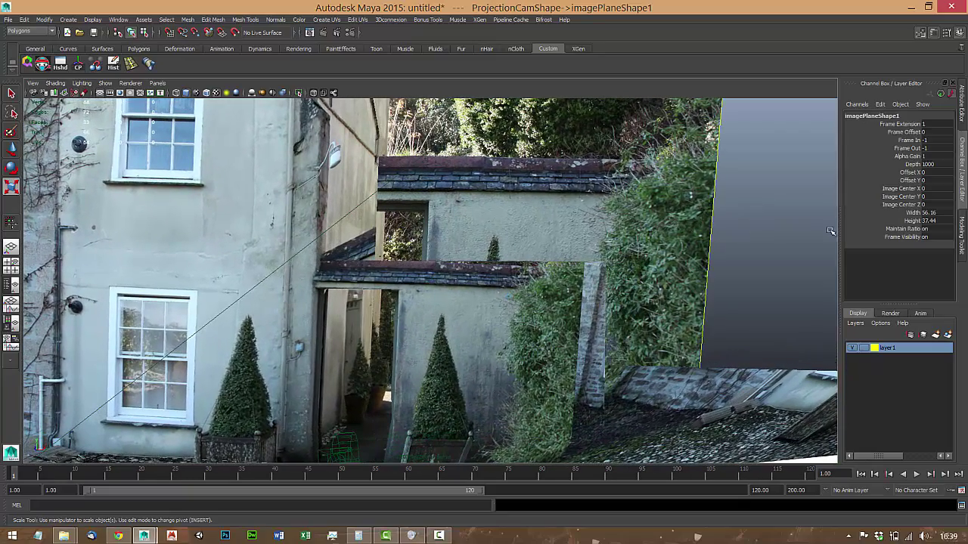
pyautogui.click(962, 108)
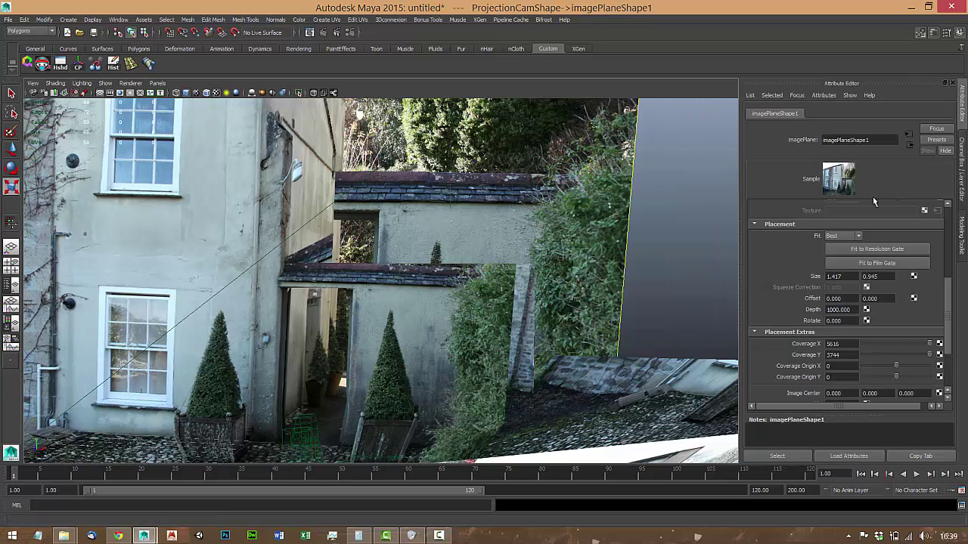
pyautogui.scroll(5, 914, 258)
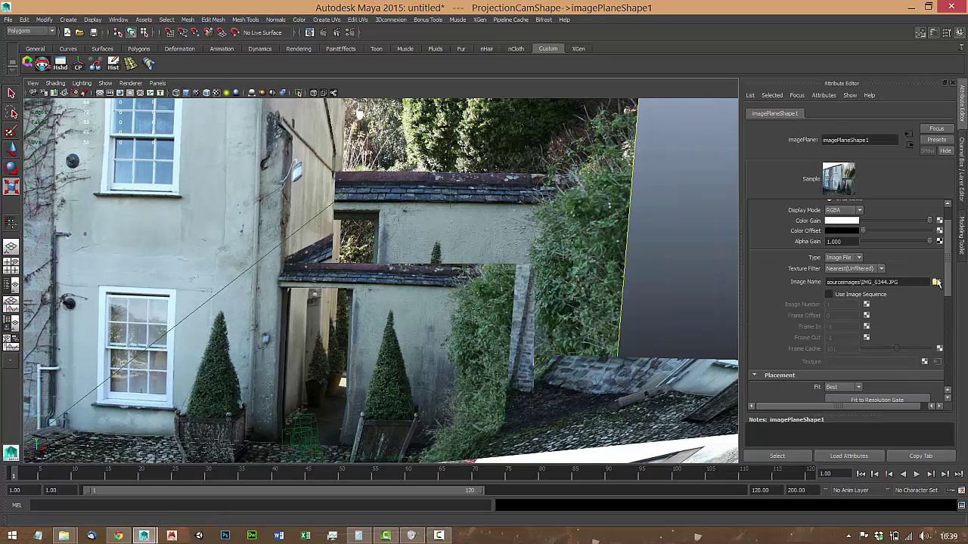
pyautogui.click(936, 282)
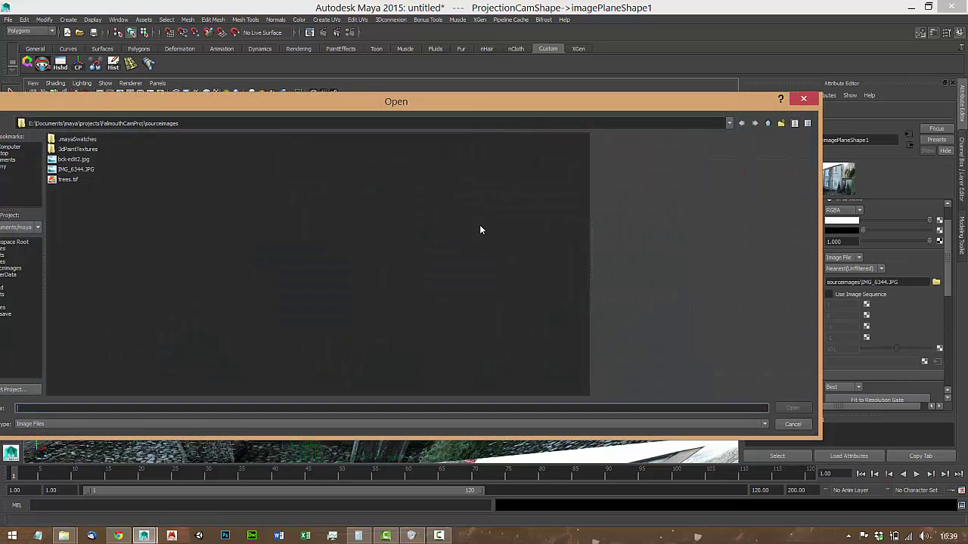
pyautogui.click(75, 160)
pyautogui.doubleClick(75, 160)
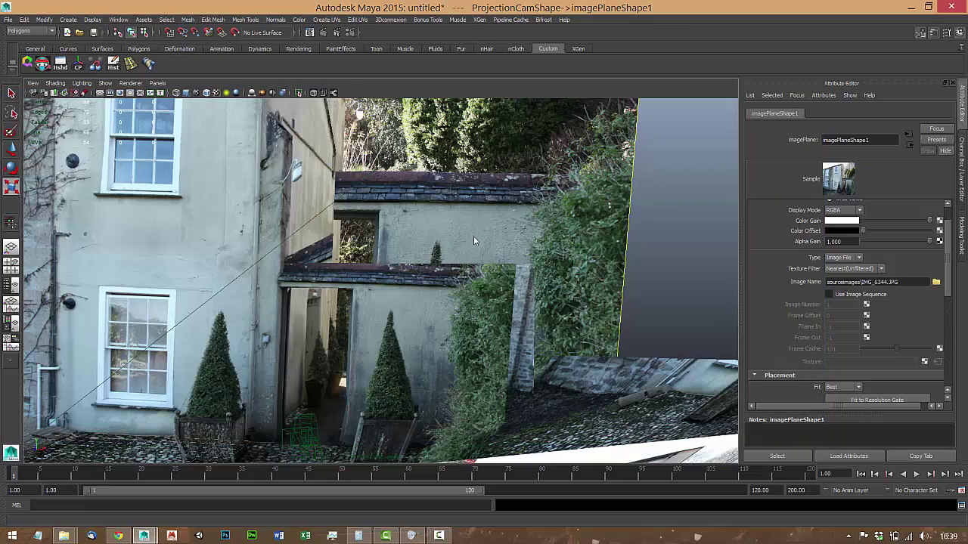
pyautogui.keyDown('alt'); pyautogui.moveTo(474, 240); pyautogui.dragTo(652, 179, button='middle'); pyautogui.keyUp('alt')
pyautogui.scroll(6, 624, 237)
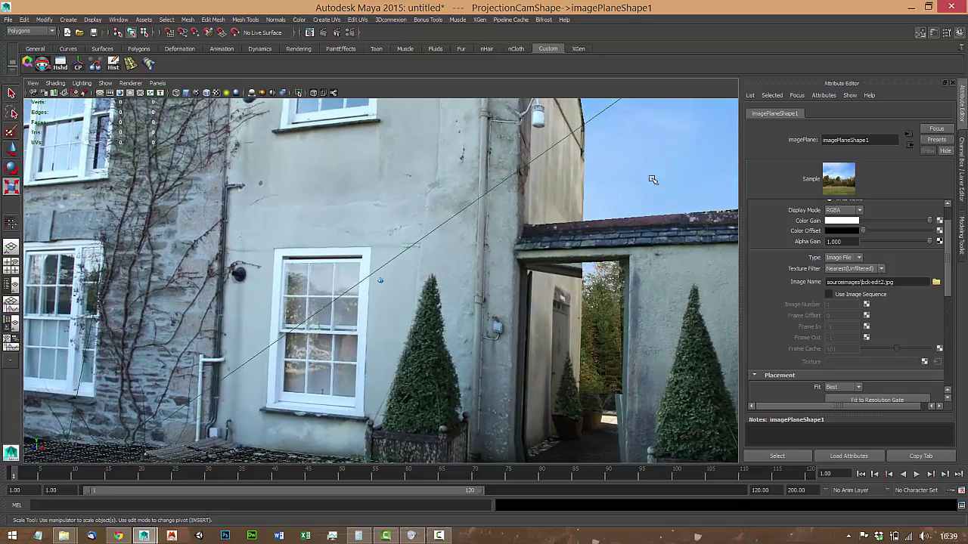
pyautogui.click(652, 179)
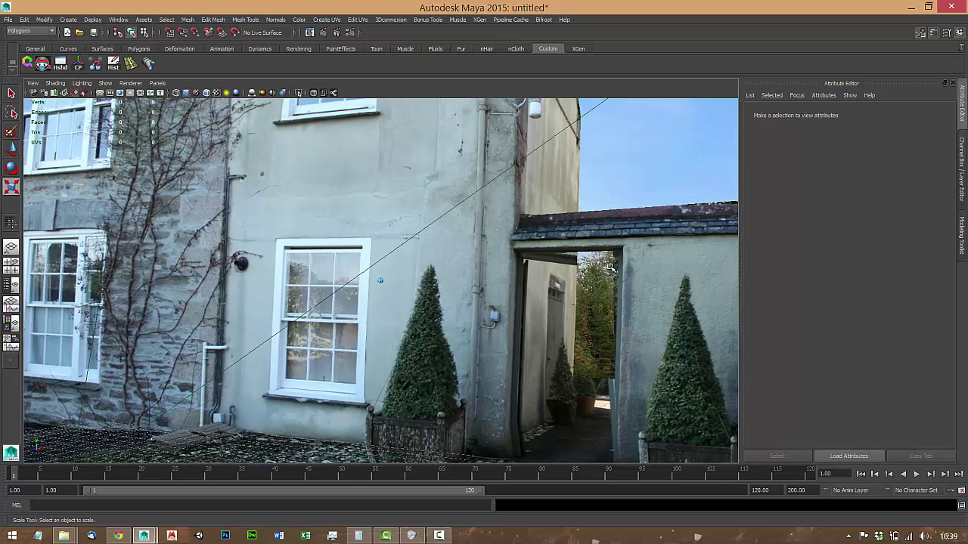
pyautogui.click(65, 94)
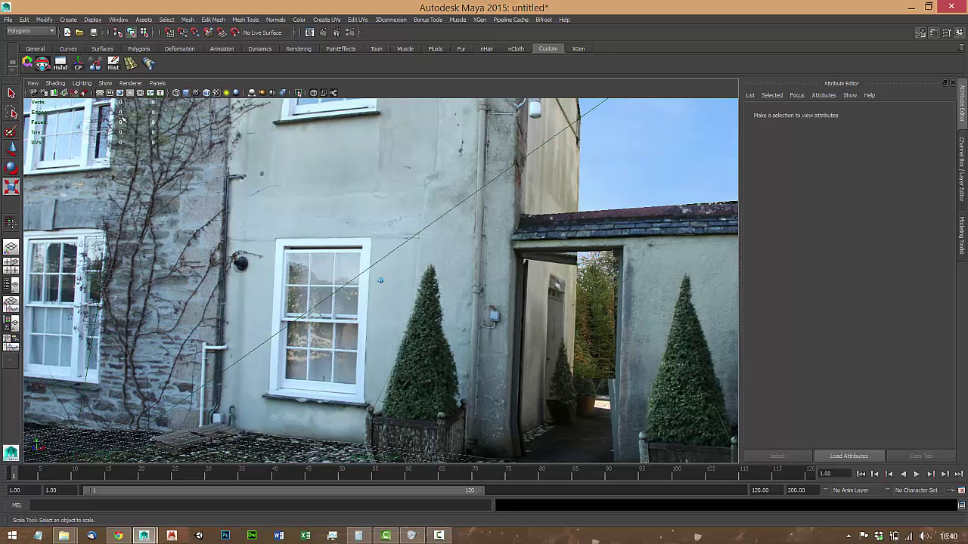
pyautogui.press('r')
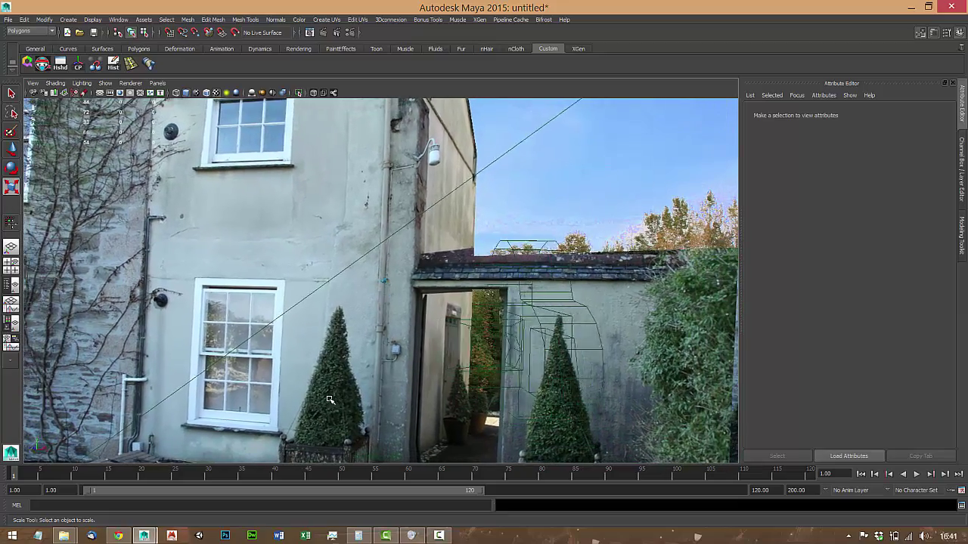
pyautogui.scroll(2, 330, 401)
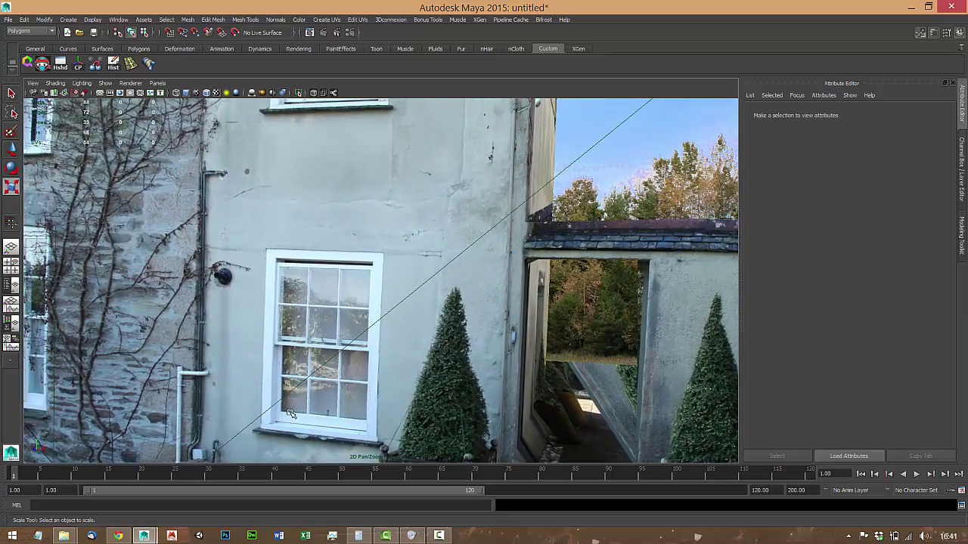